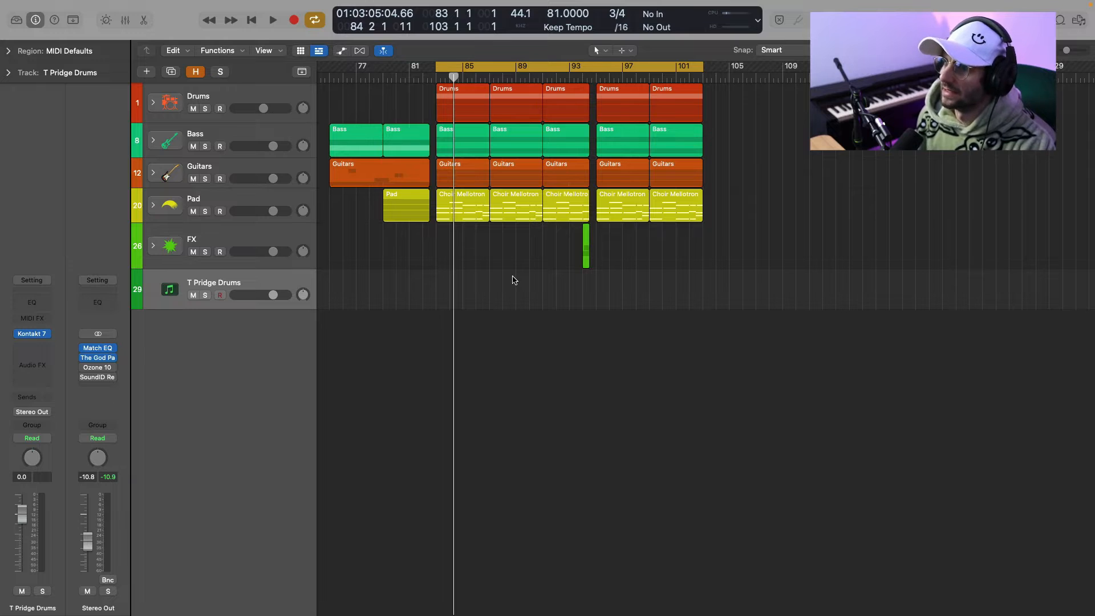
- Play the looped section from bar 83 to its end at bar 103, keeping cycle mode on once playback stops
key(space)
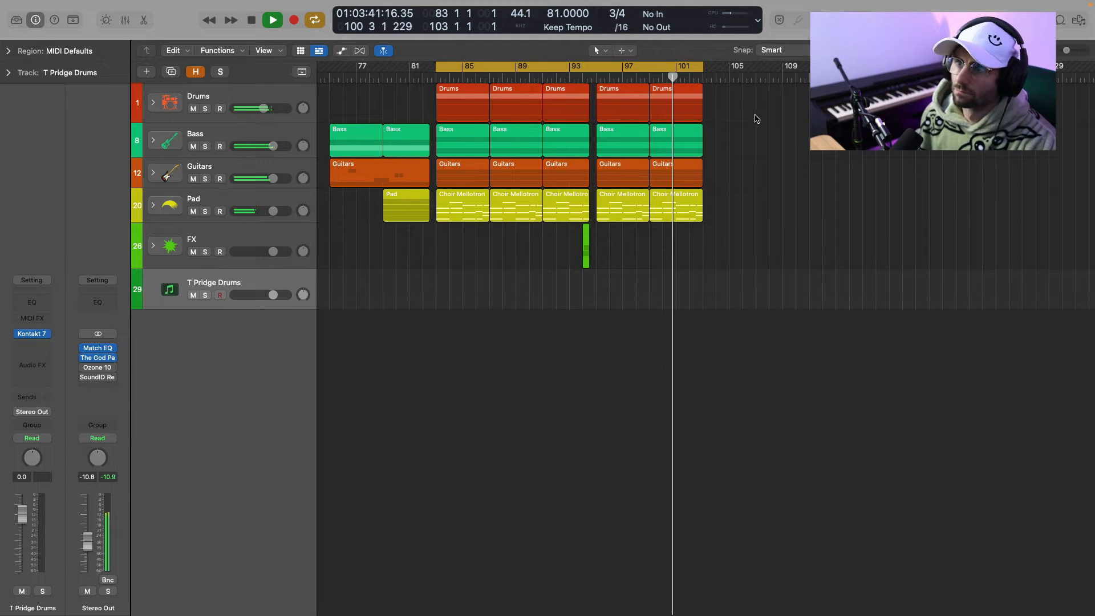
click(675, 69)
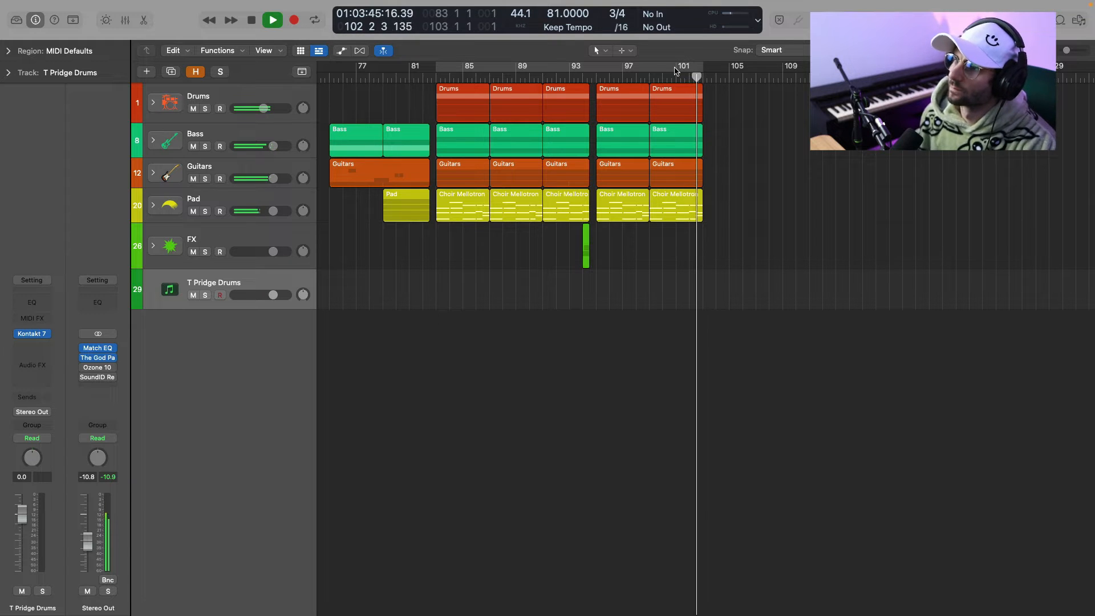
key(space)
click(630, 66)
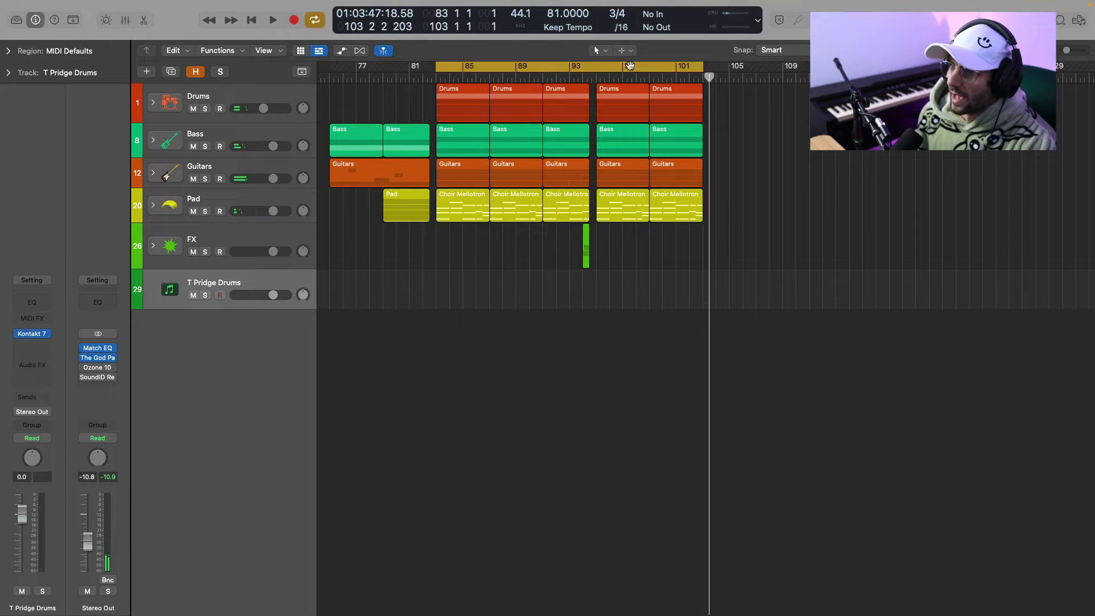
- Expand and solo the Drums stack, and examine the Kick track's Drum Kit Designer instrument
click(153, 104)
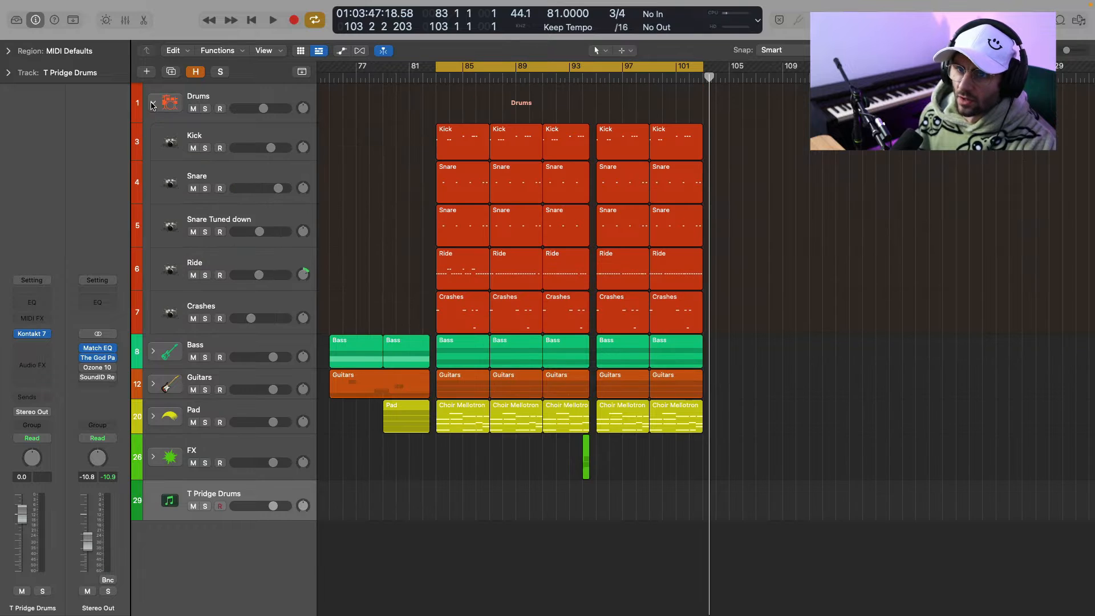
click(206, 109)
click(214, 104)
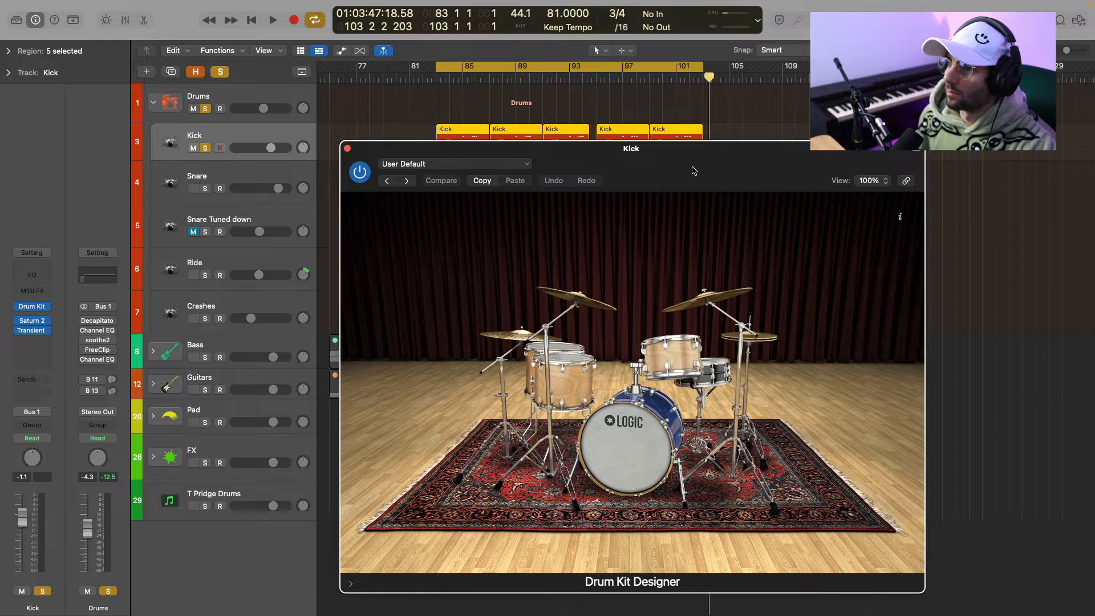
drag(693, 171, 622, 112)
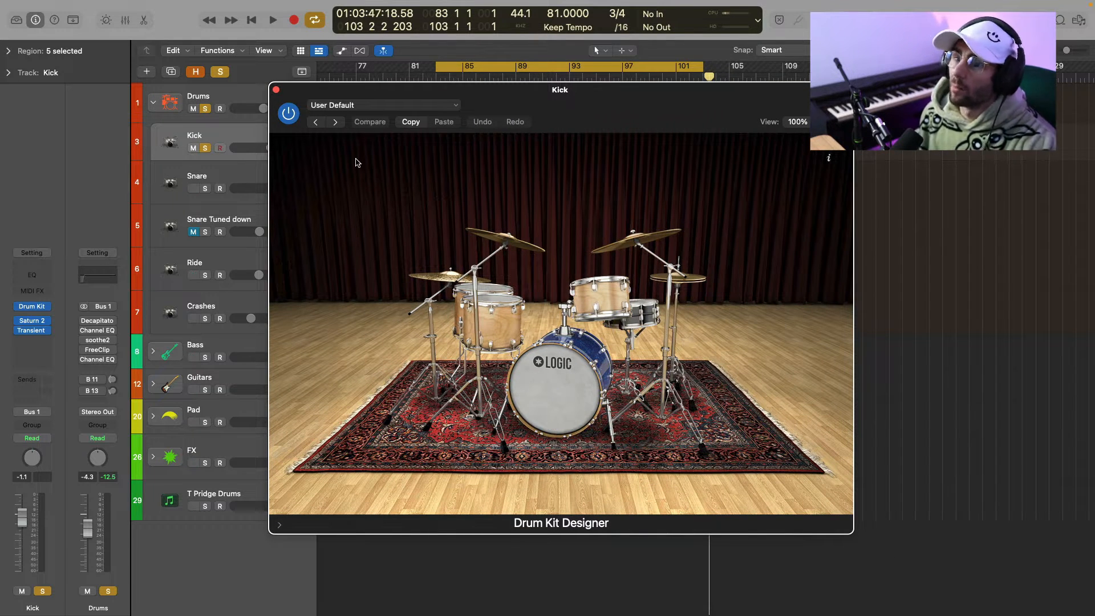
drag(291, 90, 275, 86)
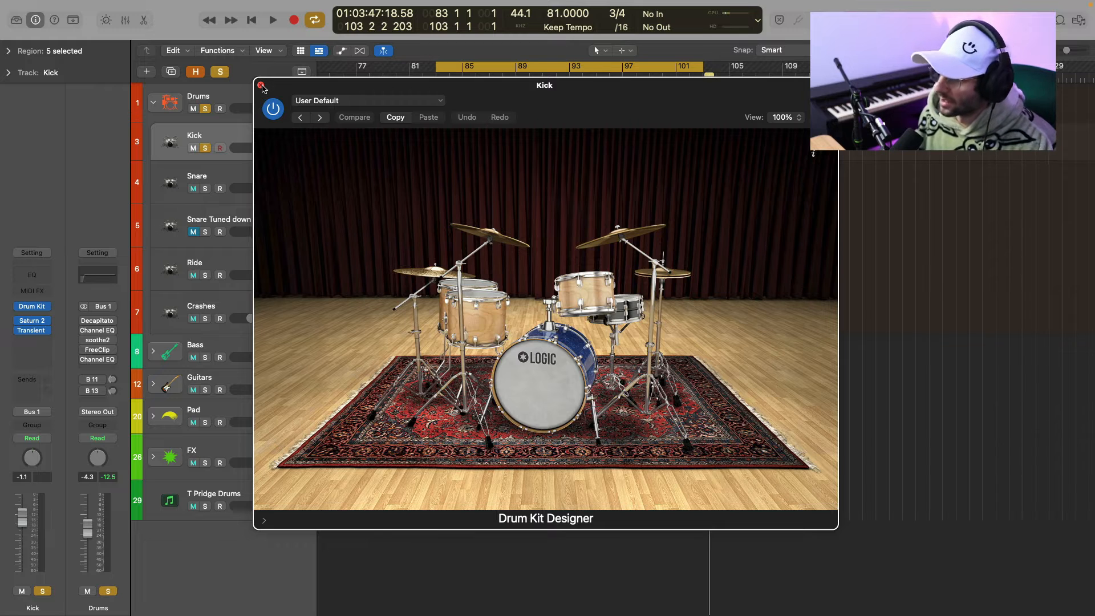
click(261, 87)
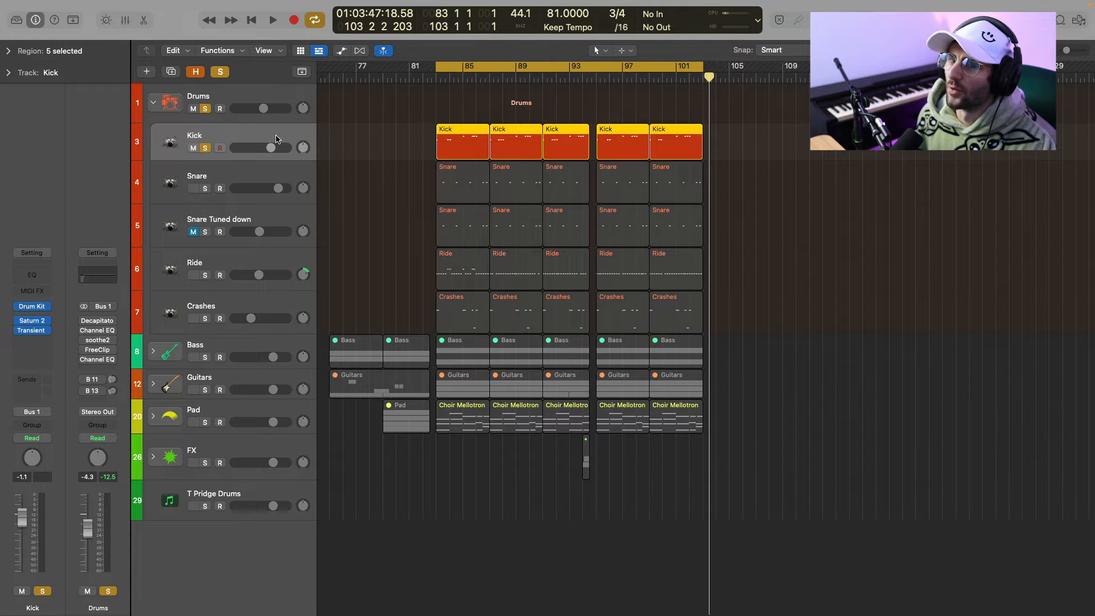
- Show the Kick regions' notes in the Piano Roll and listen to the soloed kick pattern
double_click(444, 146)
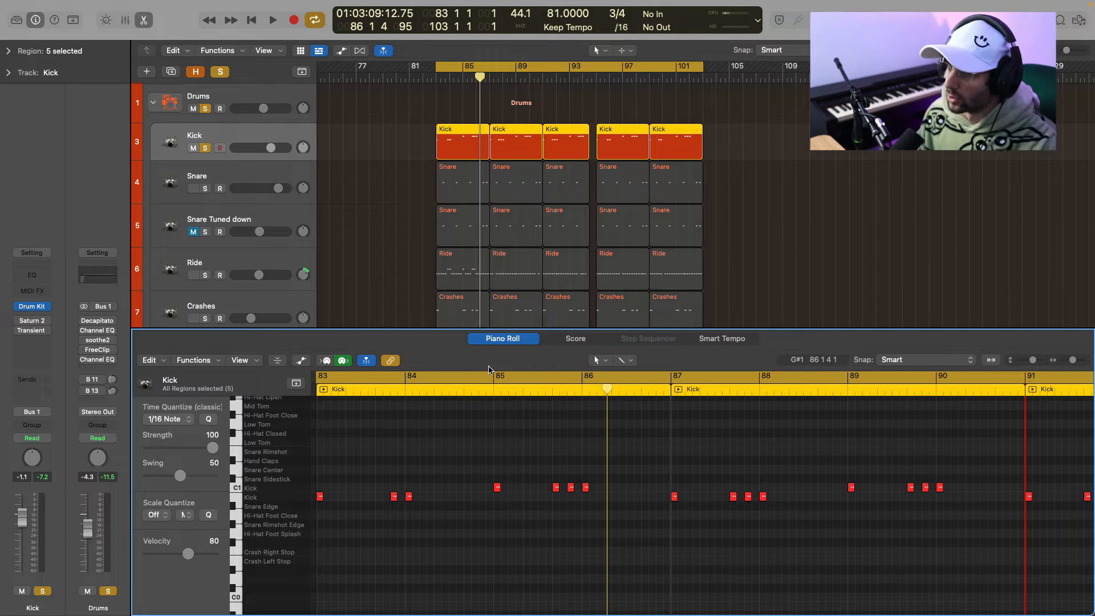
key(shift+space)
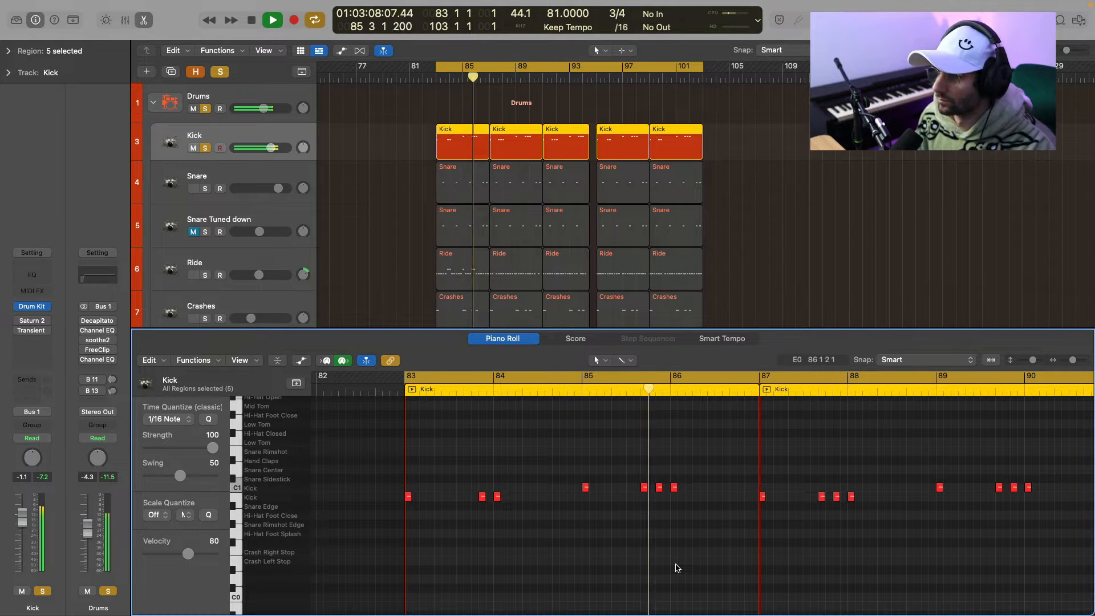
key(space)
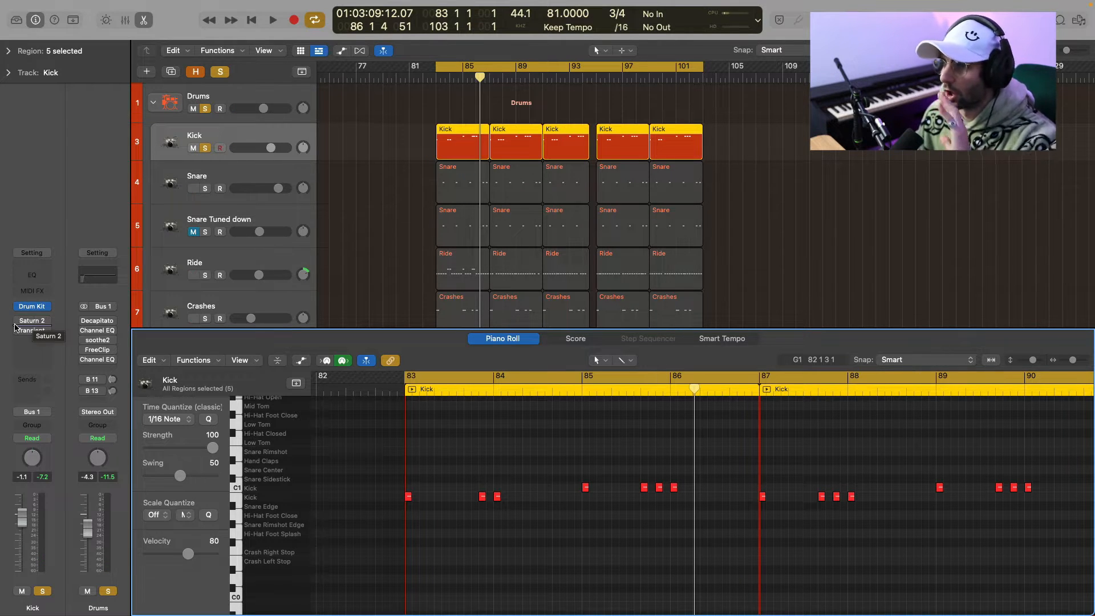
- Enable the Saturn 2 saturation on the Kick track and listen to the kick with it
click(22, 322)
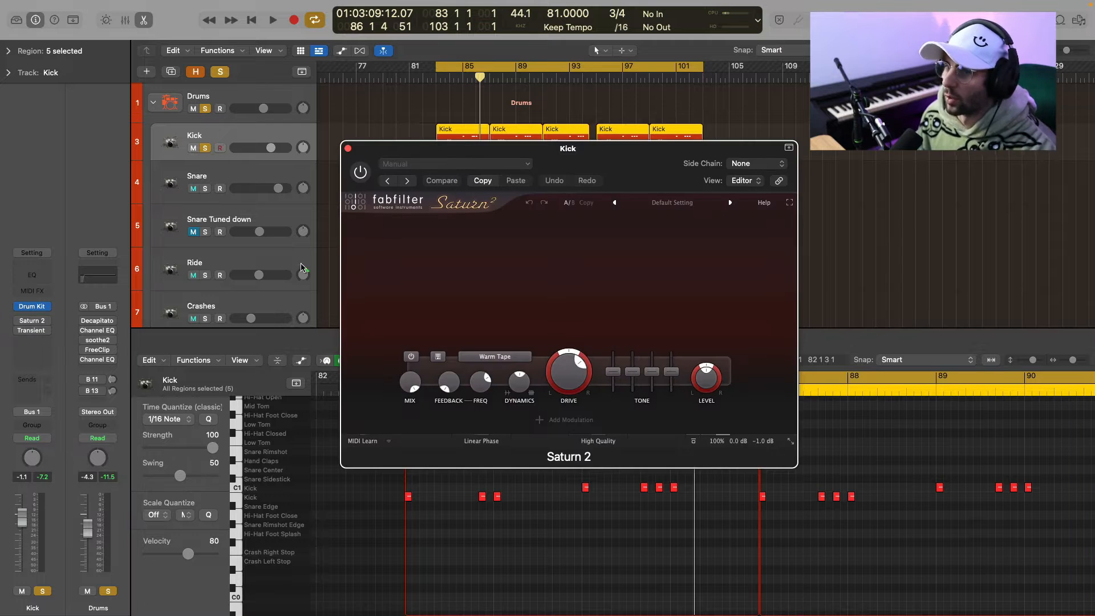
click(365, 173)
key(space)
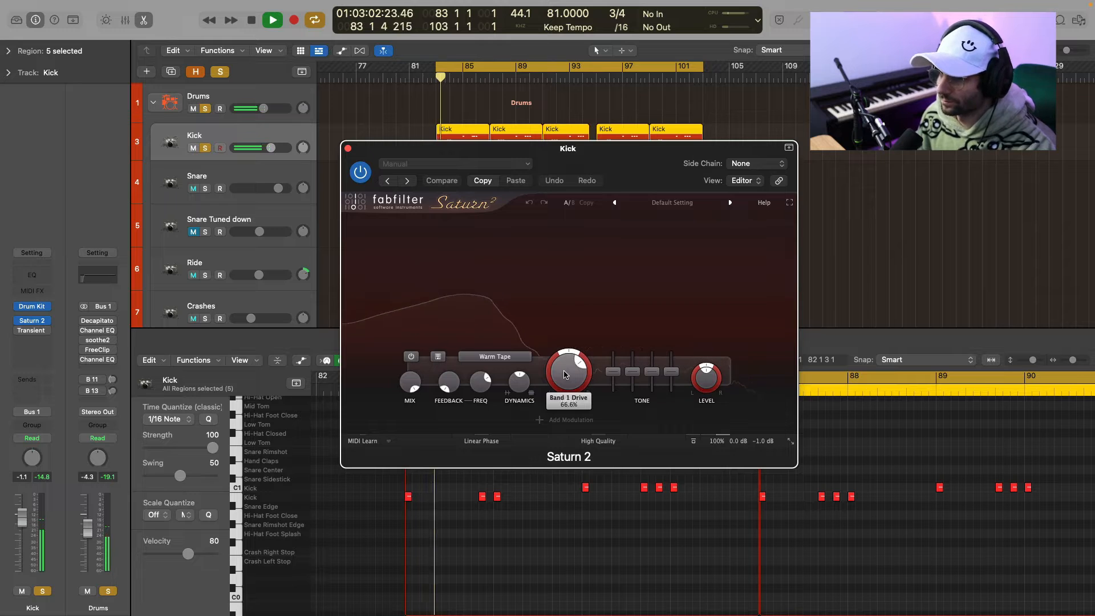
key(space)
key(v)
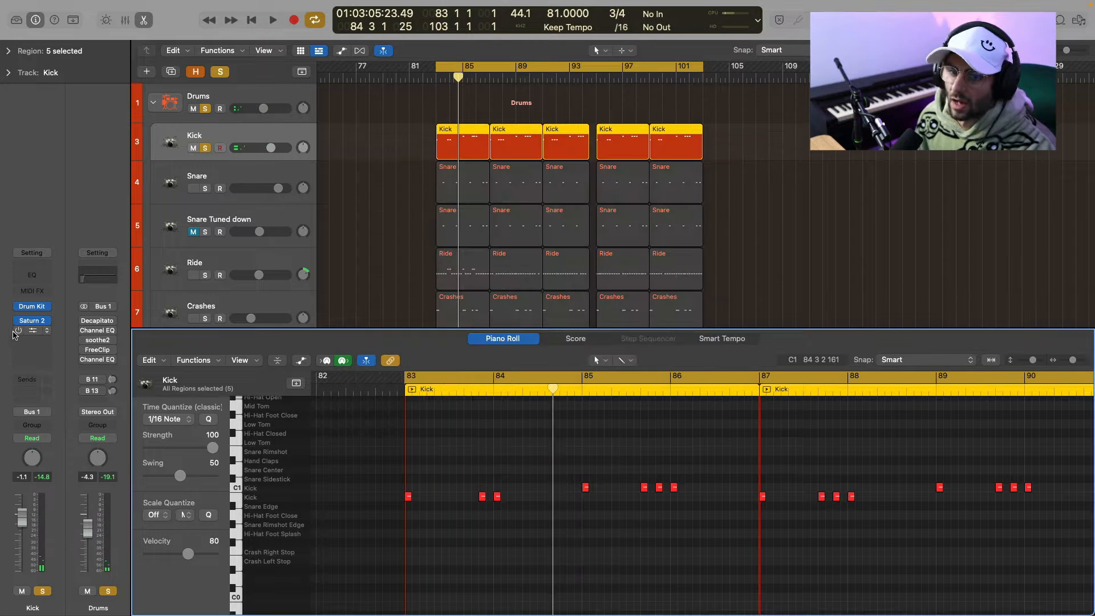
- Check the Kick's Transient Master settings and play the kick with the plug-in active
click(26, 331)
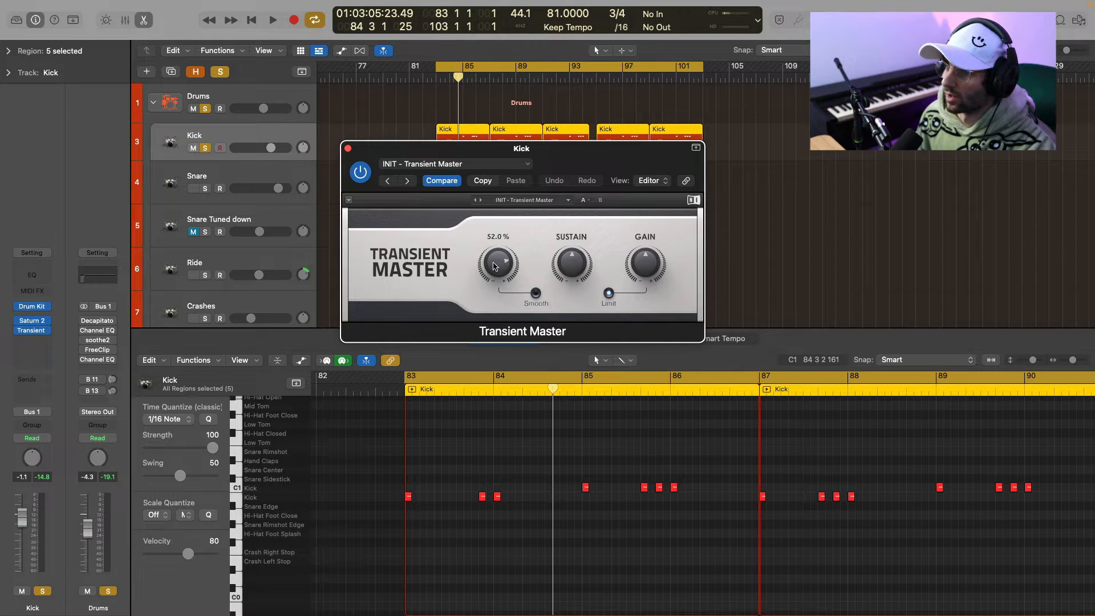
click(348, 150)
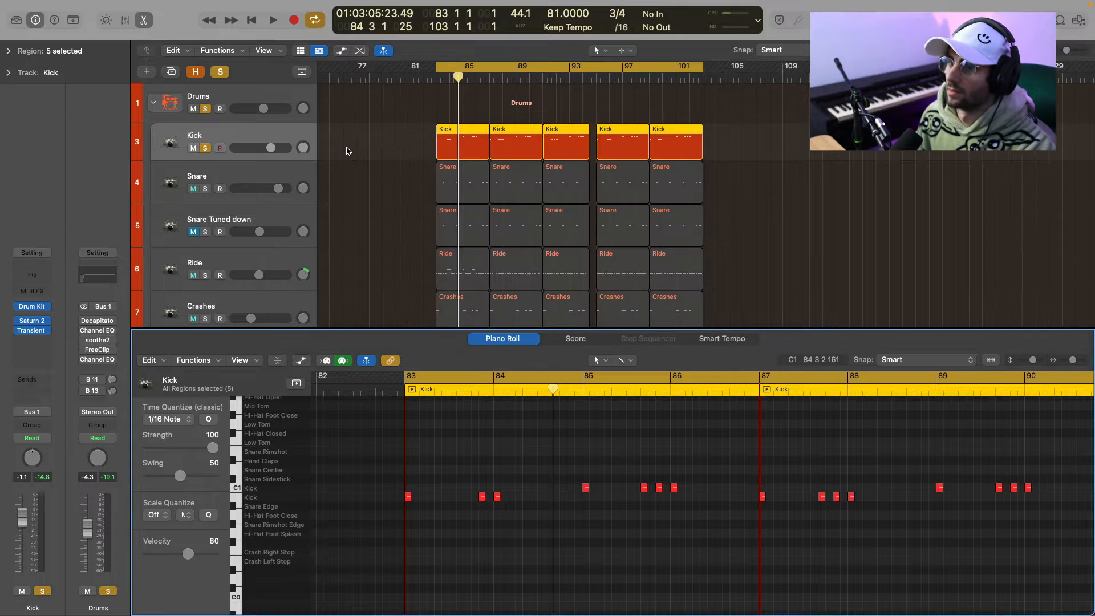
key(space)
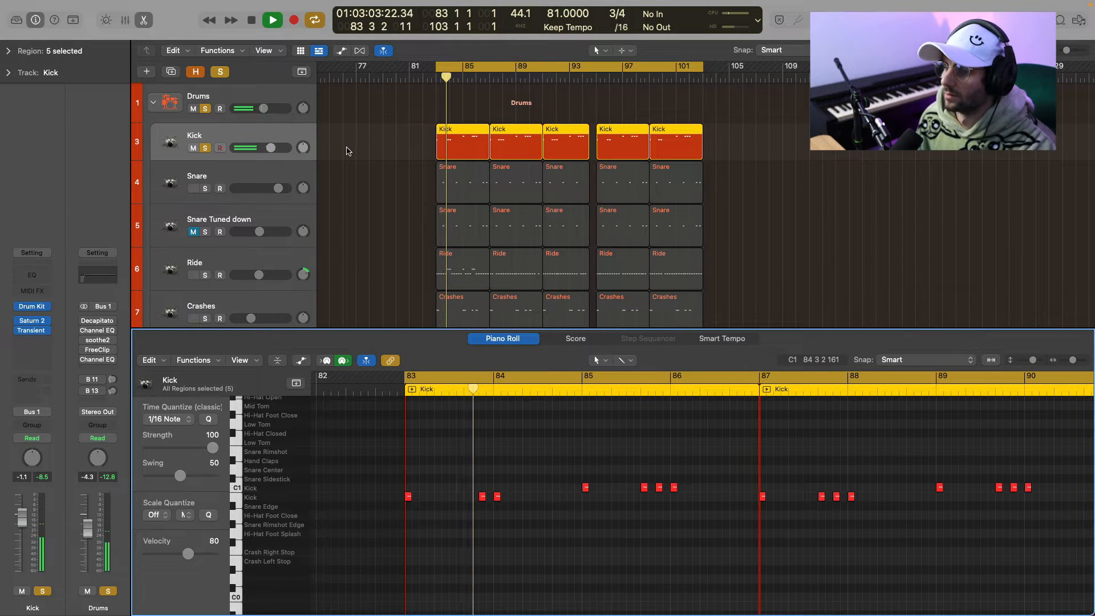
key(space)
- Isolate the Snare track by muting the Kick, and examine the snare's Drum Kit Designer sound and Channel EQ
click(253, 164)
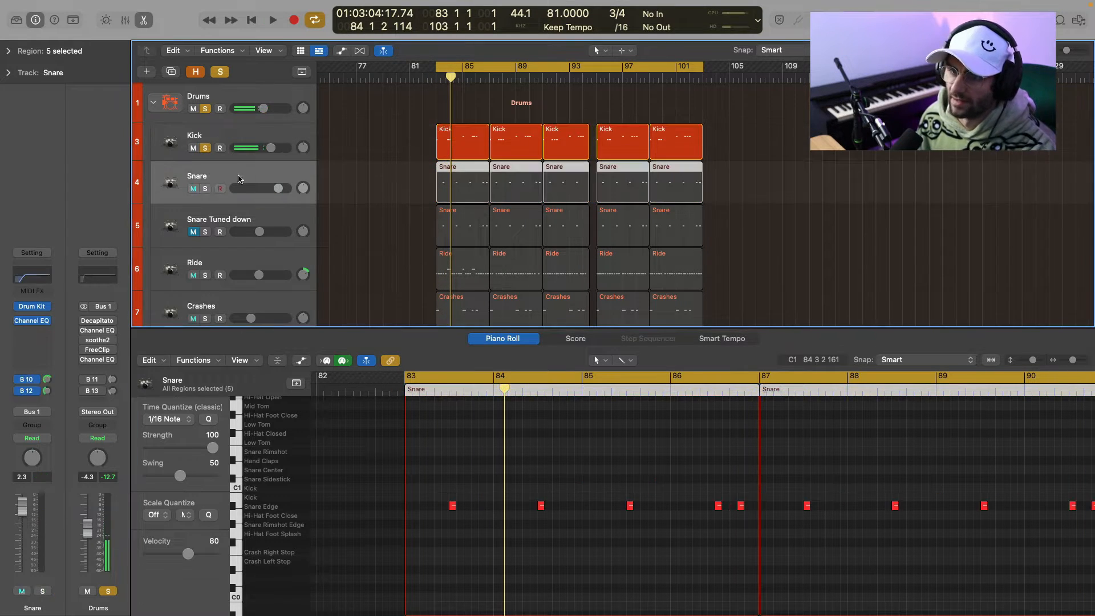
click(193, 150)
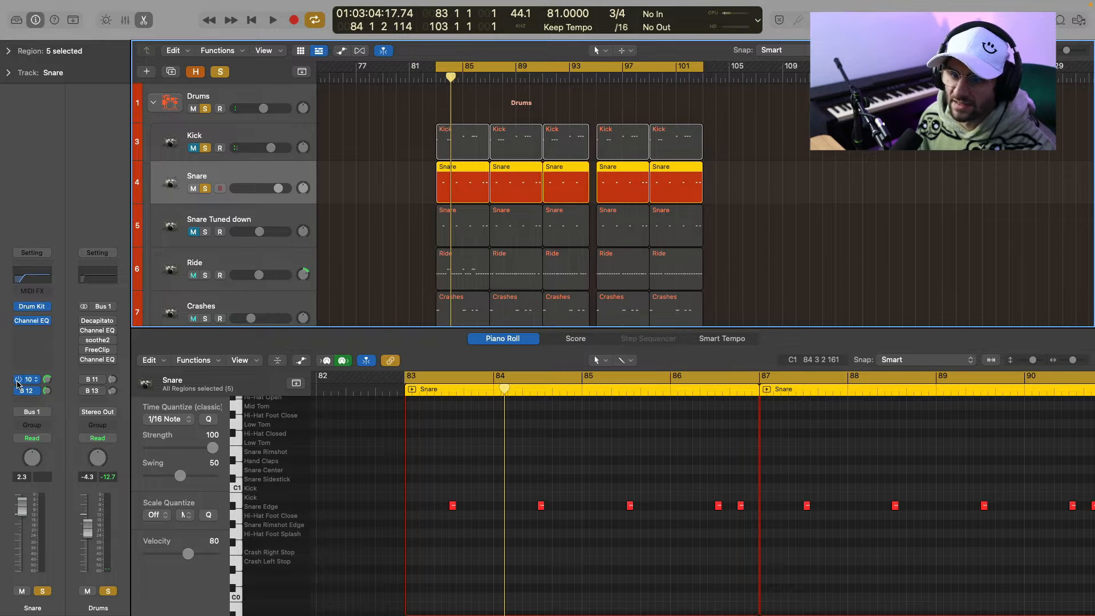
click(32, 306)
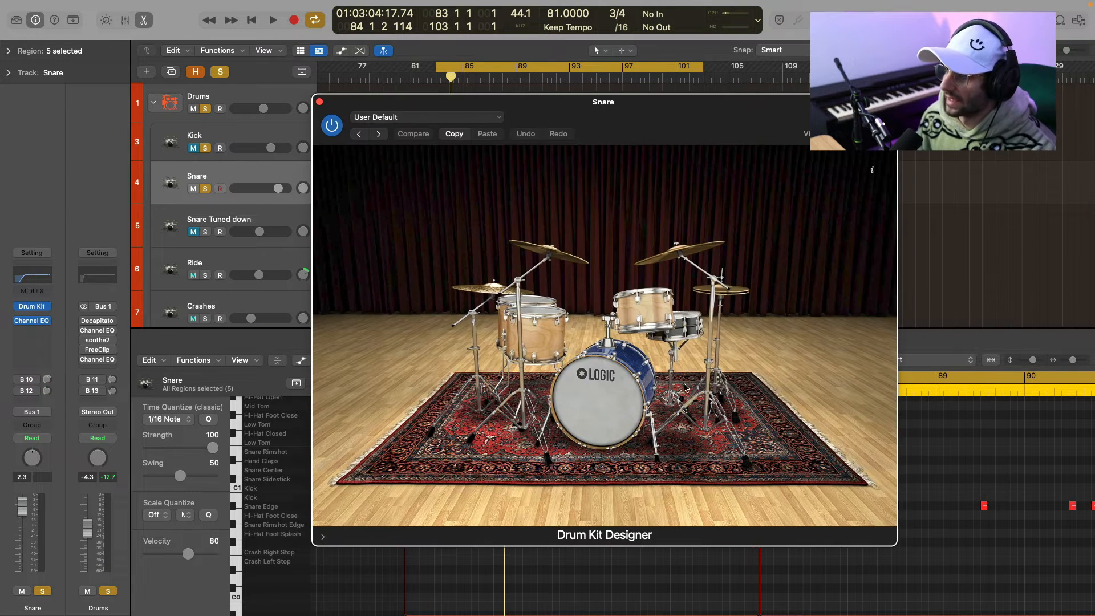
click(679, 328)
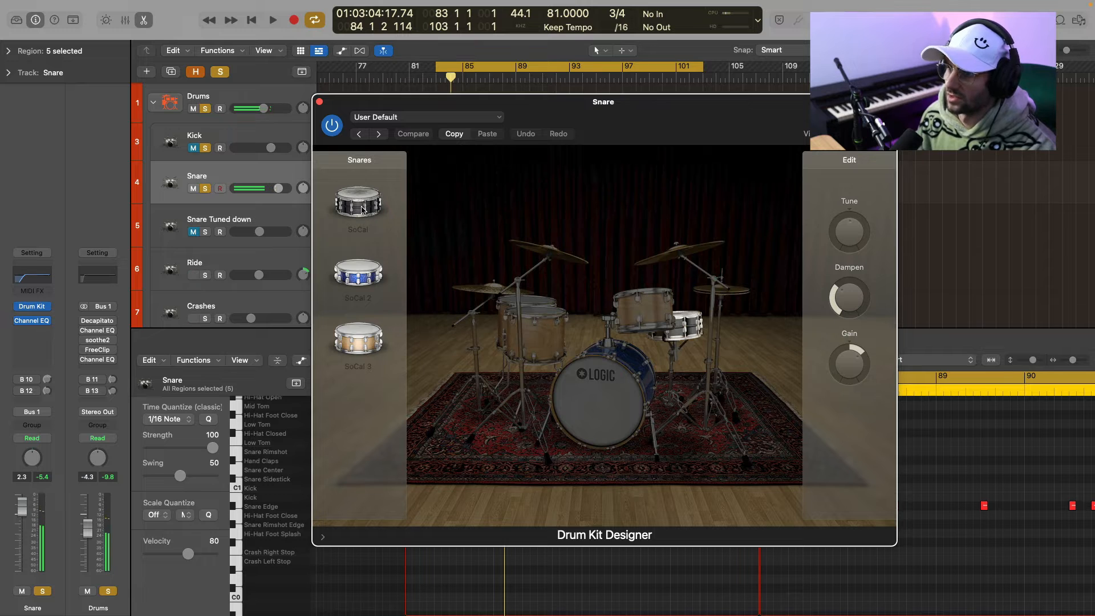
click(320, 102)
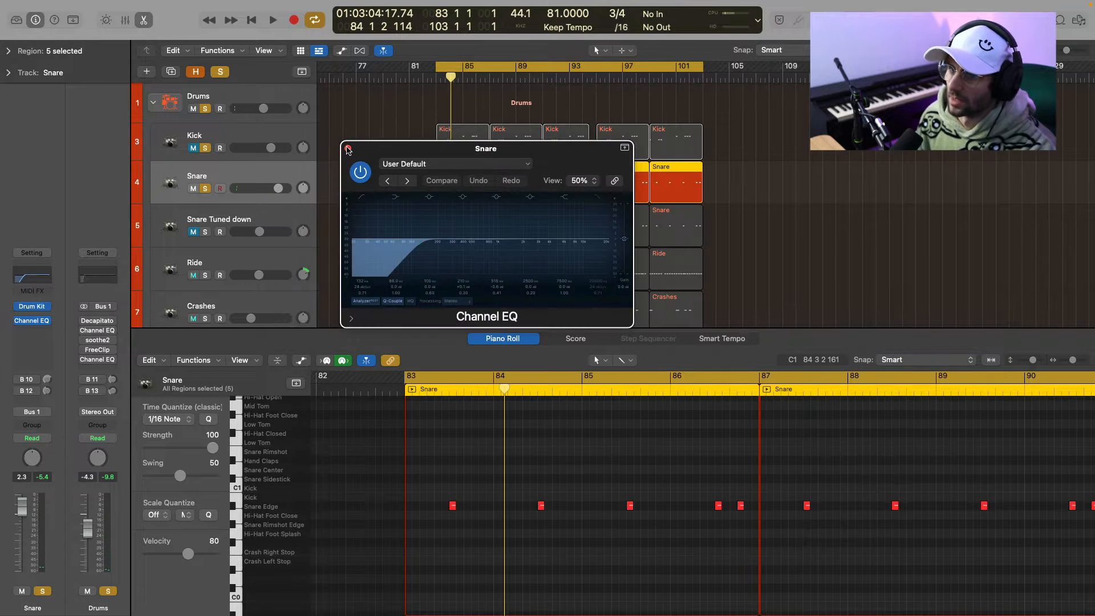
click(348, 149)
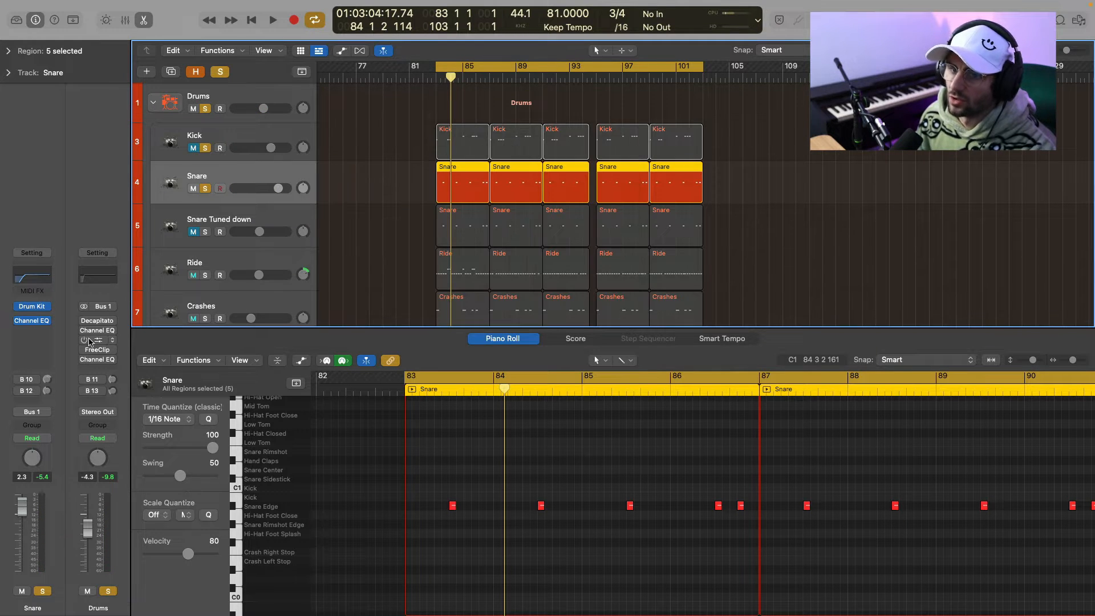
- Examine the VerbSuite Classics reverb and Channel EQ on the Snare's Bus 10 long drum reverb send
click(31, 384)
click(21, 374)
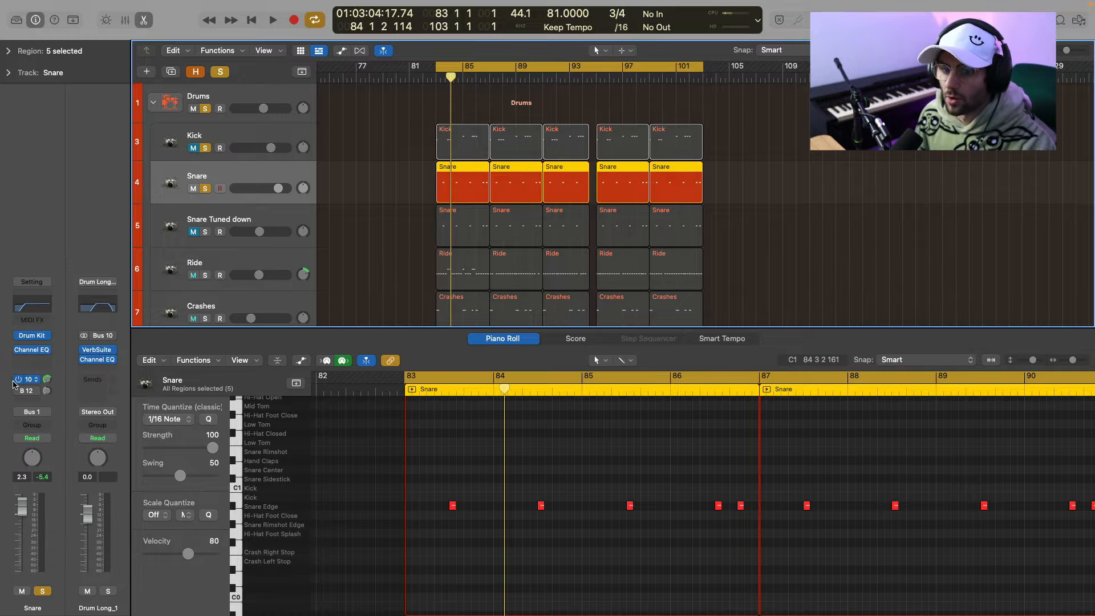
click(92, 351)
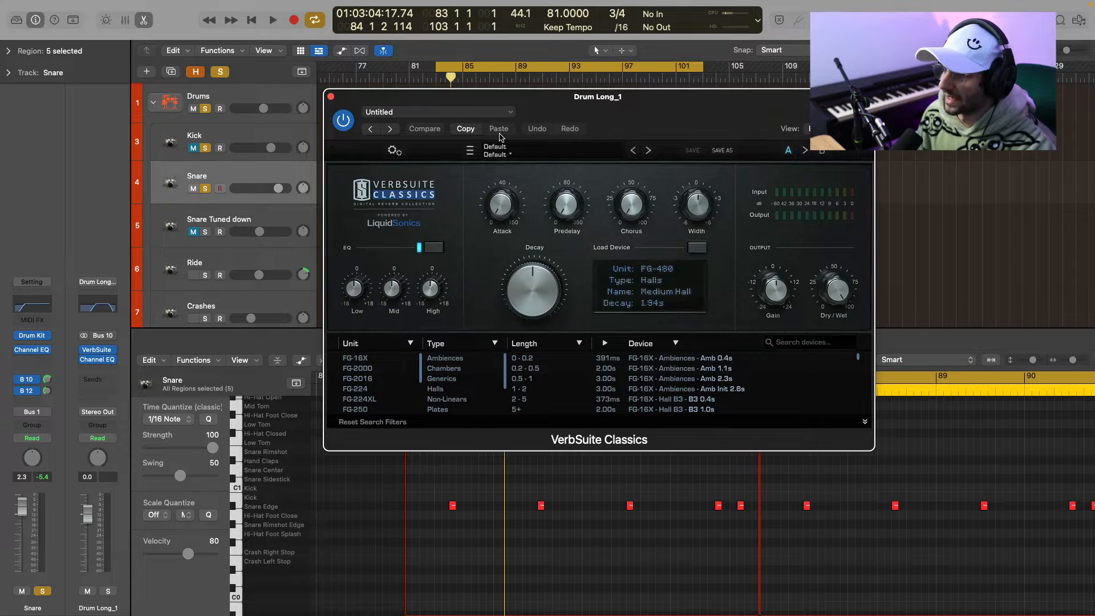
click(331, 97)
click(99, 361)
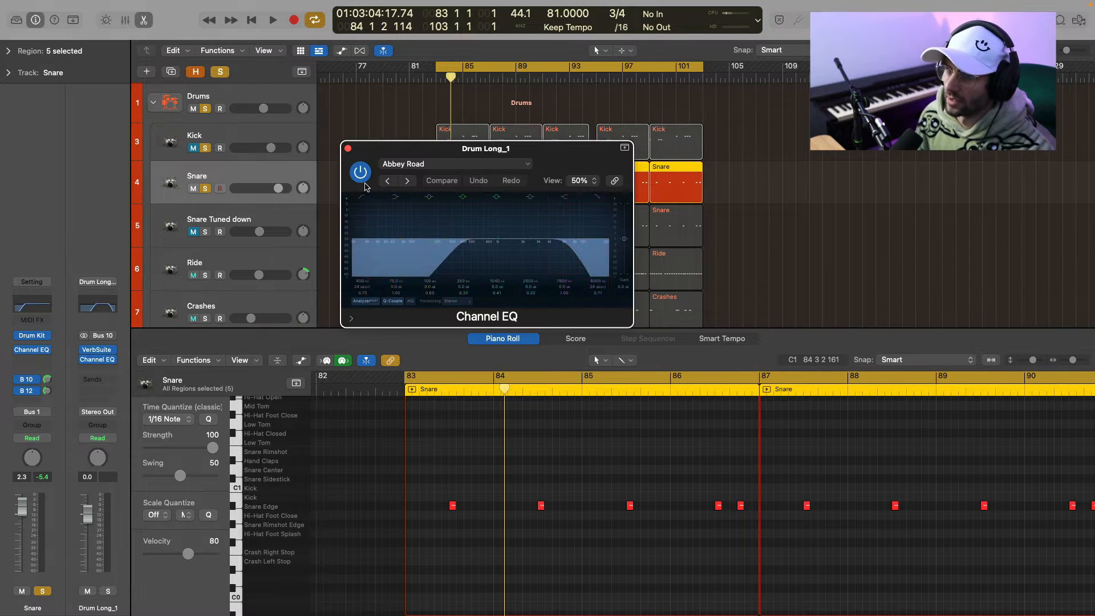
click(346, 147)
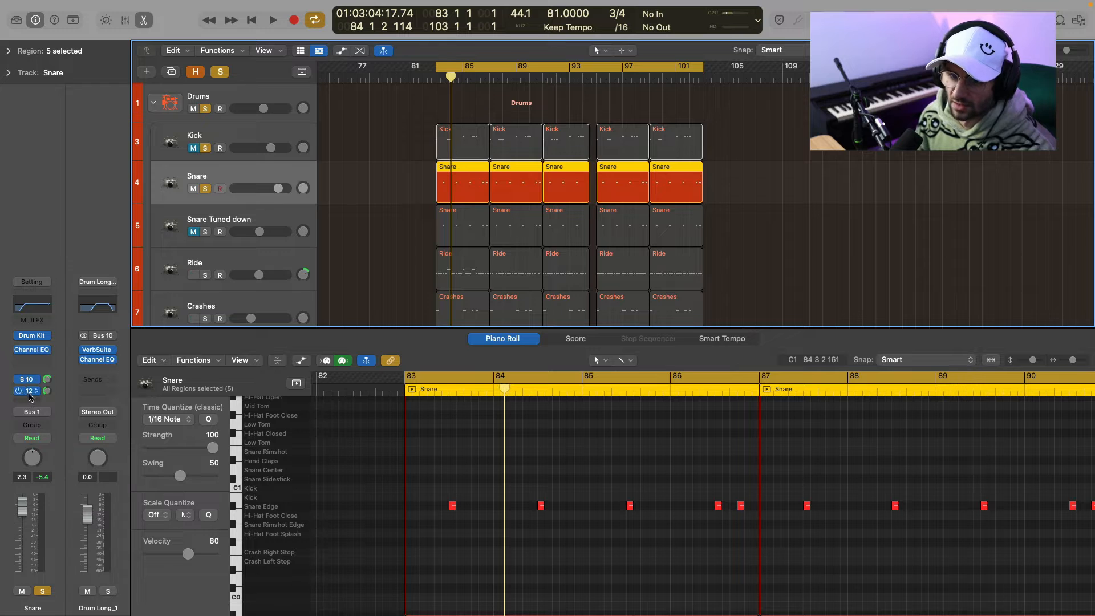
- Examine the VerbSuite Classics reverb and Channel EQ on the Snare's Bus 12 short drum reverb send
click(30, 395)
click(98, 352)
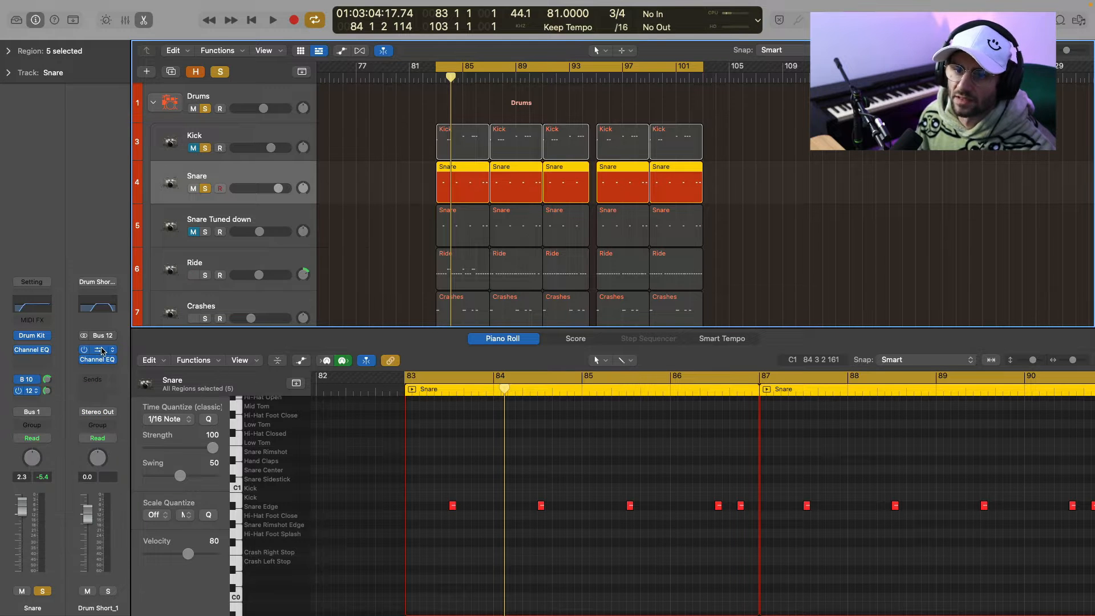
click(103, 351)
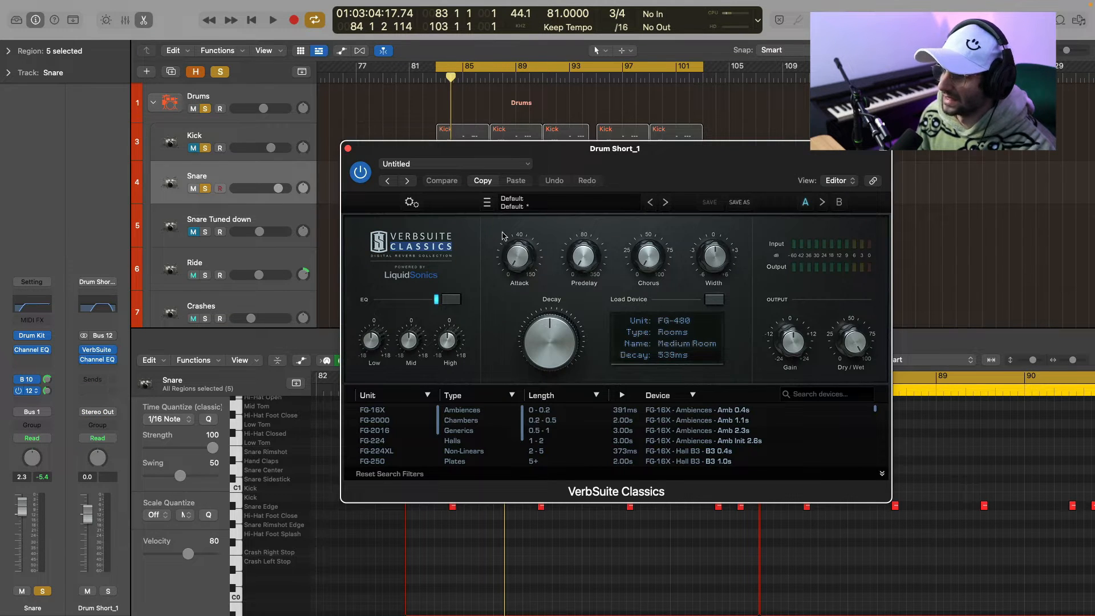
click(348, 148)
click(100, 363)
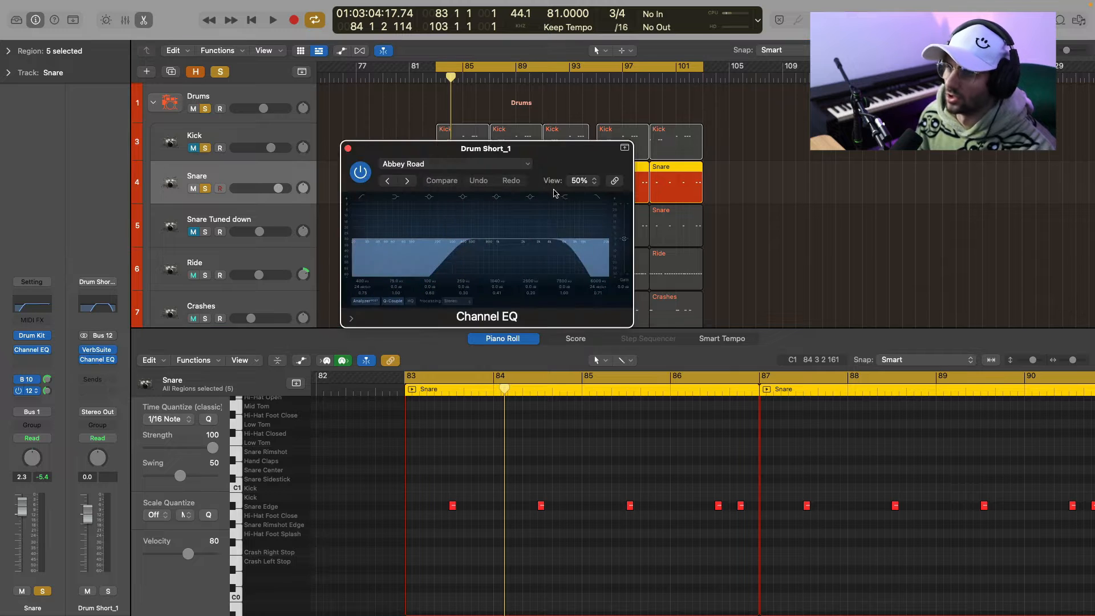
click(350, 148)
- Clear all solos, solo only the Snare, and compare its sound with the Bus 10 and Bus 12 sends off and on
click(221, 72)
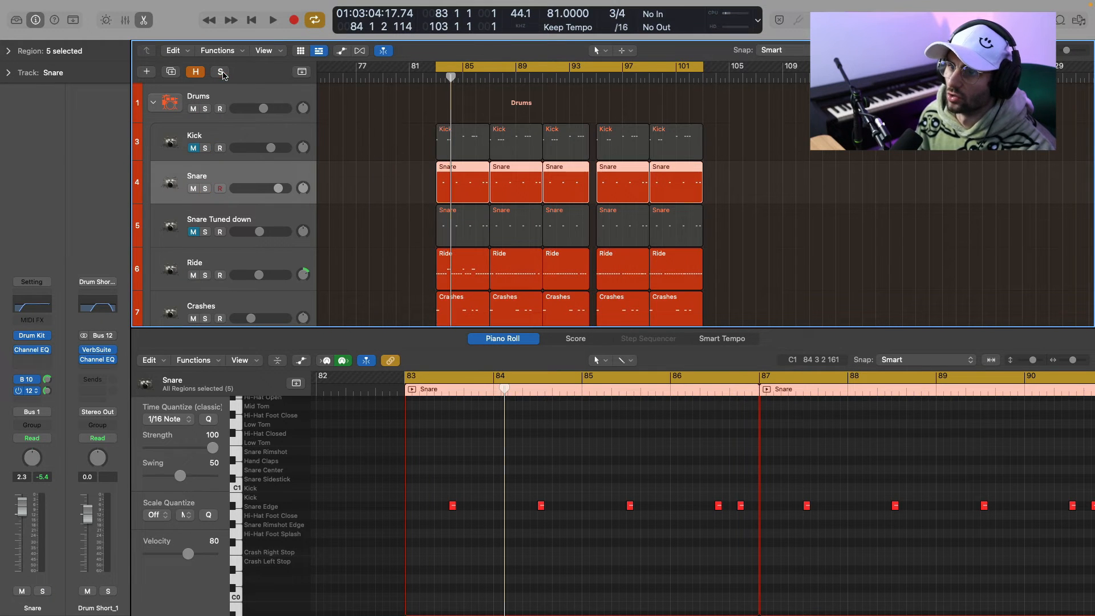
click(206, 189)
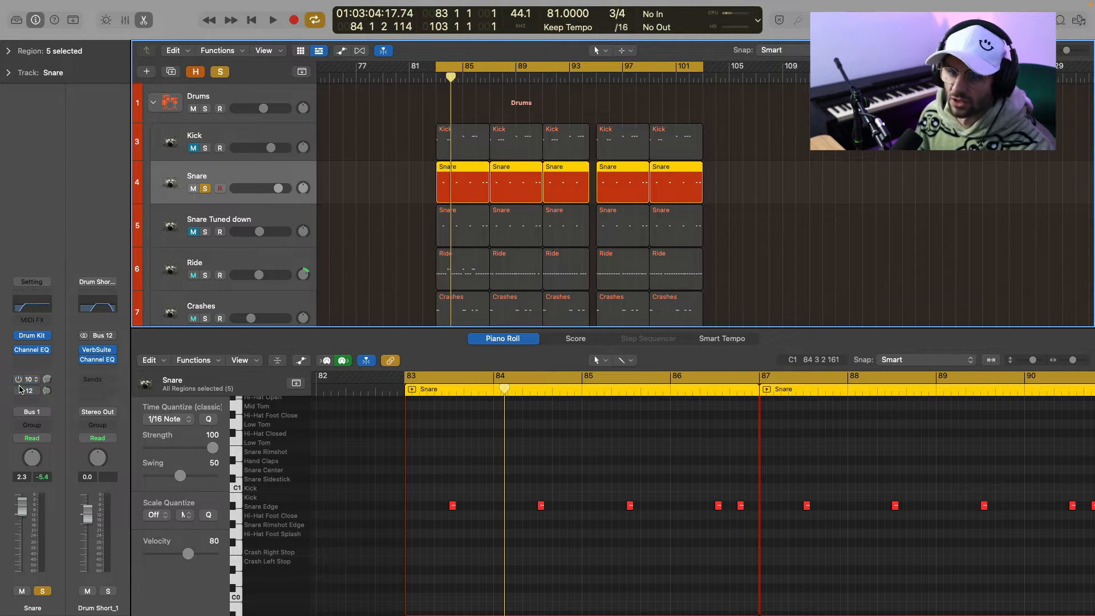
key(space)
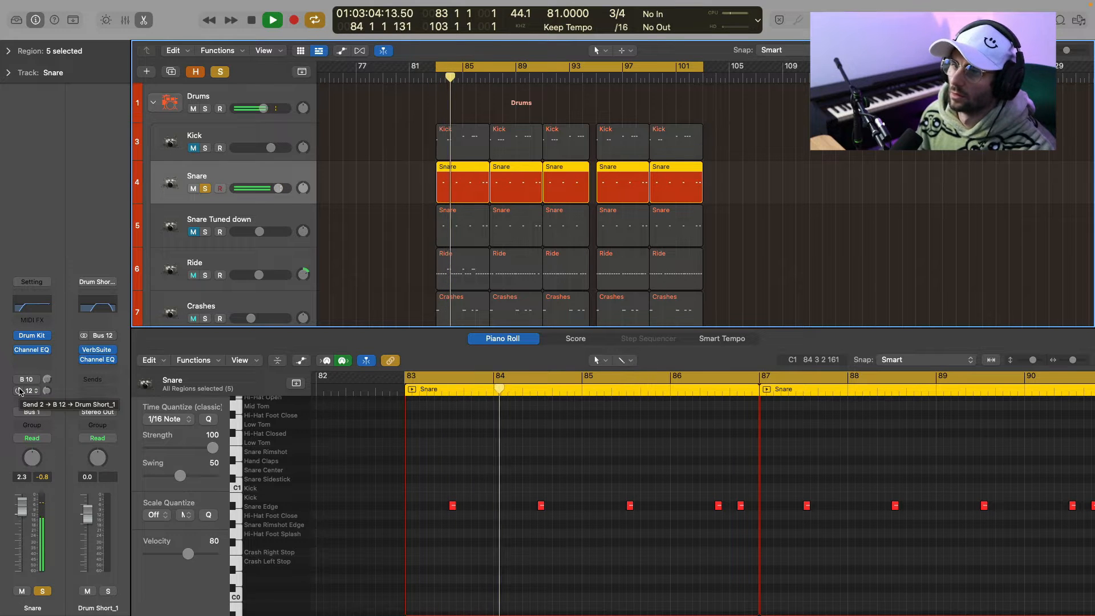
key(space)
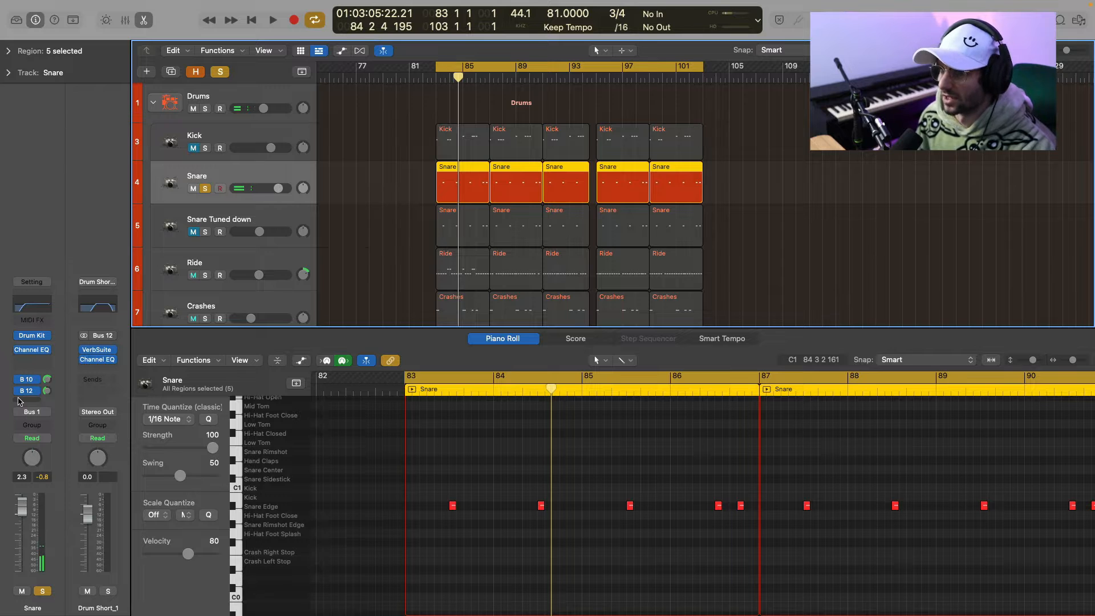
key(space)
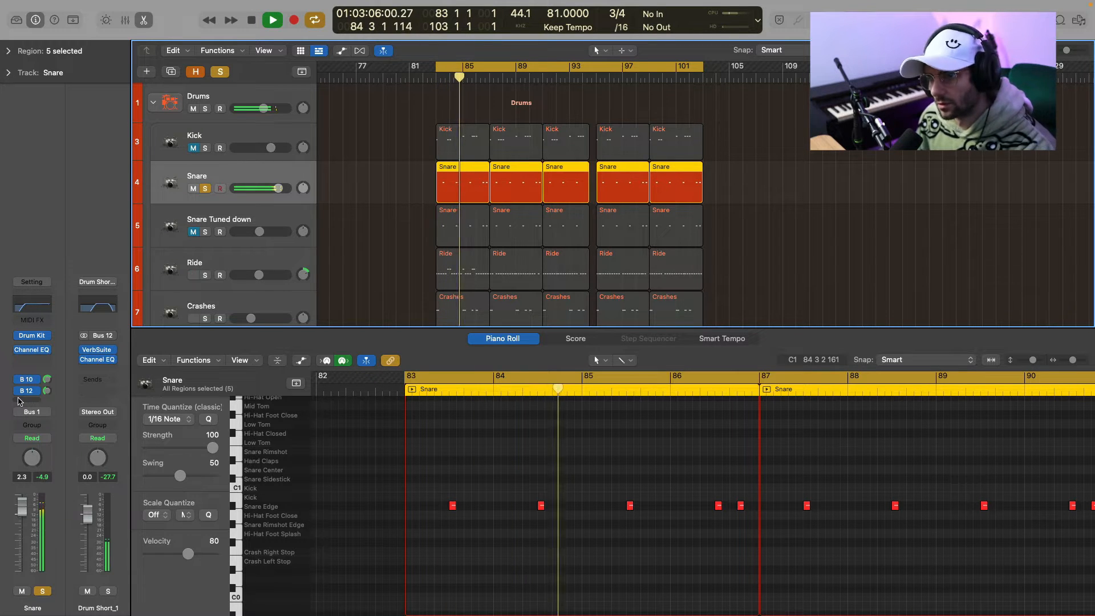
- Stop playback, solo the Snare Tuned down track, and examine its SoCal 3 snare and Tune control in Drum Kit Designer
key(space)
click(242, 224)
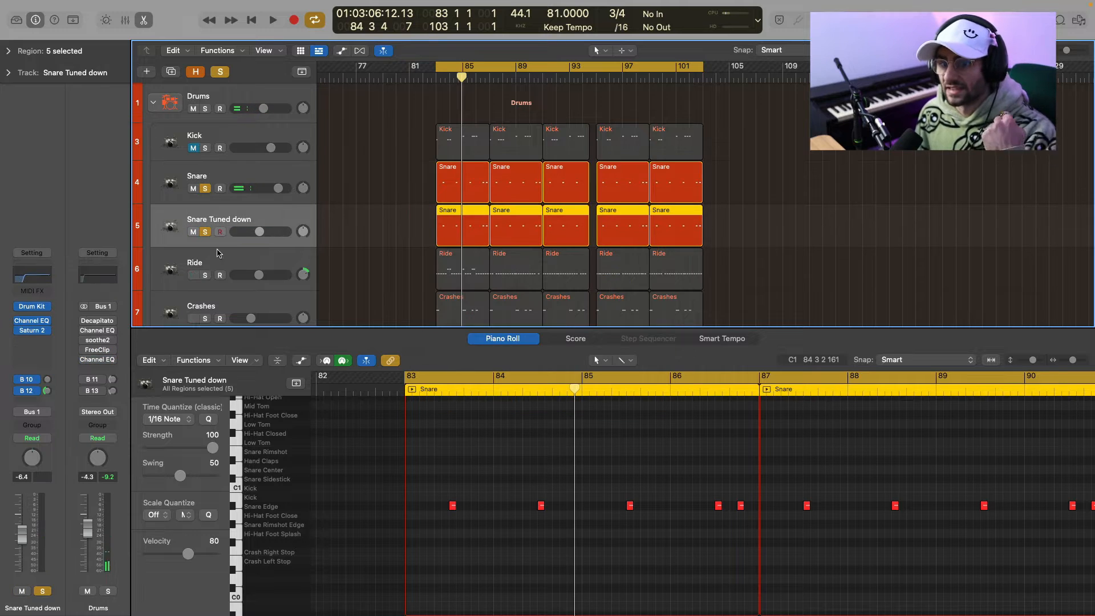
click(31, 307)
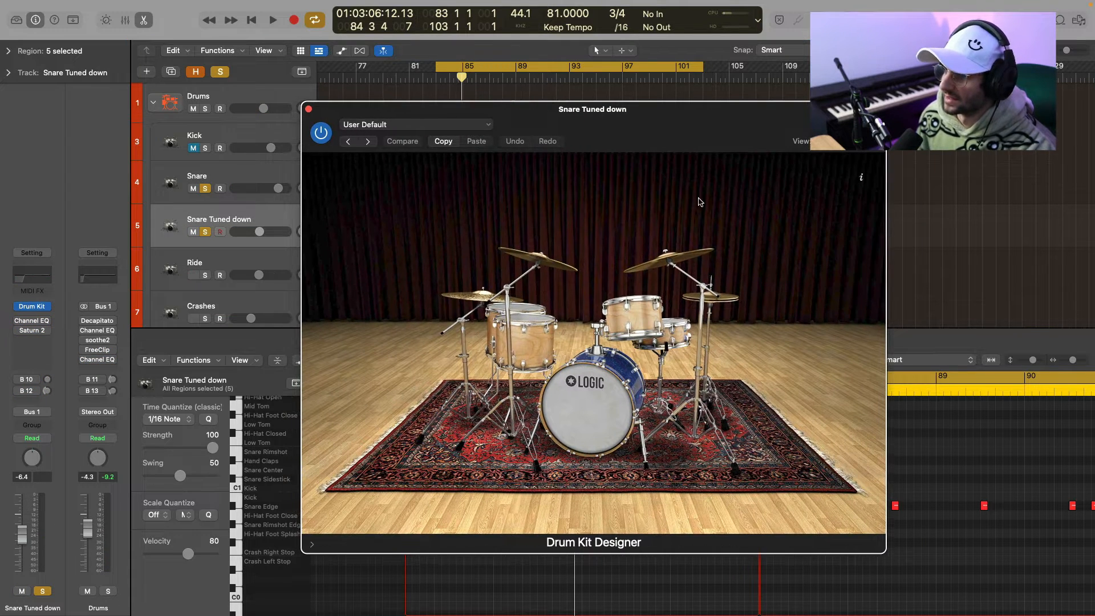
click(670, 334)
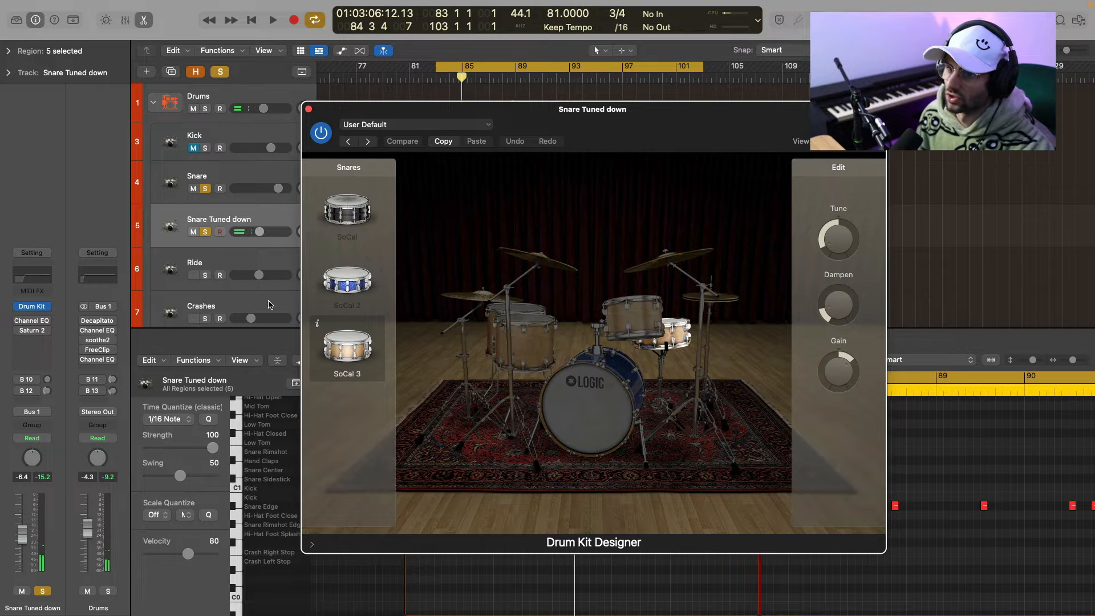
click(674, 331)
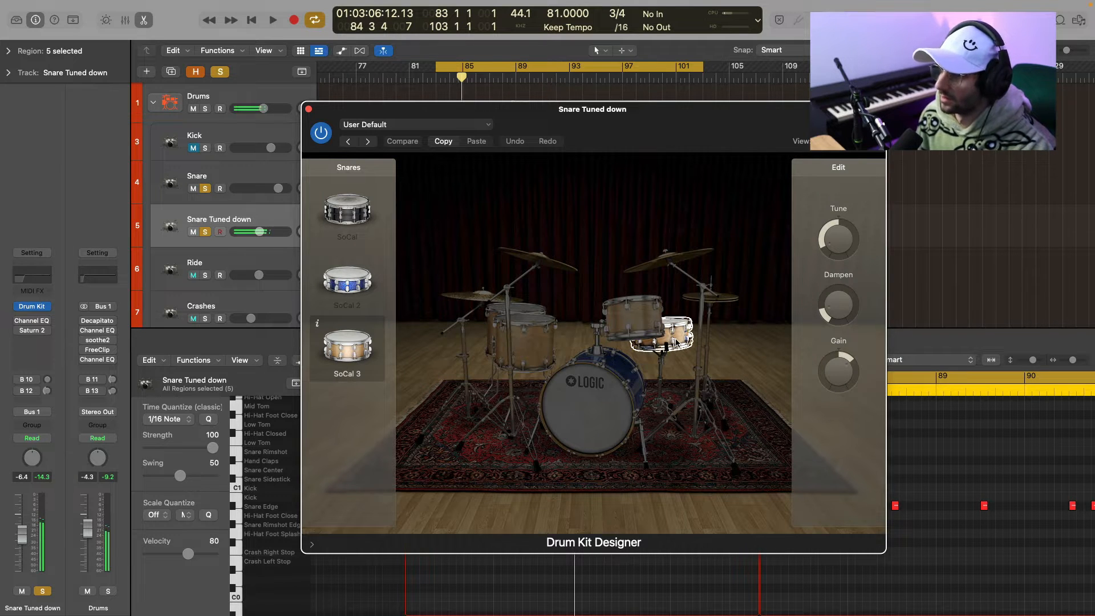
mouse_move(842, 245)
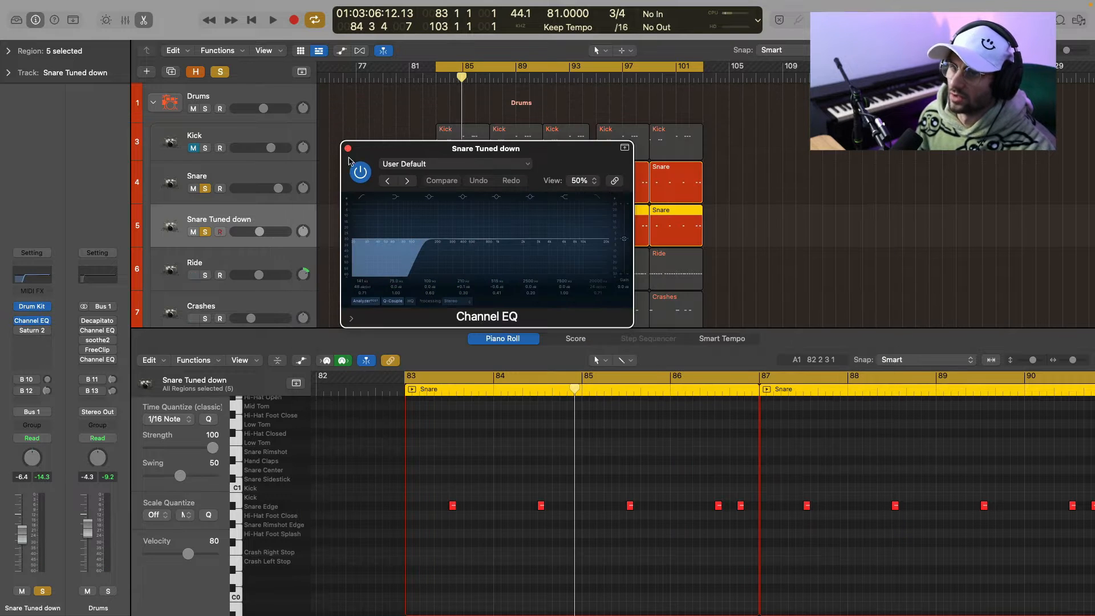
- Examine the Channel EQ and Saturn 2 plug-ins on the Snare Tuned down track and audition its sound
click(348, 148)
click(29, 331)
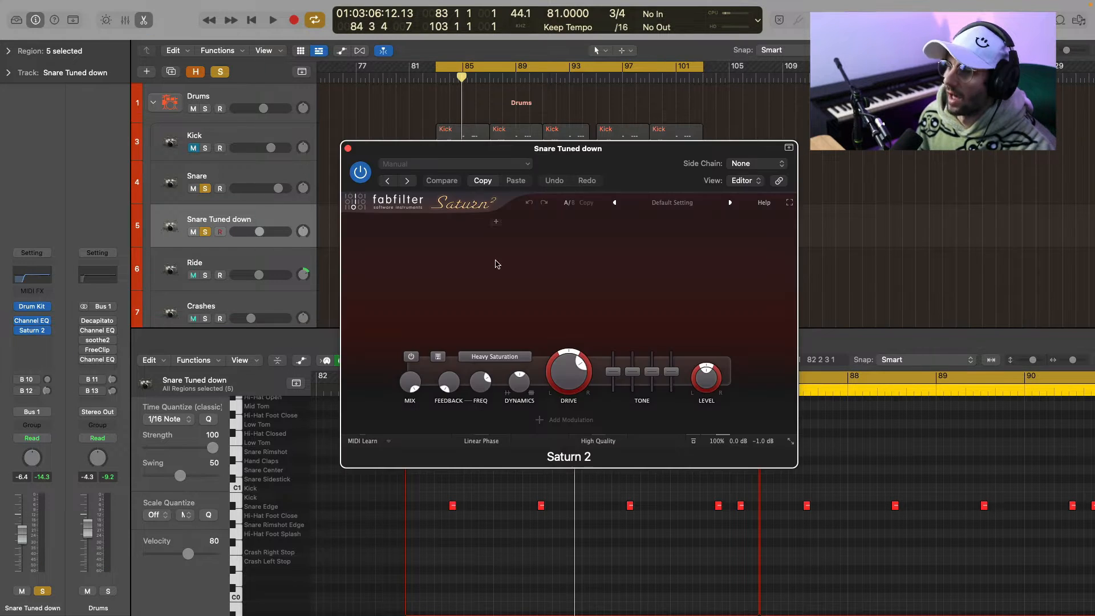
click(348, 149)
key(space)
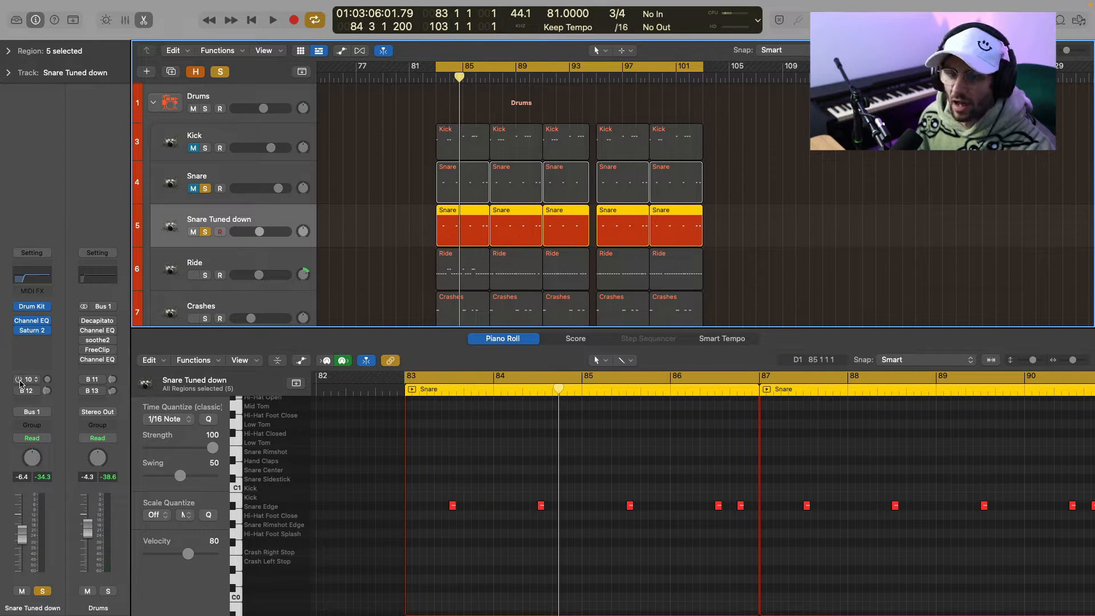
- Turn on the Snare Tuned down track's Bus 10 and Bus 12 reverb sends, and unmute the Snare
click(27, 391)
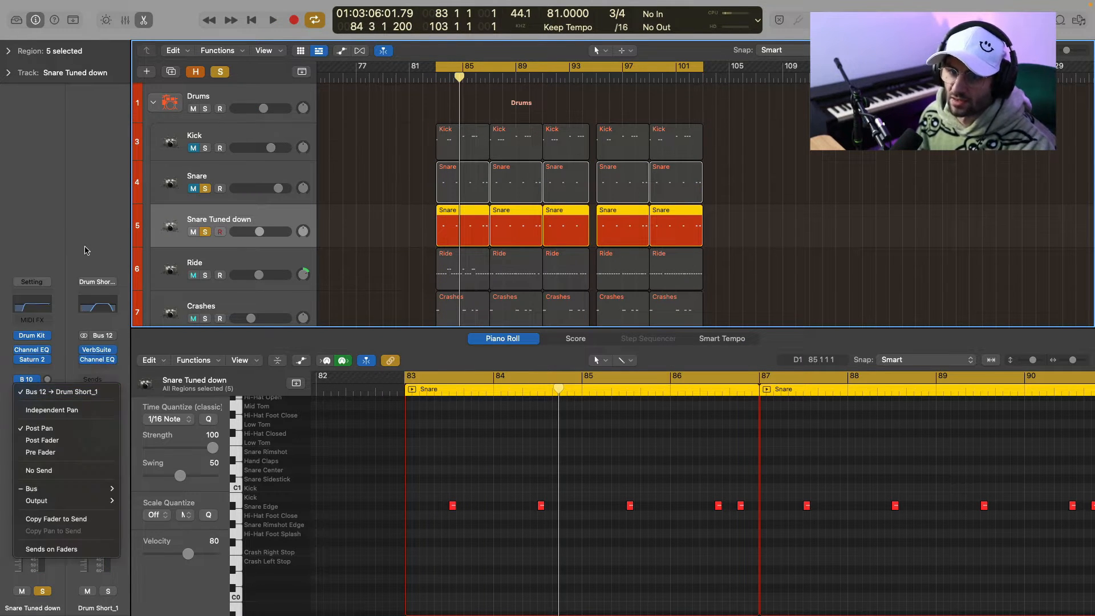
click(62, 429)
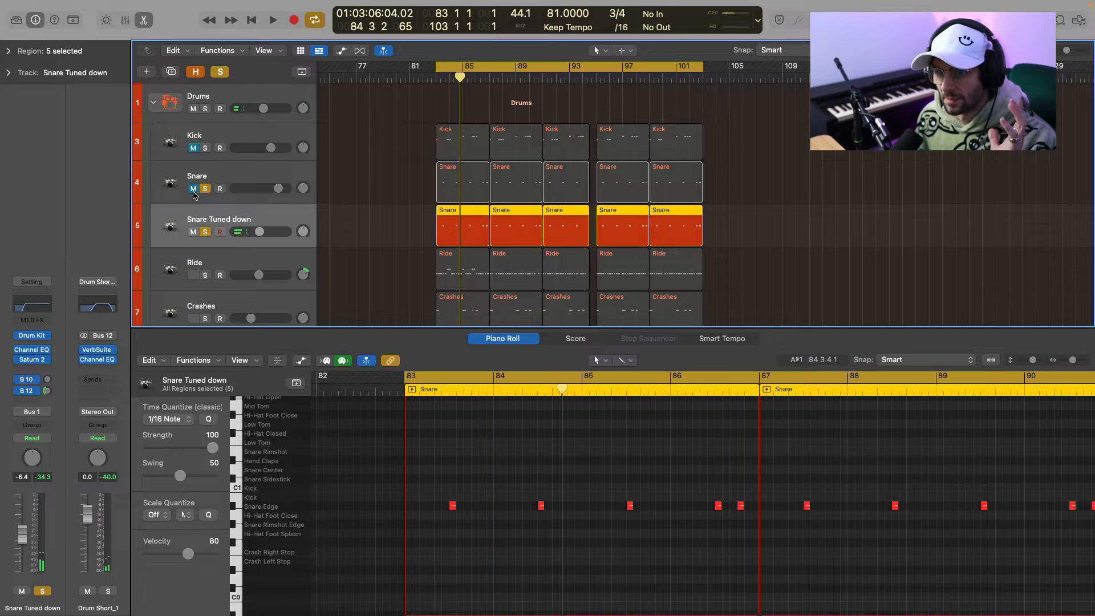
click(194, 189)
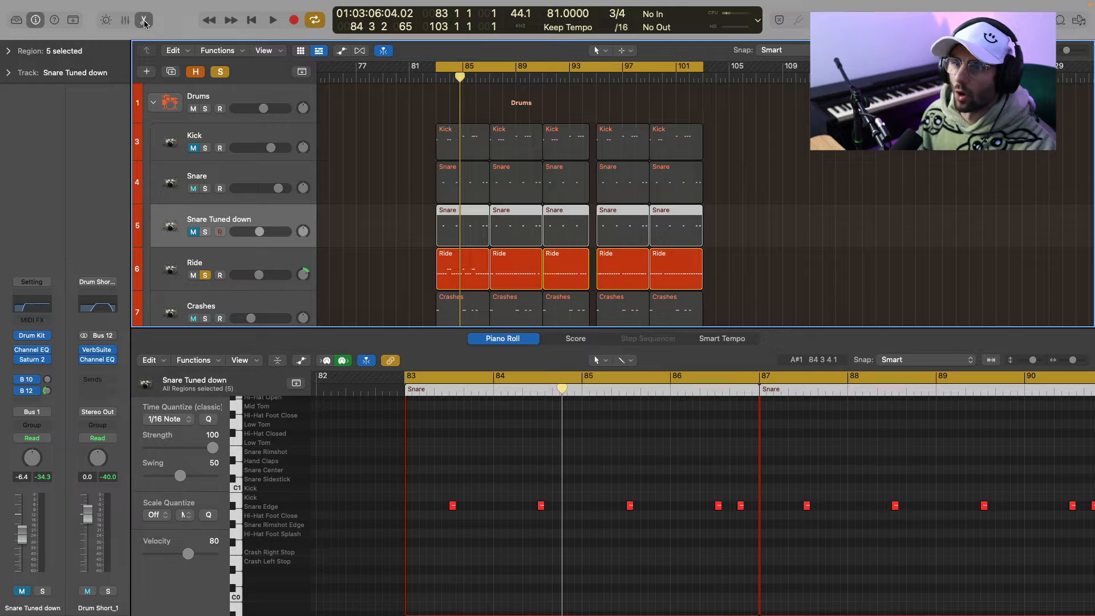
- Examine the soloed Ride's MIDI notes and audition its soothe2 and Transient Master plug-ins
click(144, 21)
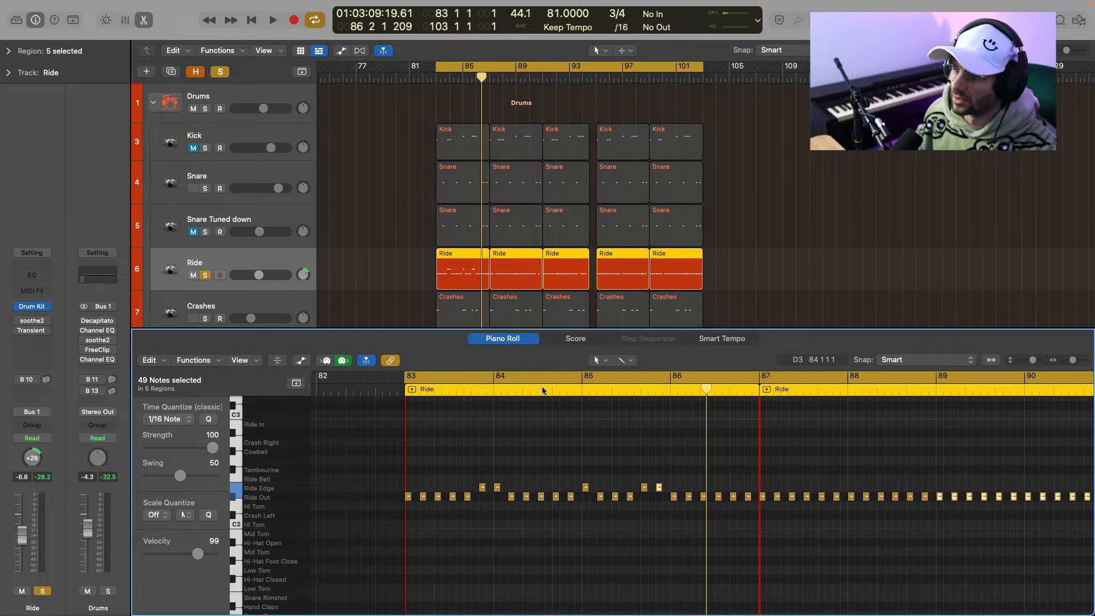
click(32, 320)
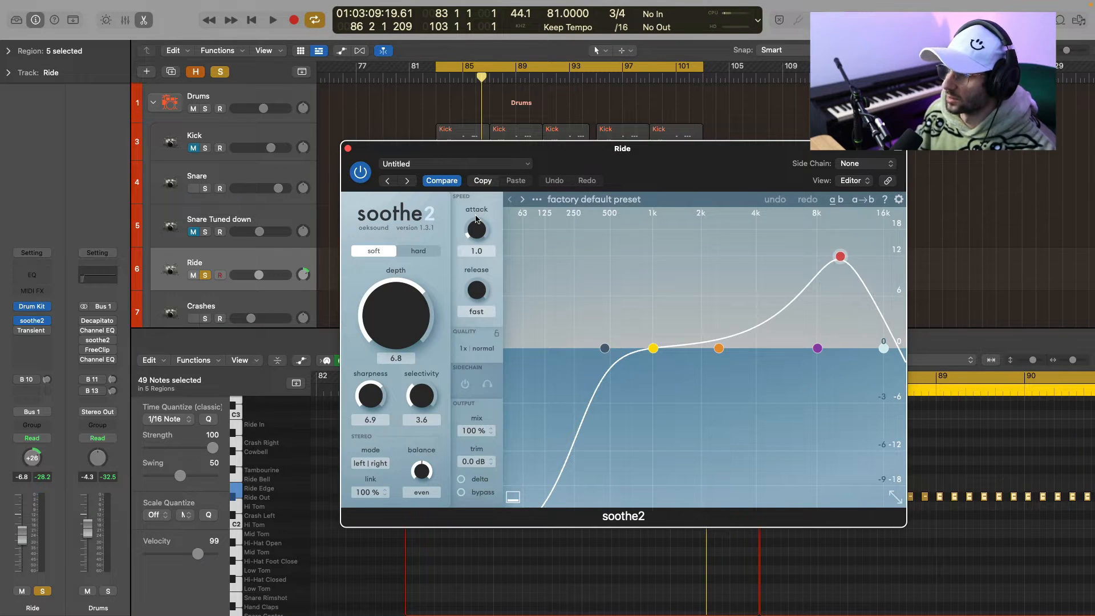
key(space)
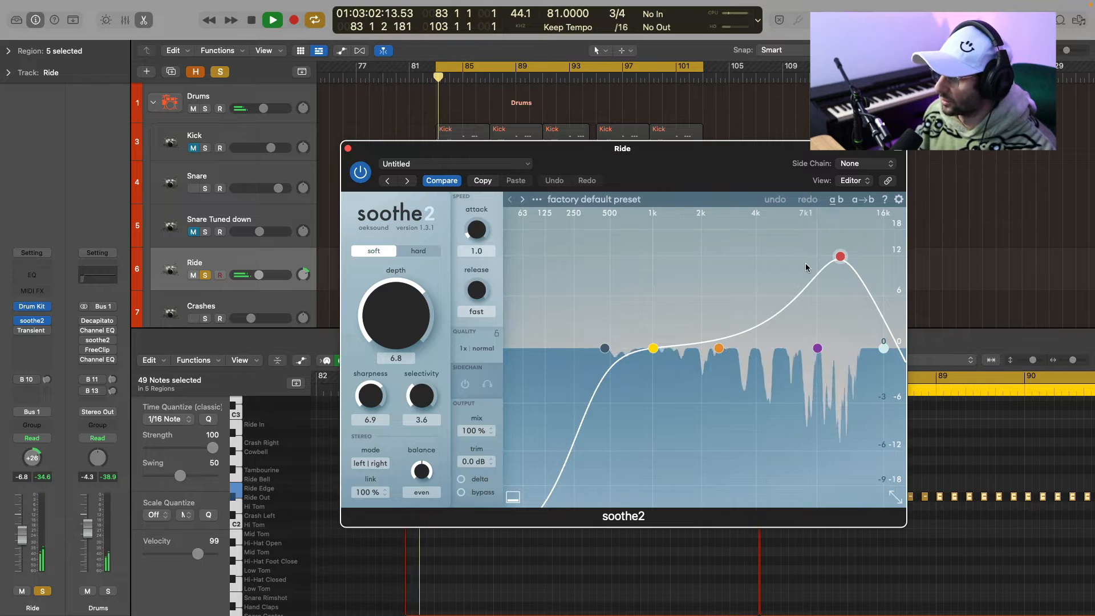
click(35, 332)
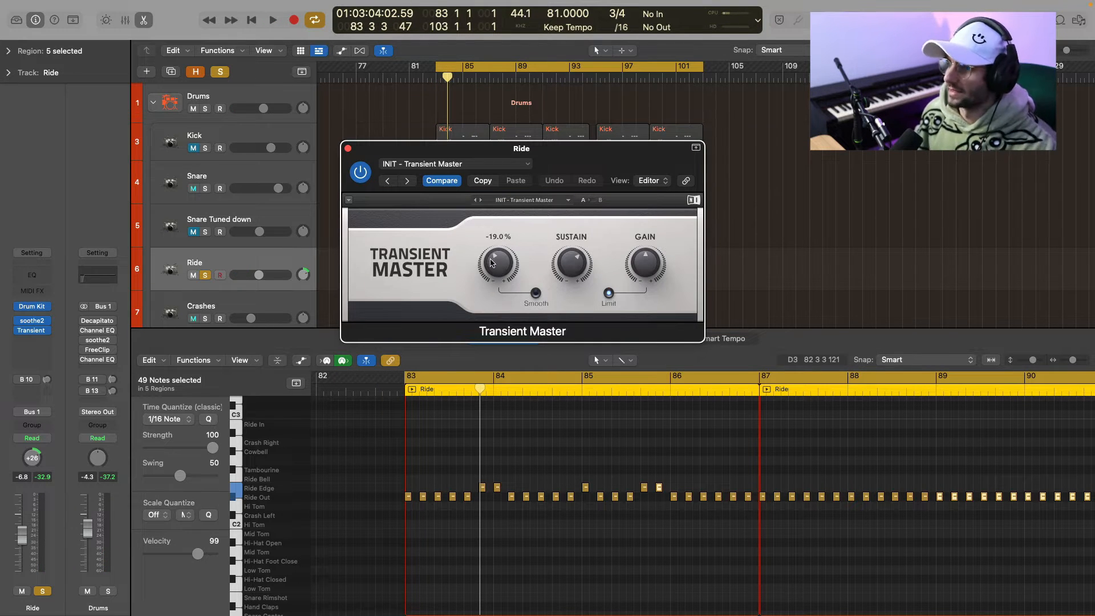
click(348, 148)
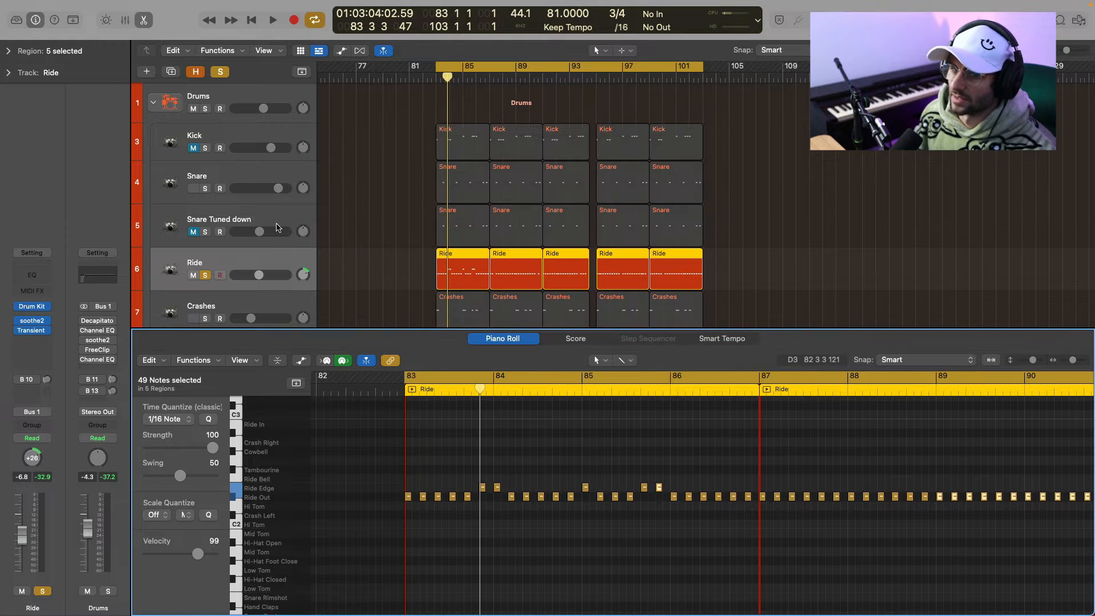
- Turn on the Ride's Bus 10 reverb send, close the Piano Roll, and play the soloed track
click(19, 380)
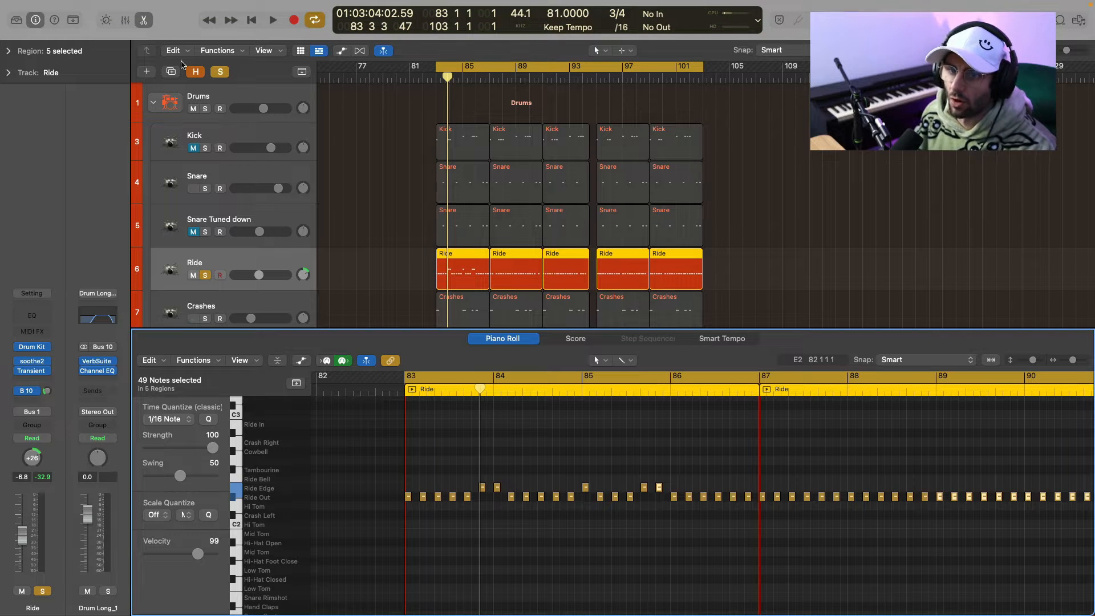
key(e)
key(space)
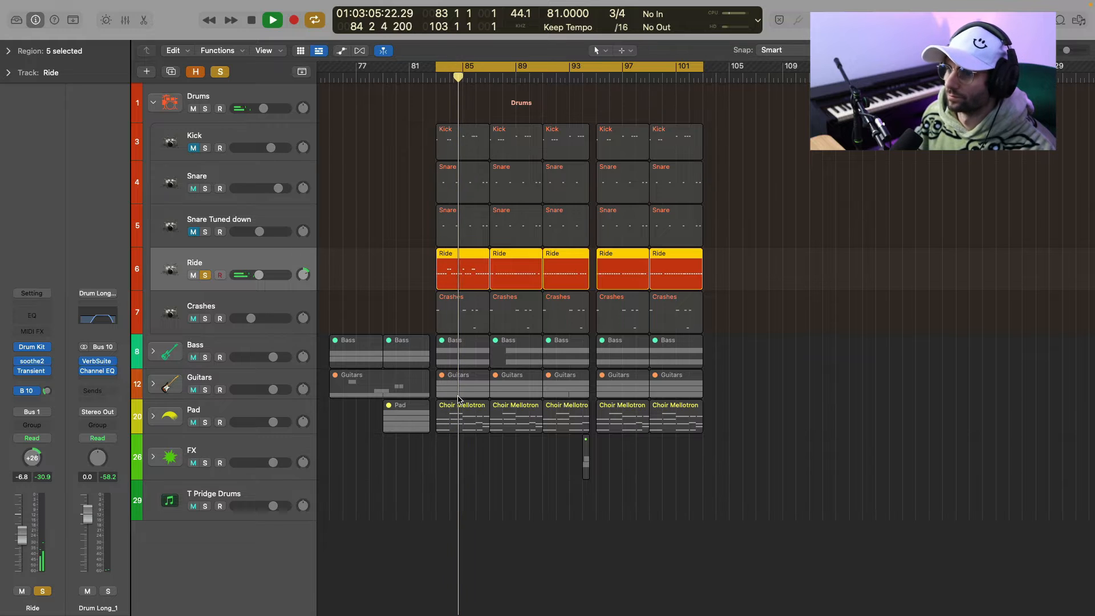
- Stop playback and isolate the Crashes track by soloing it and muting the Ride
click(245, 305)
key(space)
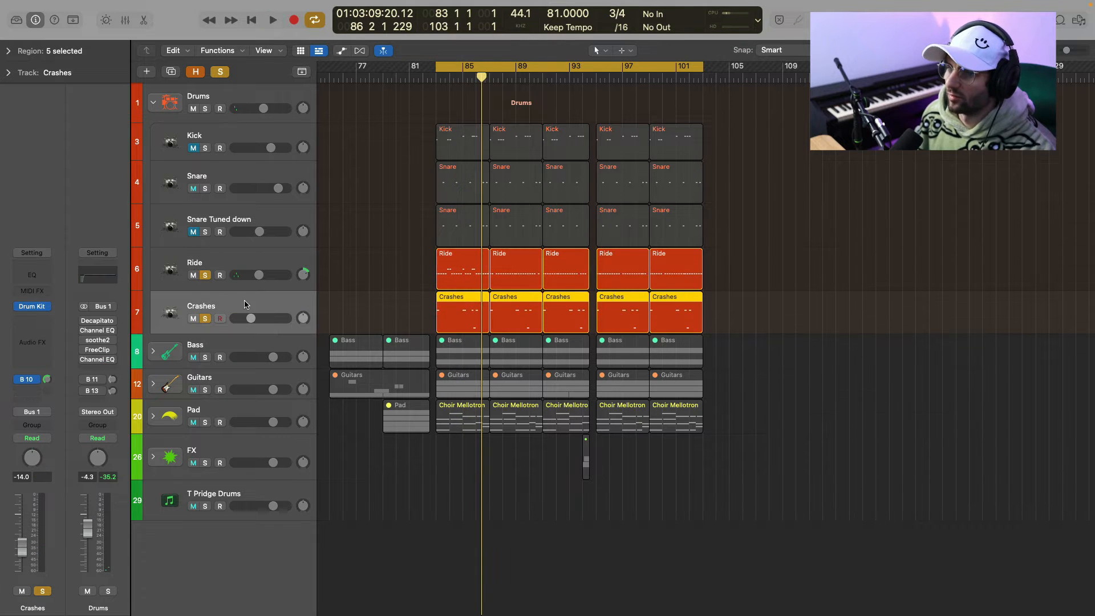
click(206, 266)
click(194, 276)
click(227, 294)
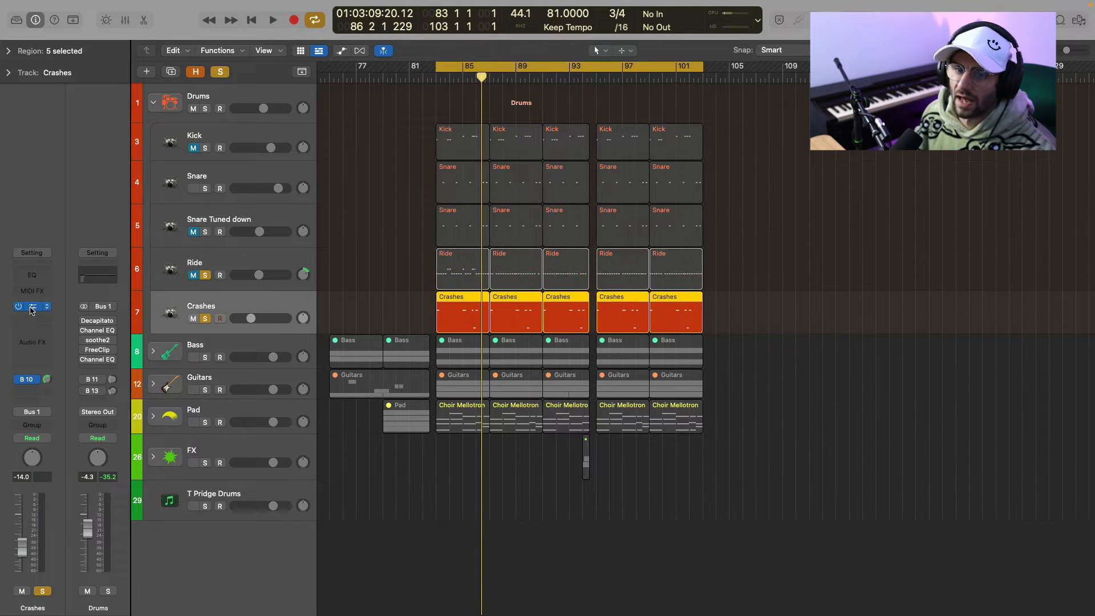
- Examine the Crashes' Drum Kit Designer sound and MIDI notes, and turn on the track's Bus 10 reverb send
click(32, 306)
drag(781, 146, 718, 113)
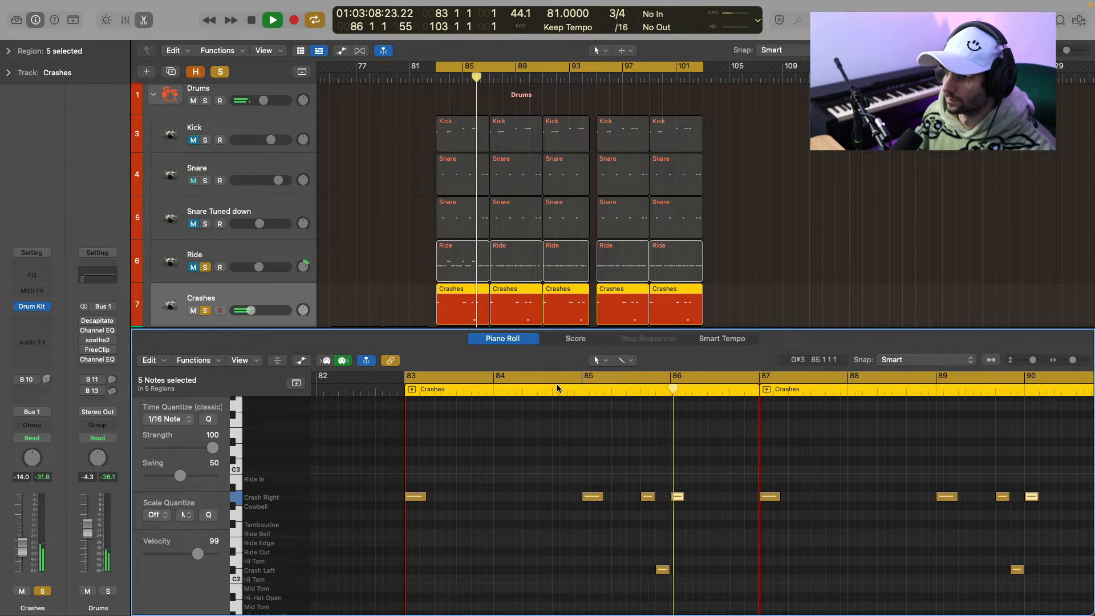
click(145, 21)
key(space)
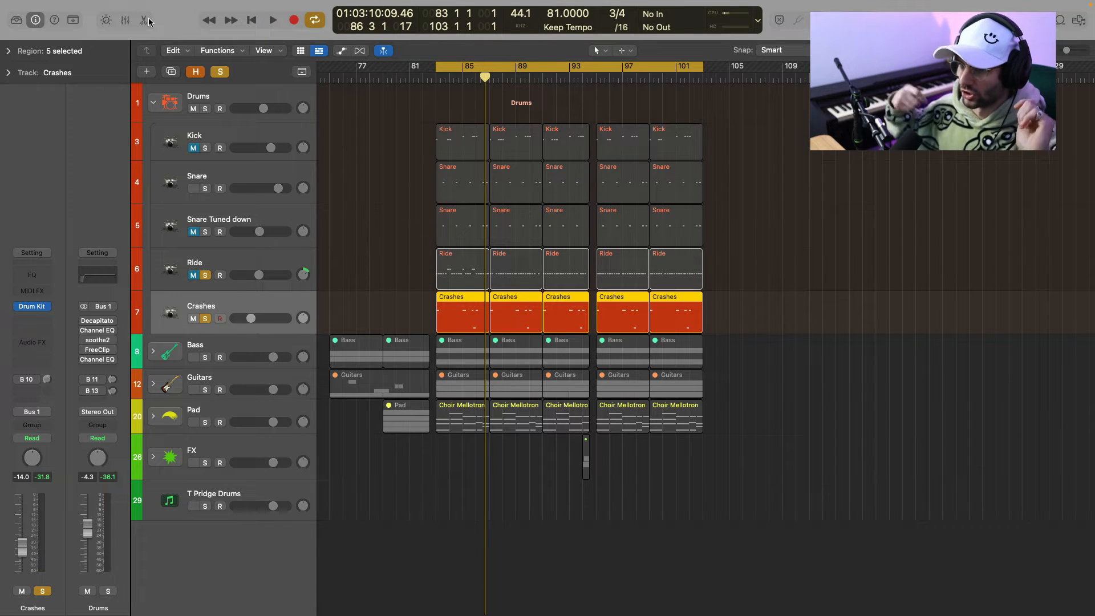
click(34, 380)
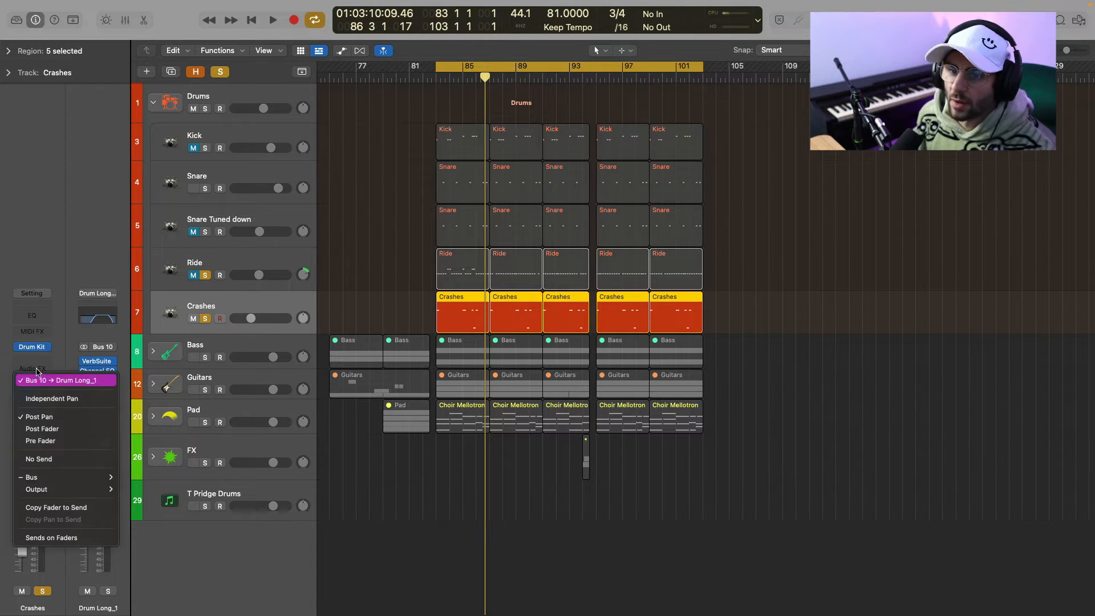
click(36, 379)
- Clear all solos, unmute the Kick, Snare Tuned down and Ride, and audition the whole Drums stack soloed
click(220, 71)
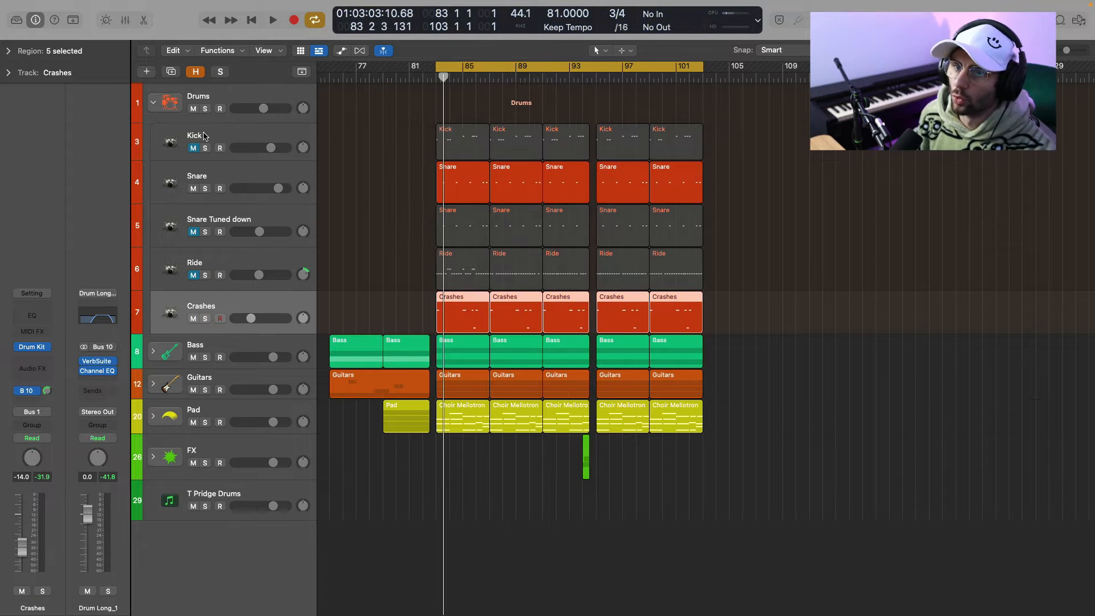
click(194, 149)
click(193, 231)
click(193, 275)
click(206, 109)
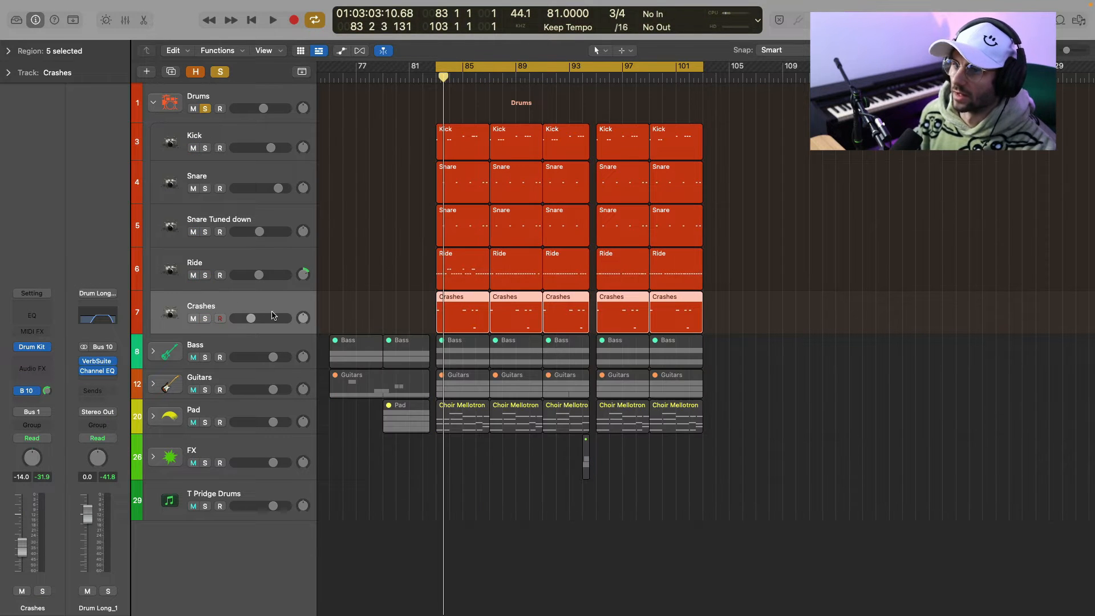
key(space)
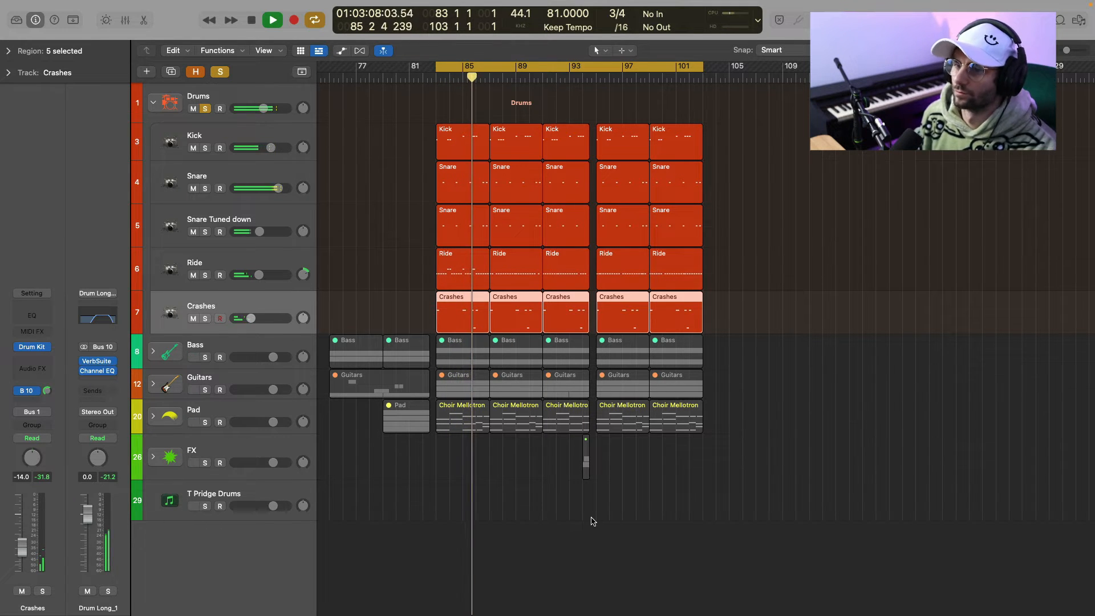
key(space)
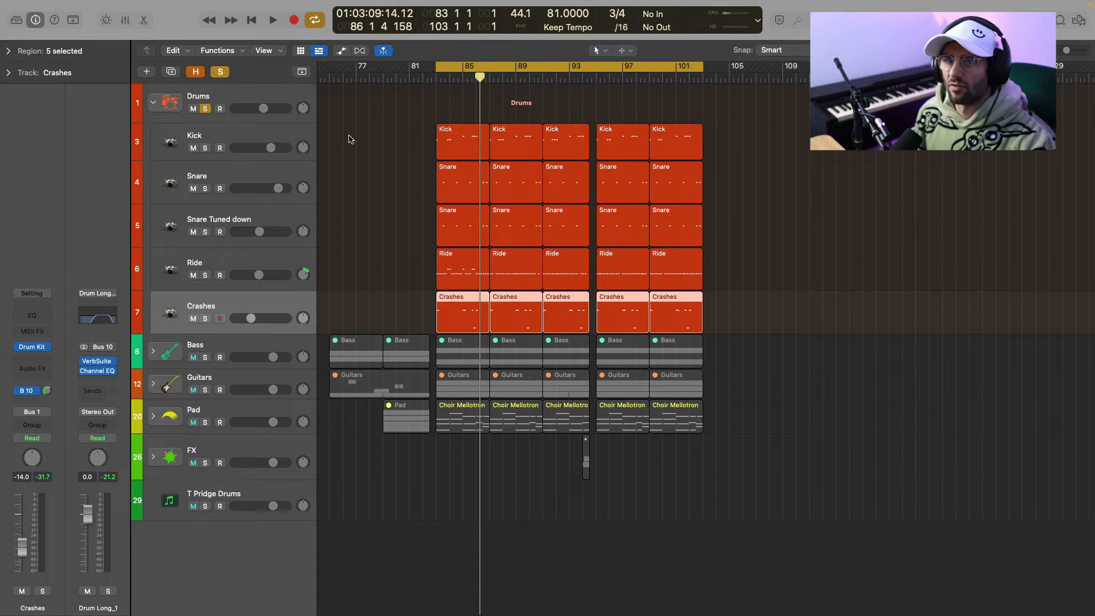
- Collapse the Drums stack and audition the Decapitator saturation on its channel
click(268, 104)
click(153, 104)
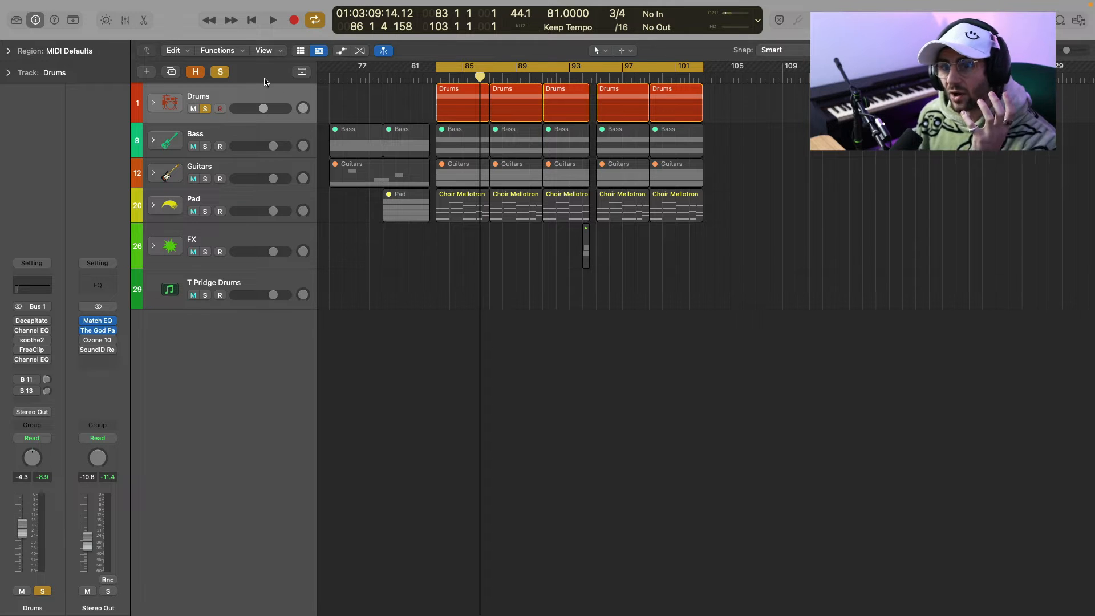
click(30, 322)
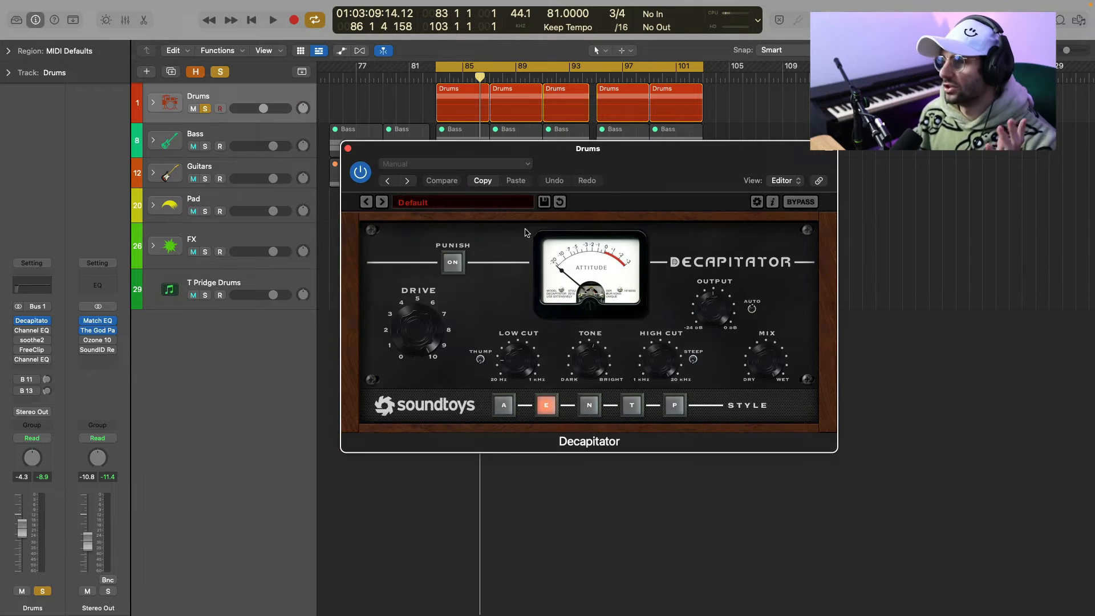
drag(660, 156, 697, 172)
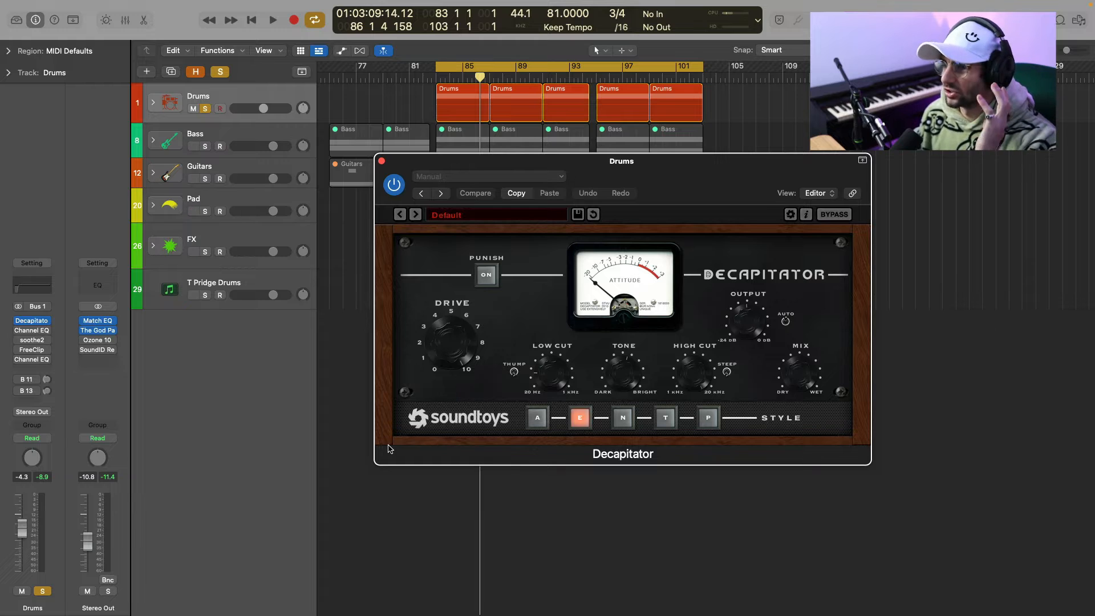
key(space)
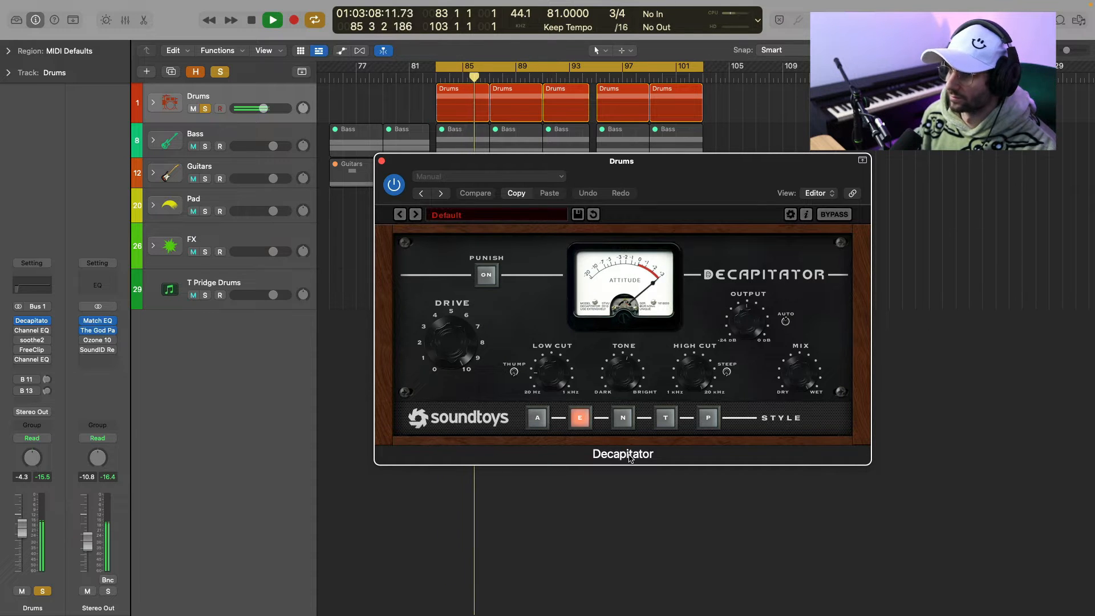
key(space)
key(super+w)
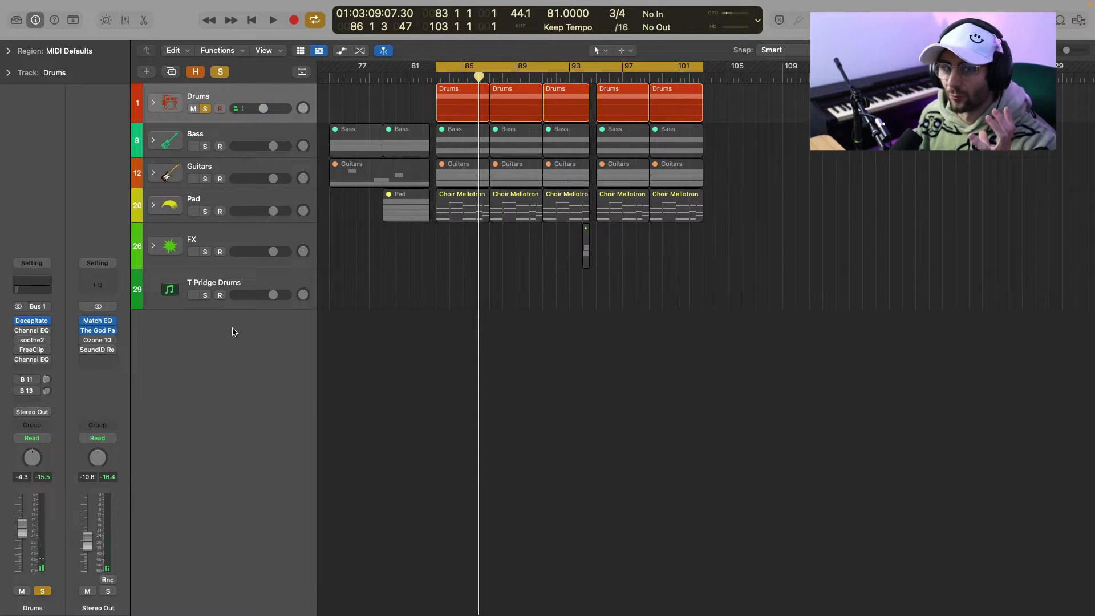
- Examine the Channel EQ low cut and audition soothe2 on the Drums stack
click(32, 331)
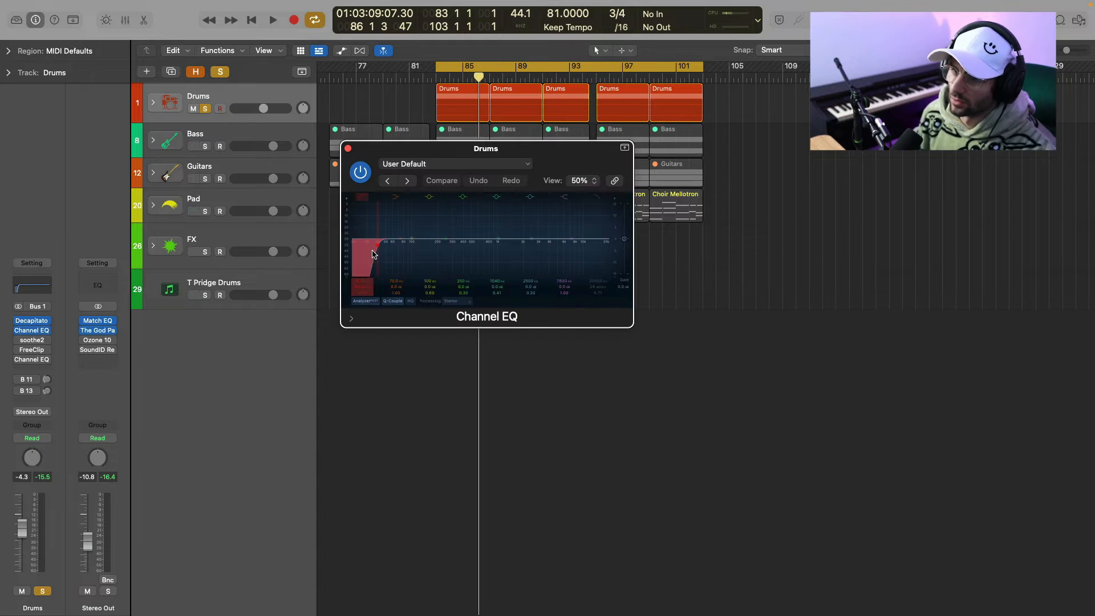
click(348, 148)
click(31, 340)
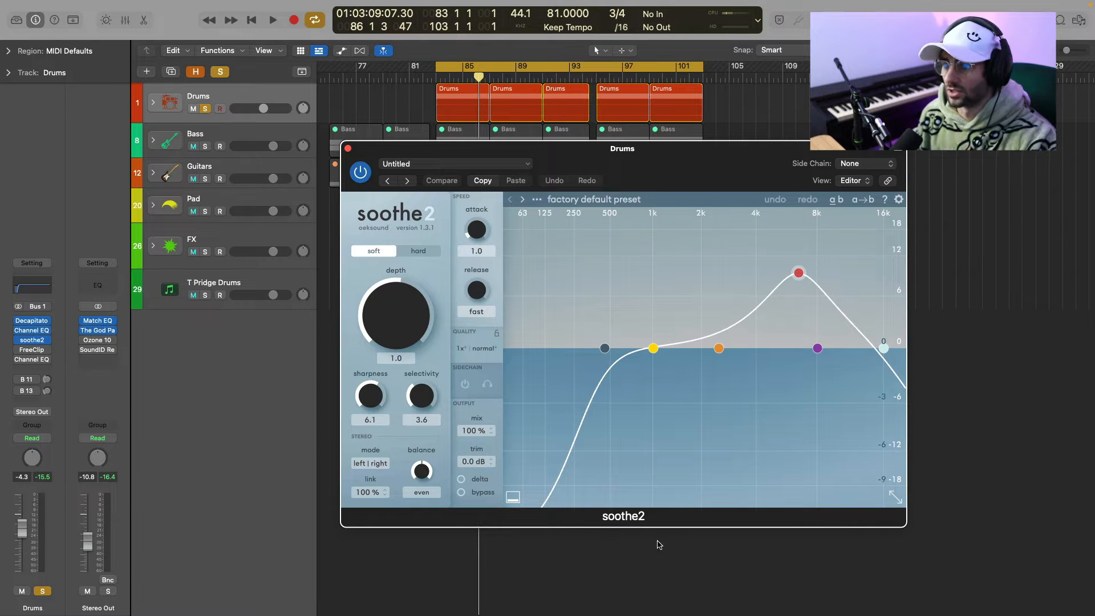
key(space)
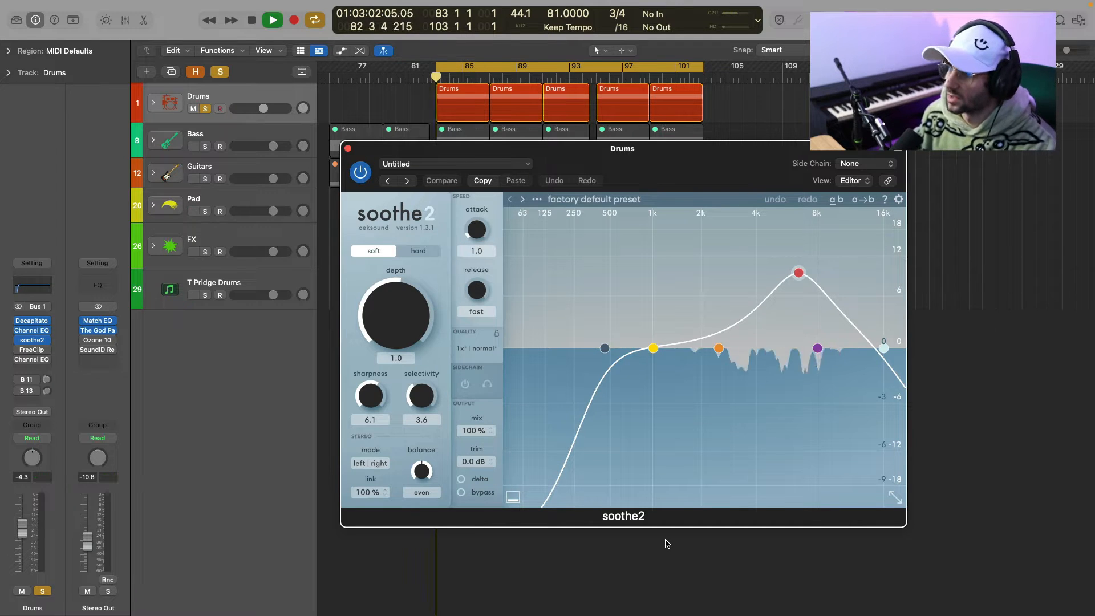
key(space)
click(348, 150)
- Turn on FreeClip on the Drums stack, check its clipping settings, and enable the stack's Bus 11 send
click(34, 351)
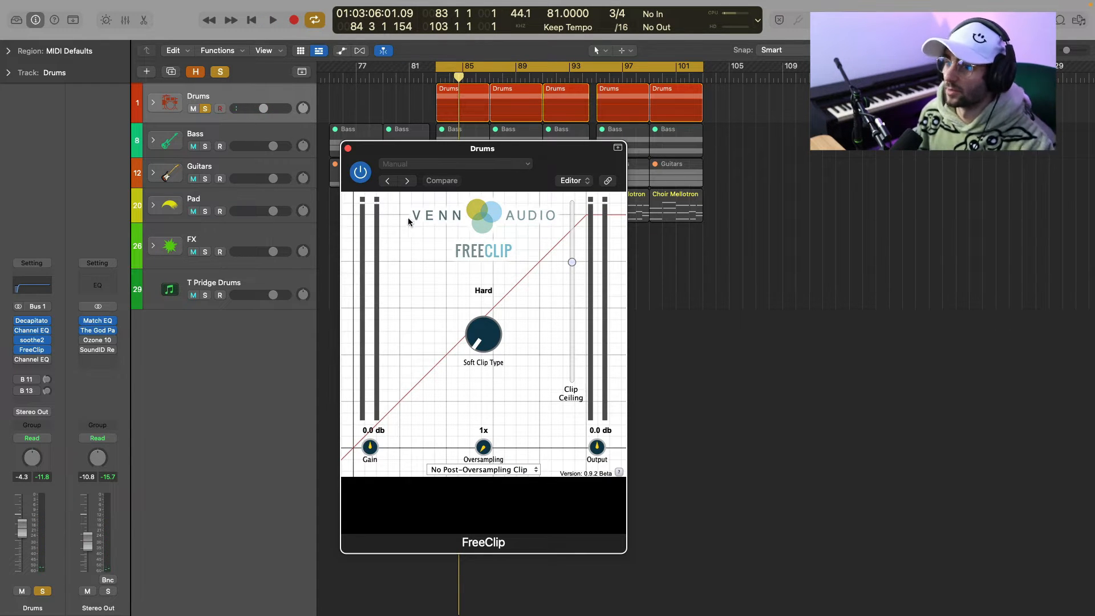
key(super+w)
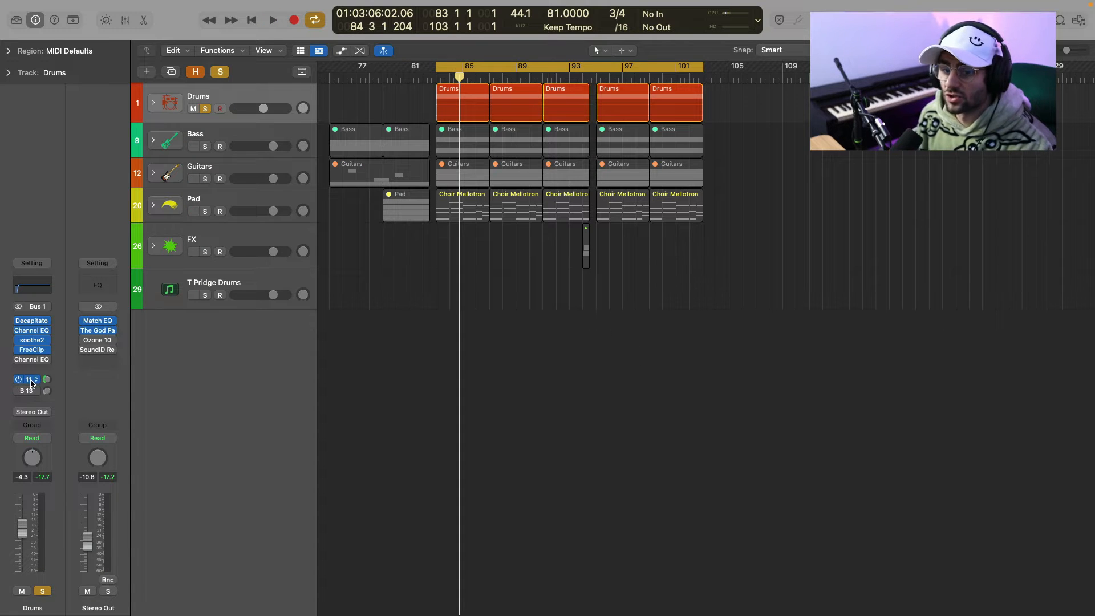
click(31, 381)
click(285, 390)
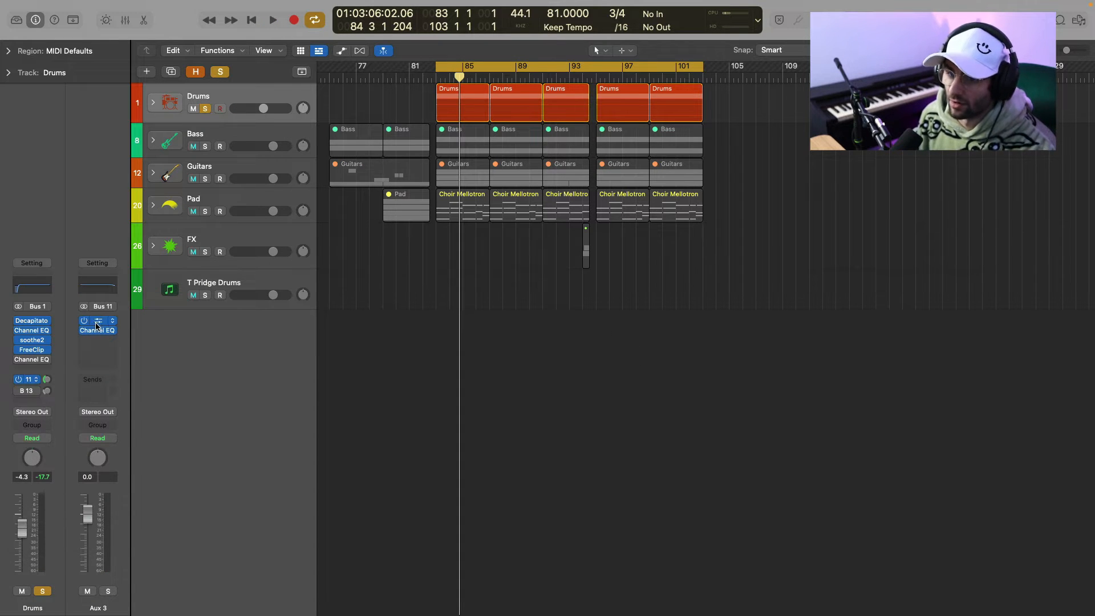
- Examine the Bus 11 aux's VerbSuite Classics preset, and place Channel EQ with a low cut ahead of the reverb
click(98, 323)
click(566, 204)
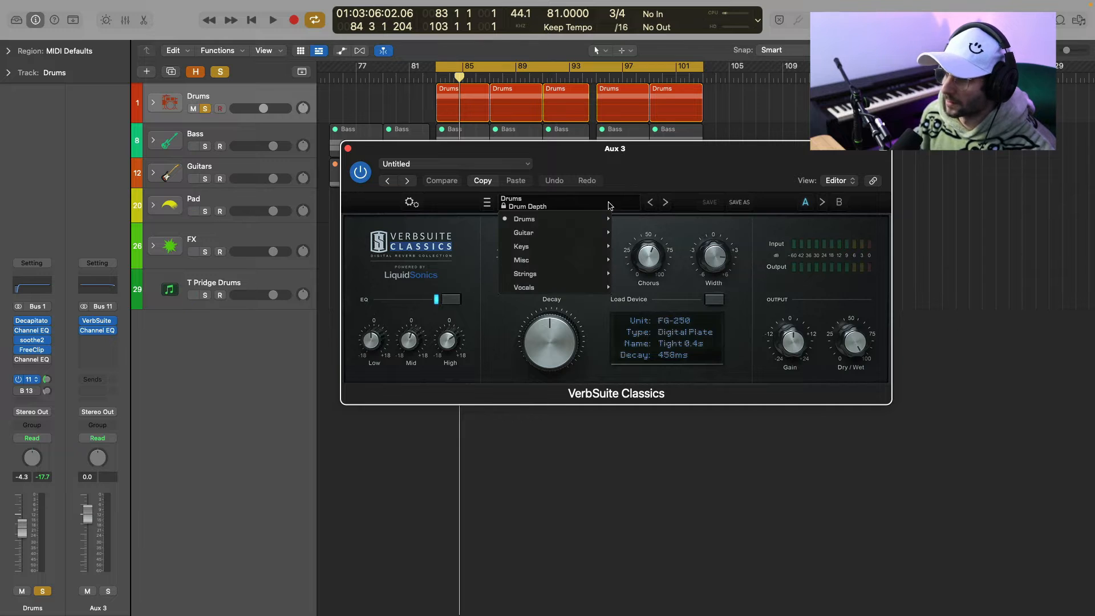
click(659, 158)
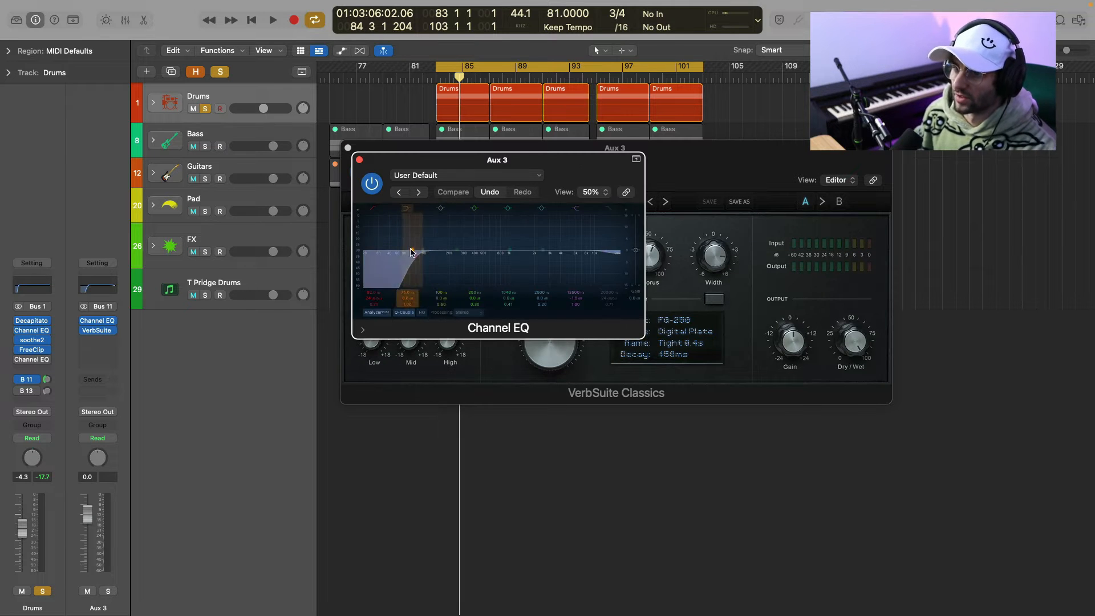
click(359, 161)
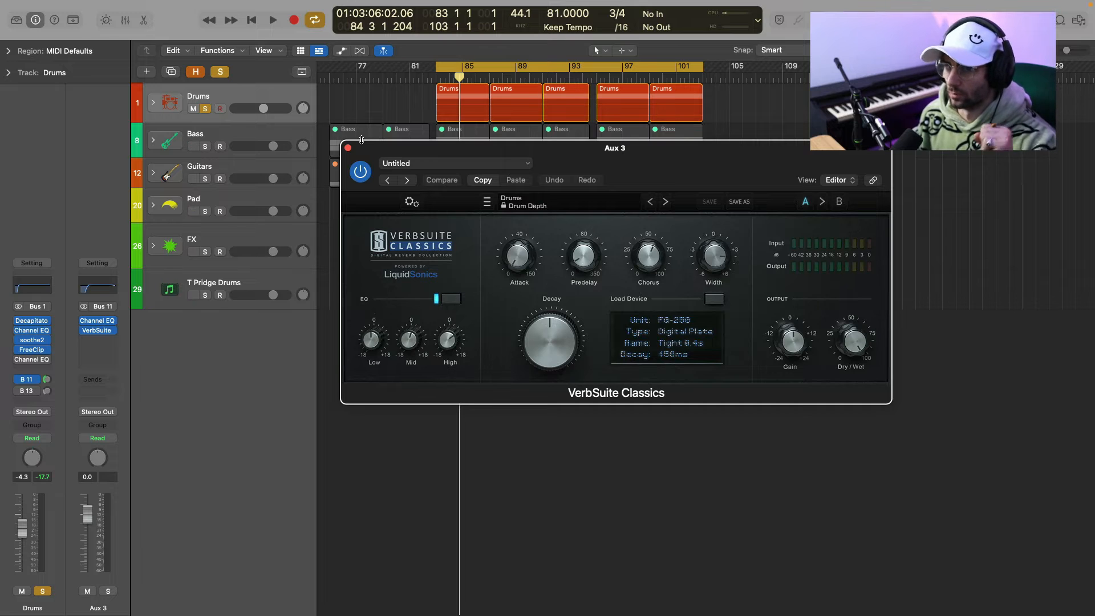
click(348, 148)
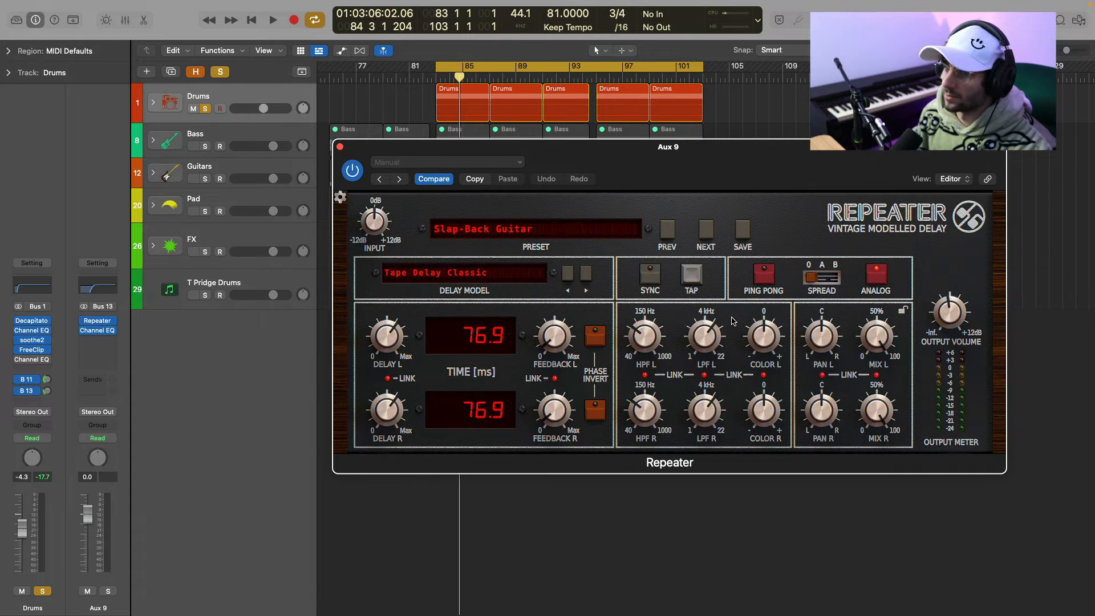
- Enable the Drums stack's Bus 13 send with its Repeater delay and audition the fully processed drums
click(340, 146)
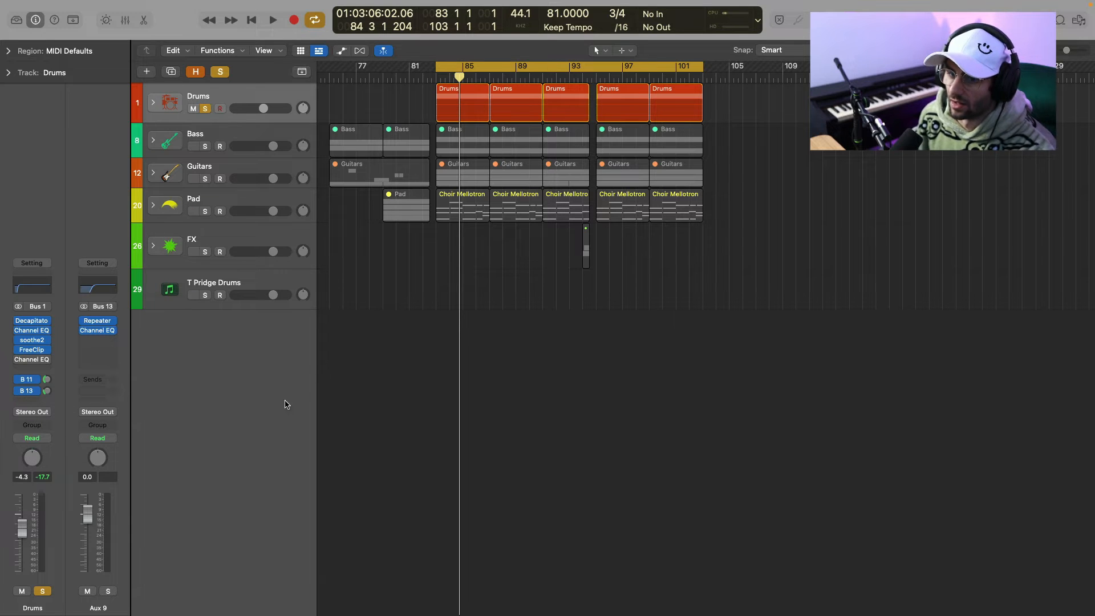
key(space)
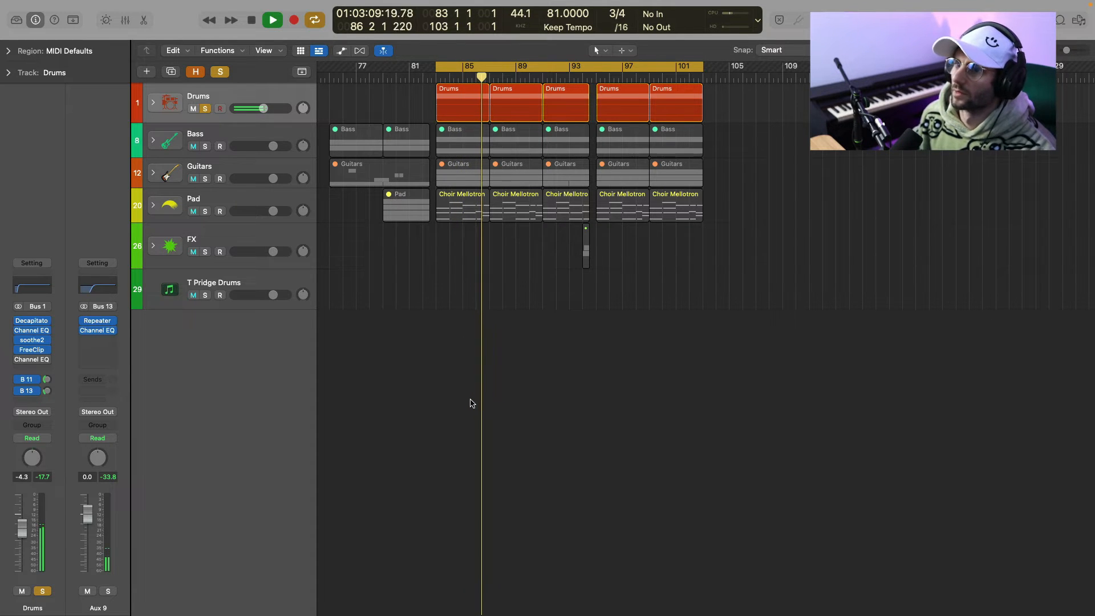
key(space)
- Expand the Bass stack, solo the first BA Reese 1 track, and mute the Drums, second BA Reese 1 and Bass tracks
click(169, 141)
key(s)
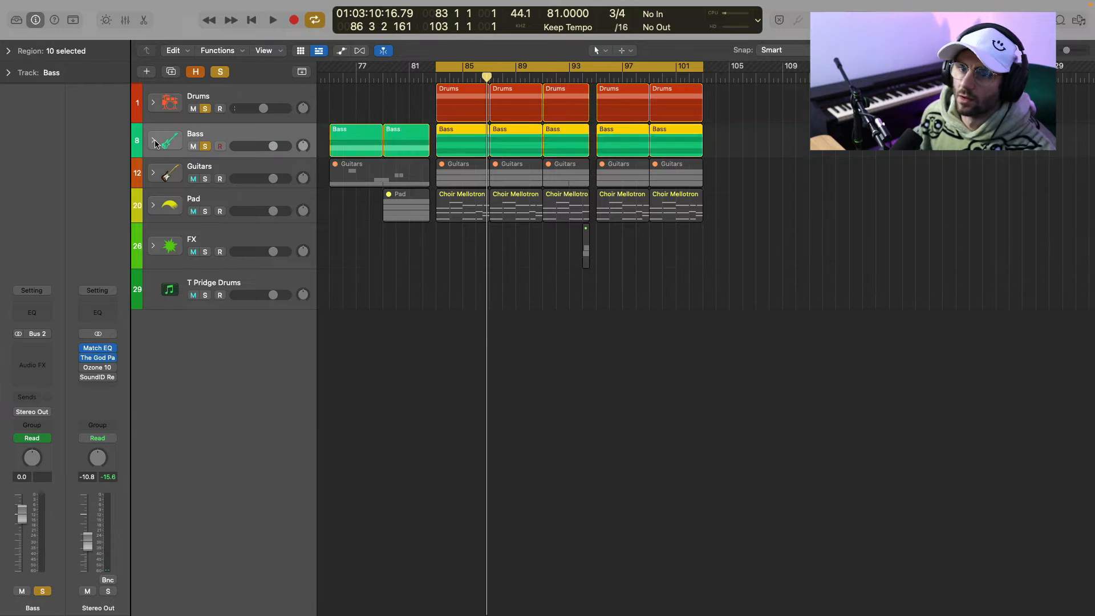
click(154, 141)
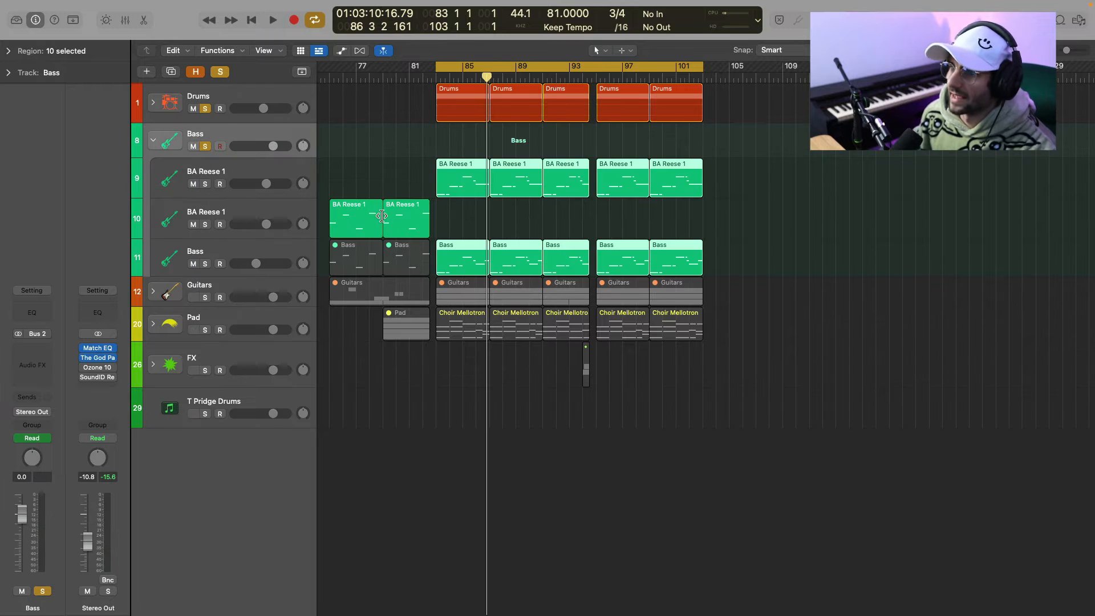
click(232, 172)
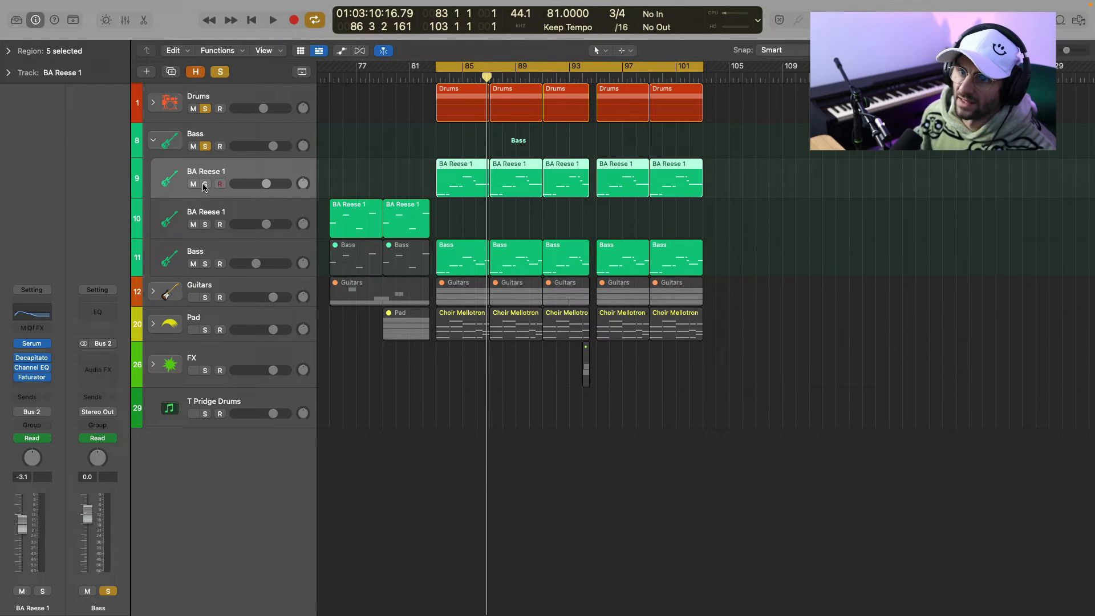
click(194, 224)
click(194, 263)
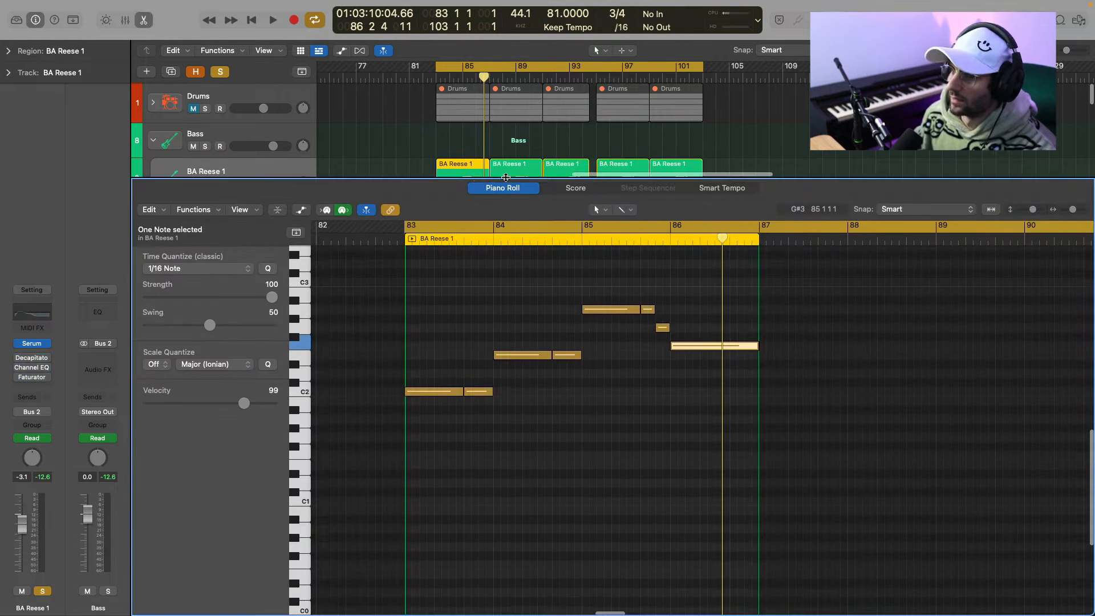
- Audition the soloed BA Reese 1 MIDI notes in the Piano Roll with cycle mode turned off
key(space)
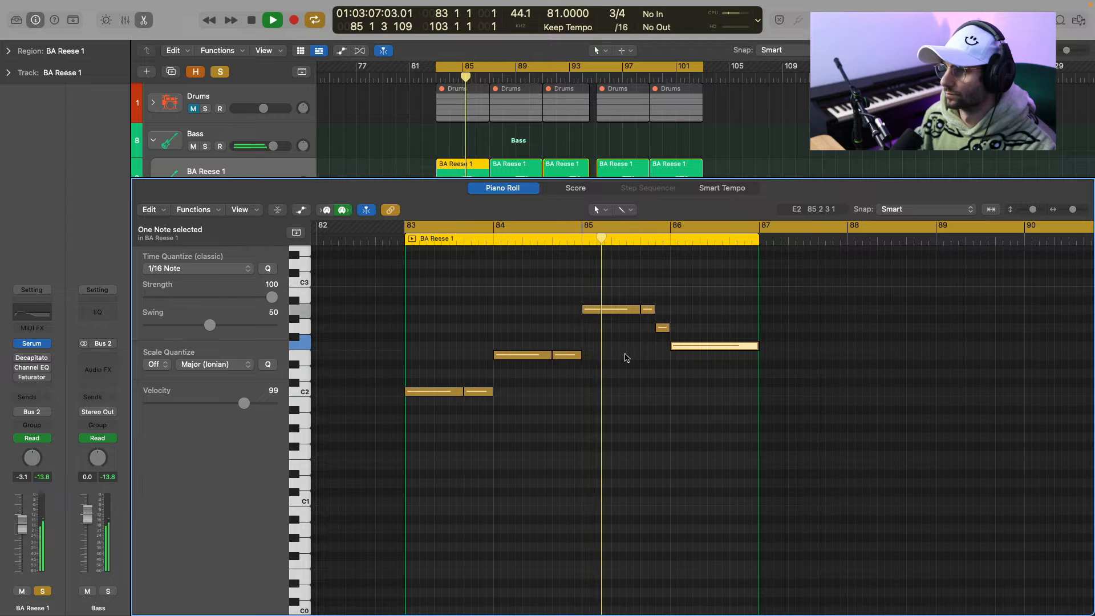
key(c)
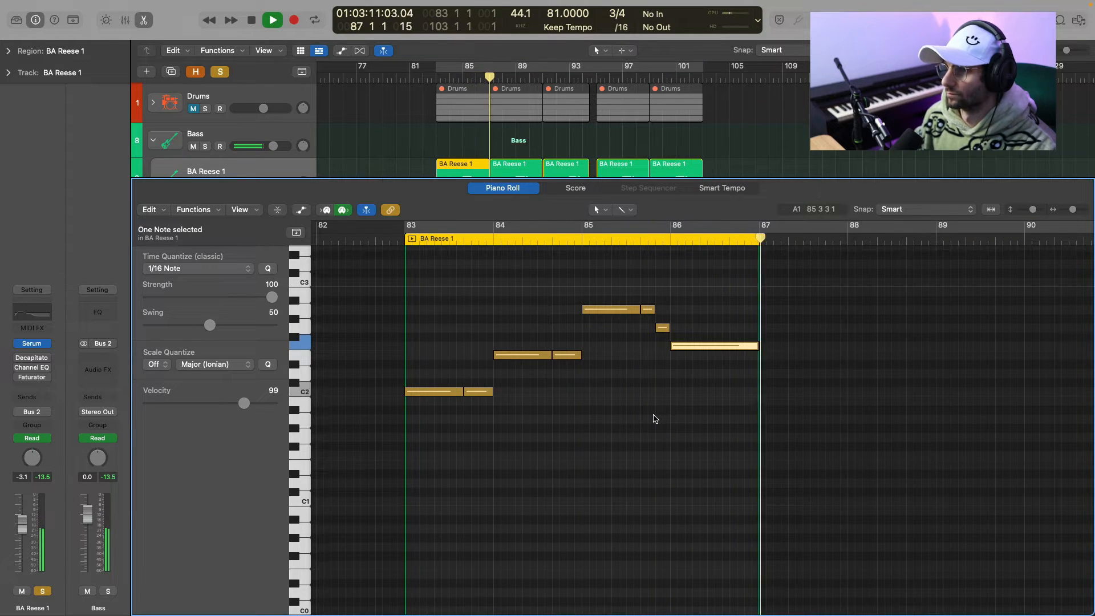
key(space)
click(144, 21)
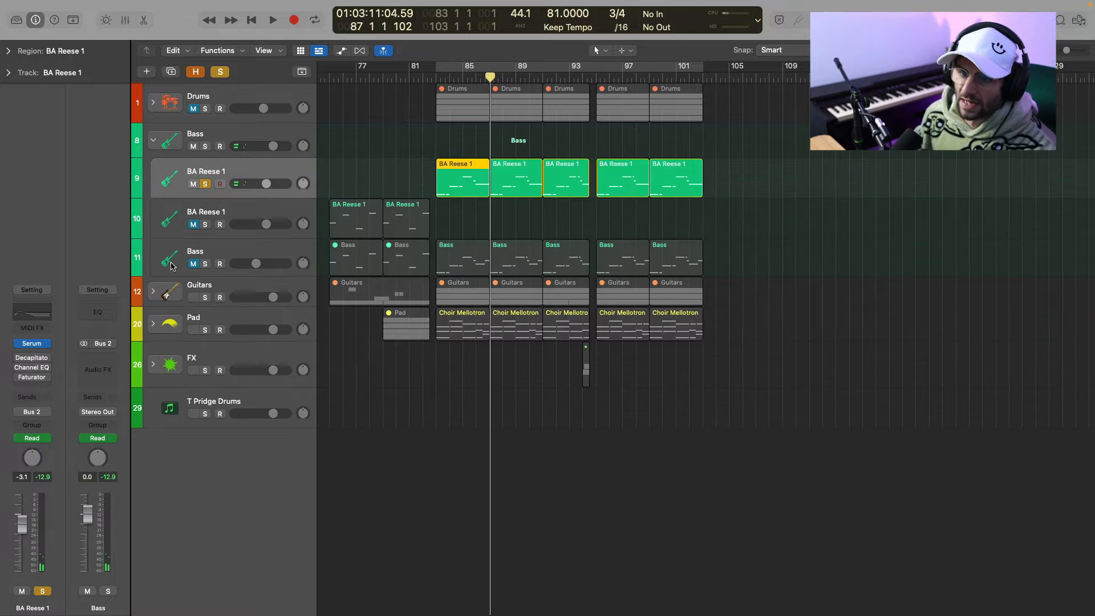
- Examine the BA Reese 1 patch in Serum, keeping the track's regions visible beside its window
click(31, 343)
drag(653, 99, 642, 91)
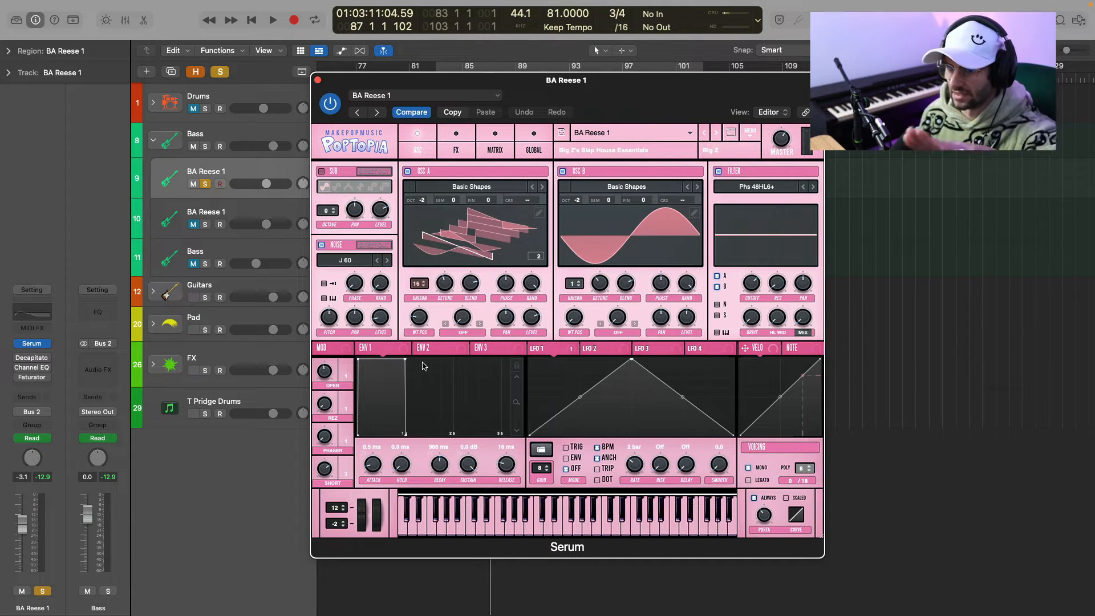
drag(324, 90, 517, 89)
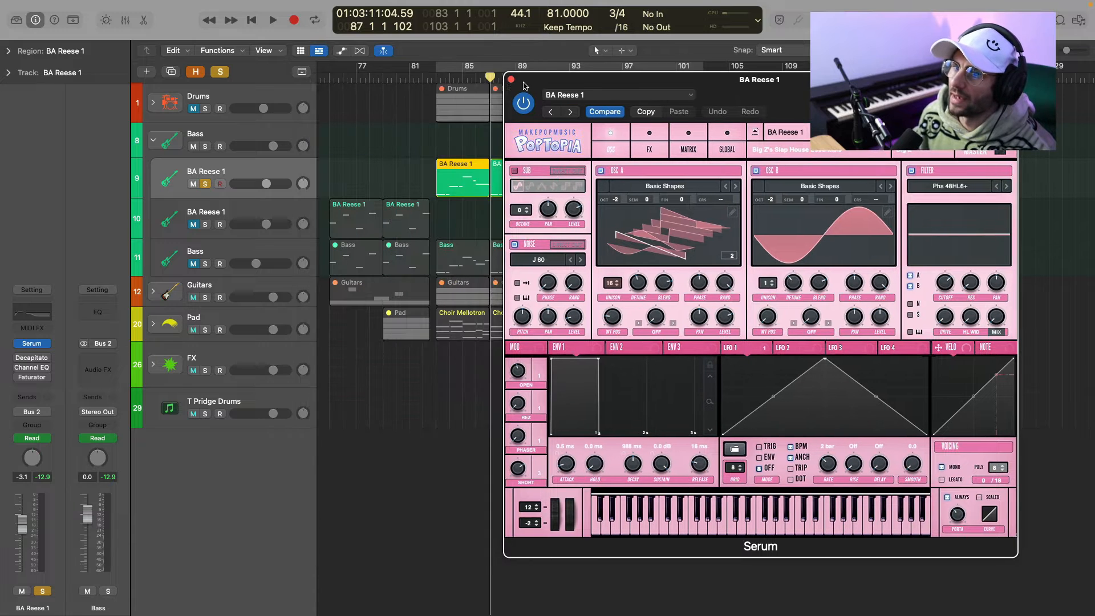
- Examine the pitch bend automation at the region ends on BA Reese 1 and audition it from bar 86
key(a)
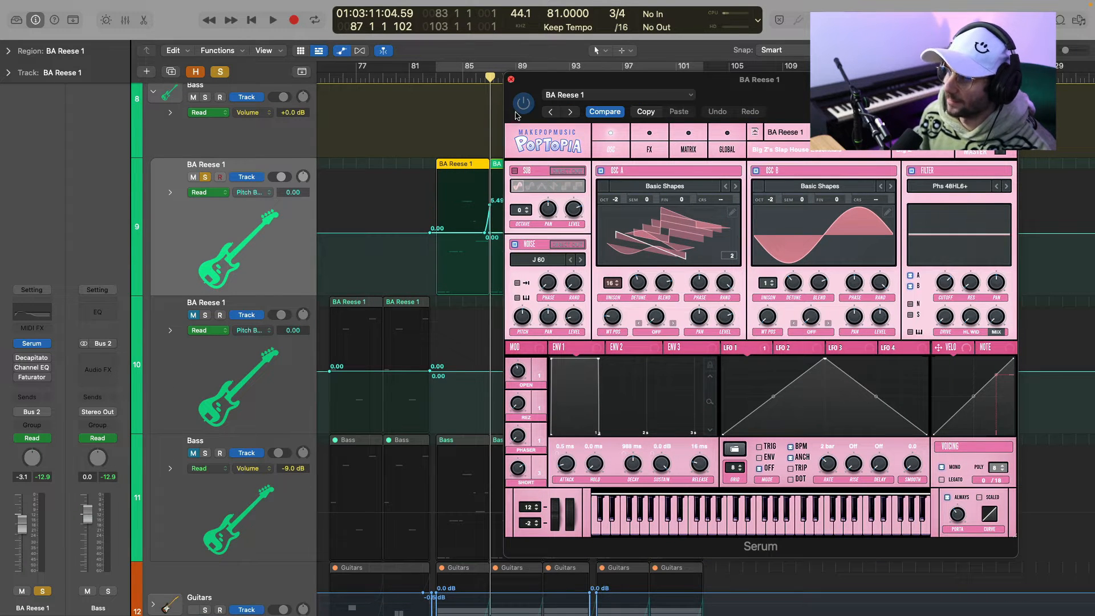
click(511, 80)
key(super+Right)
key(super+Right)
key(super+Right)
key(super+Right)
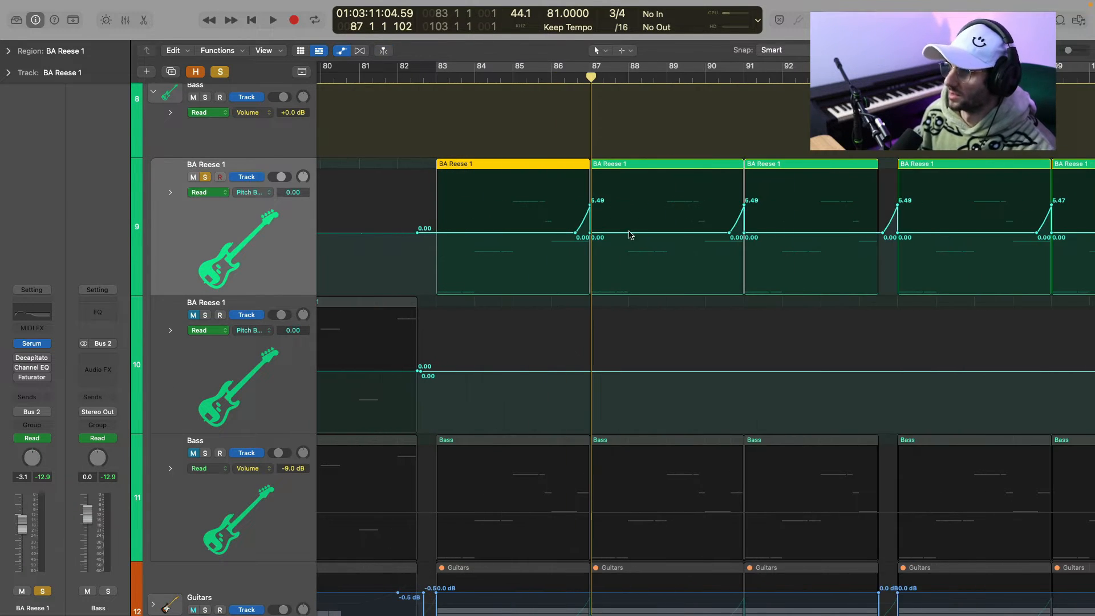
scroll(741, 219, right, 5)
scroll(562, 209, left, 3)
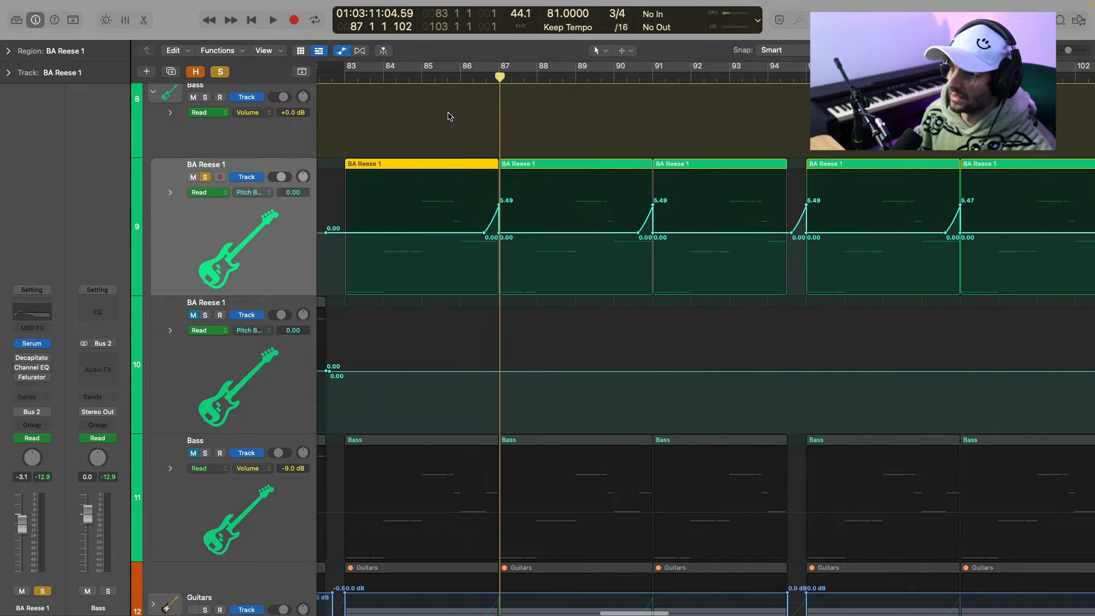
drag(485, 77, 457, 77)
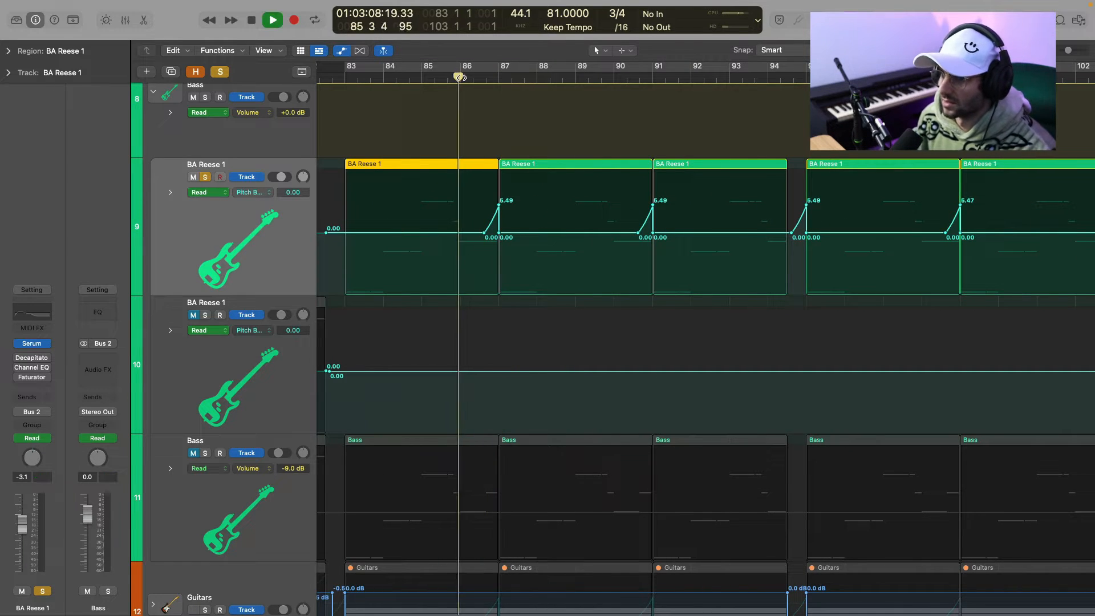
key(space)
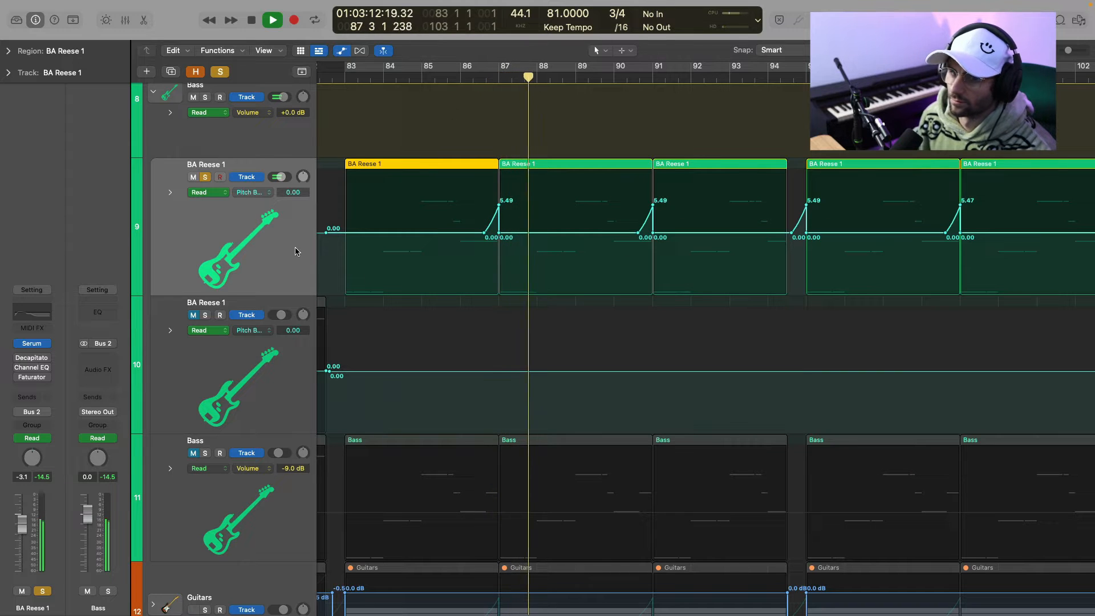
key(space)
key(a)
- Review the Serum patch again, and turn on and check Decapitator on BA Reese 1
key(v)
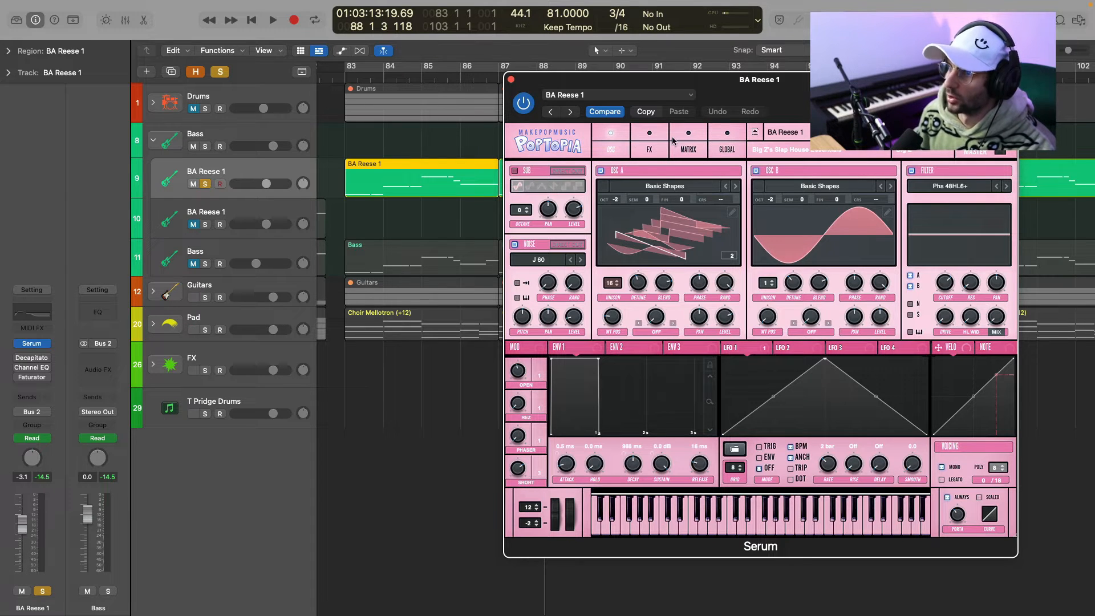
drag(824, 89, 684, 89)
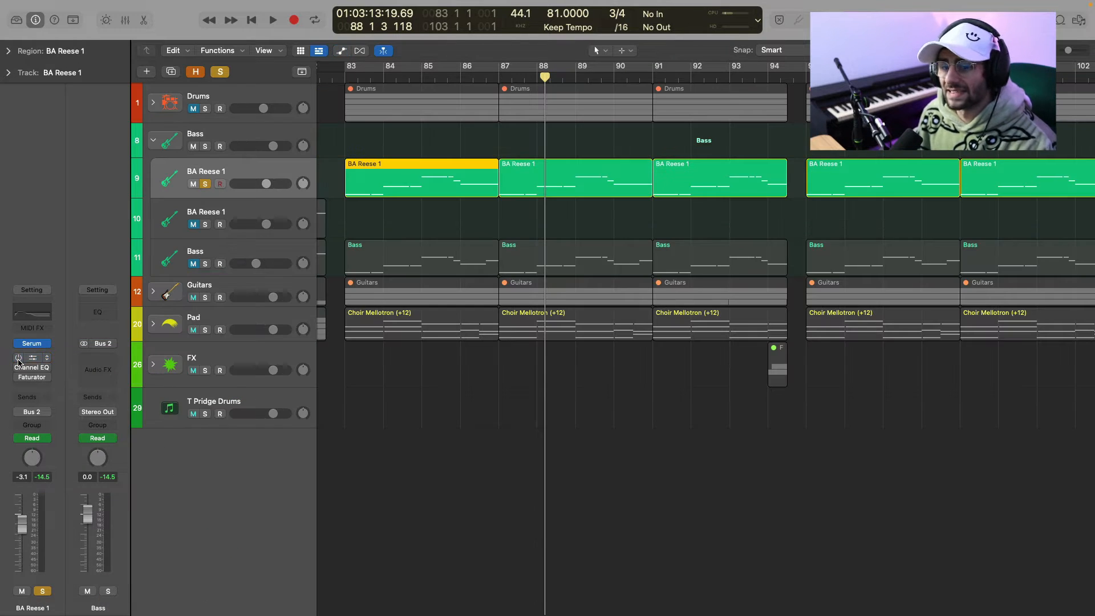
click(26, 359)
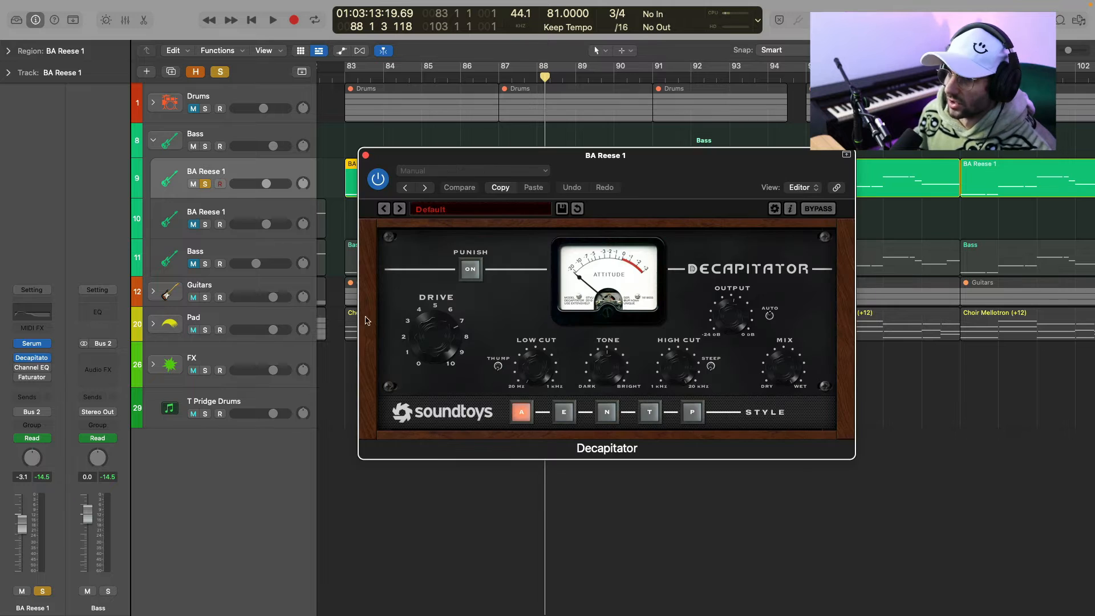
click(366, 155)
- Turn on Channel EQ and Faturator on BA Reese 1 and examine their settings
click(32, 367)
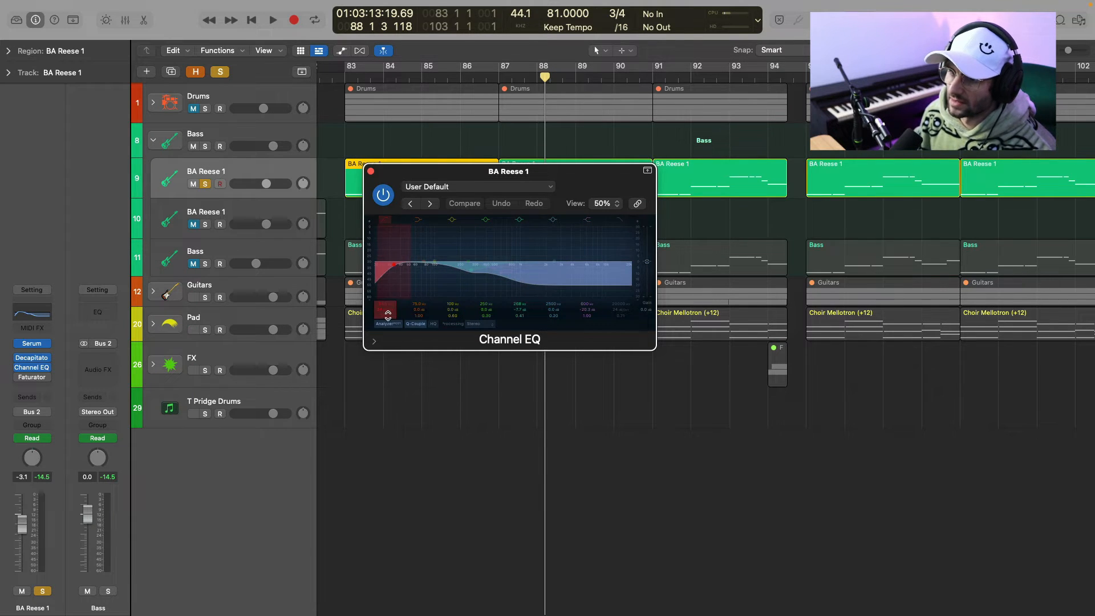
click(370, 171)
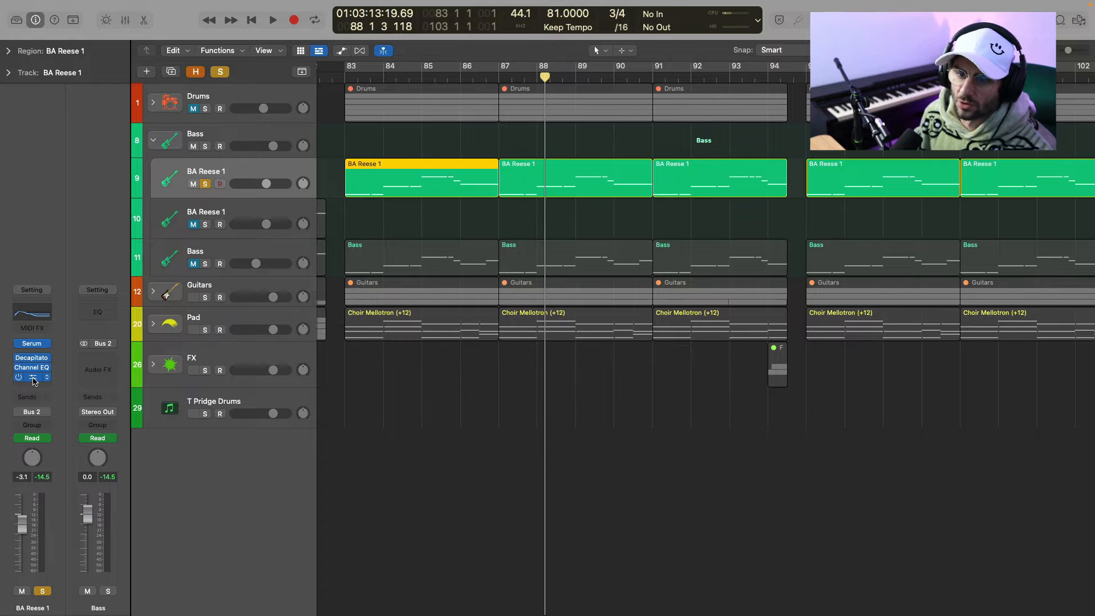
click(33, 378)
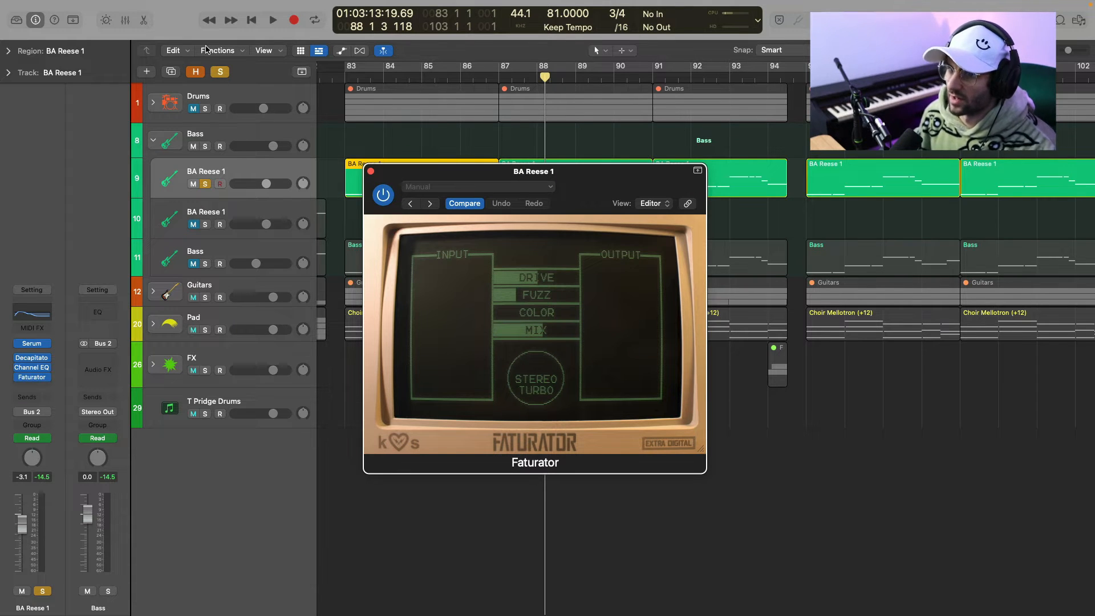
click(371, 171)
- Turn on cycle mode from bar 83 and audition BA Reese 1 with all its effects active
click(378, 64)
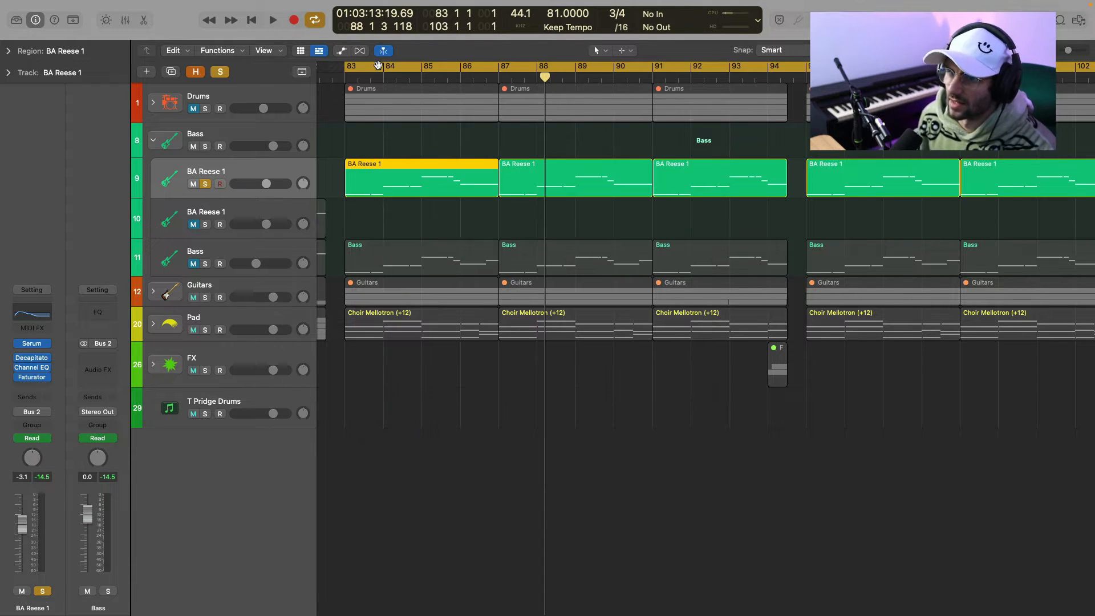
key(space)
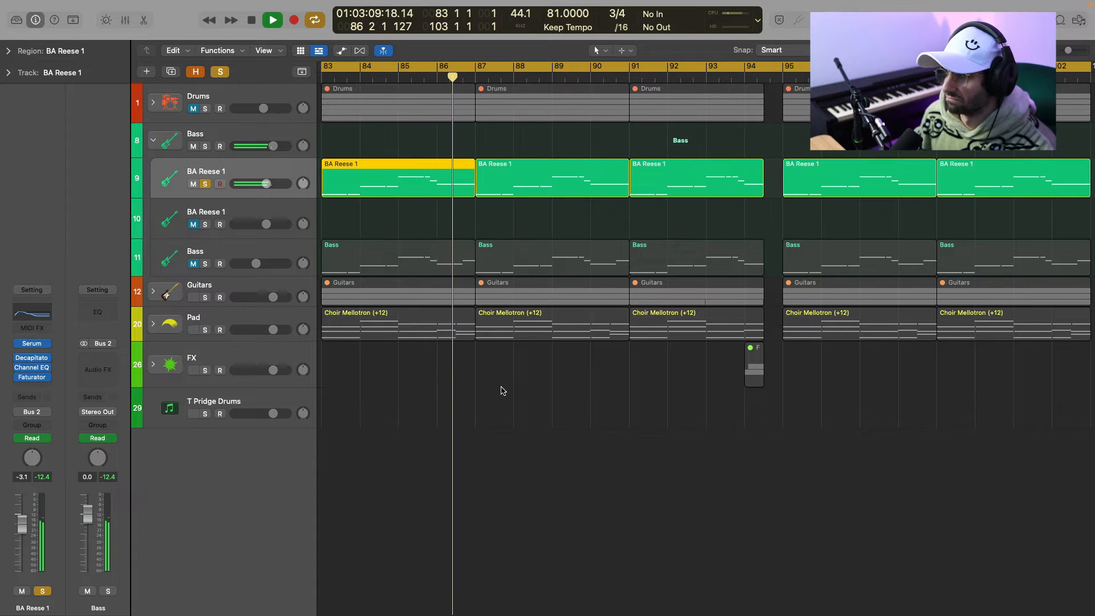
key(space)
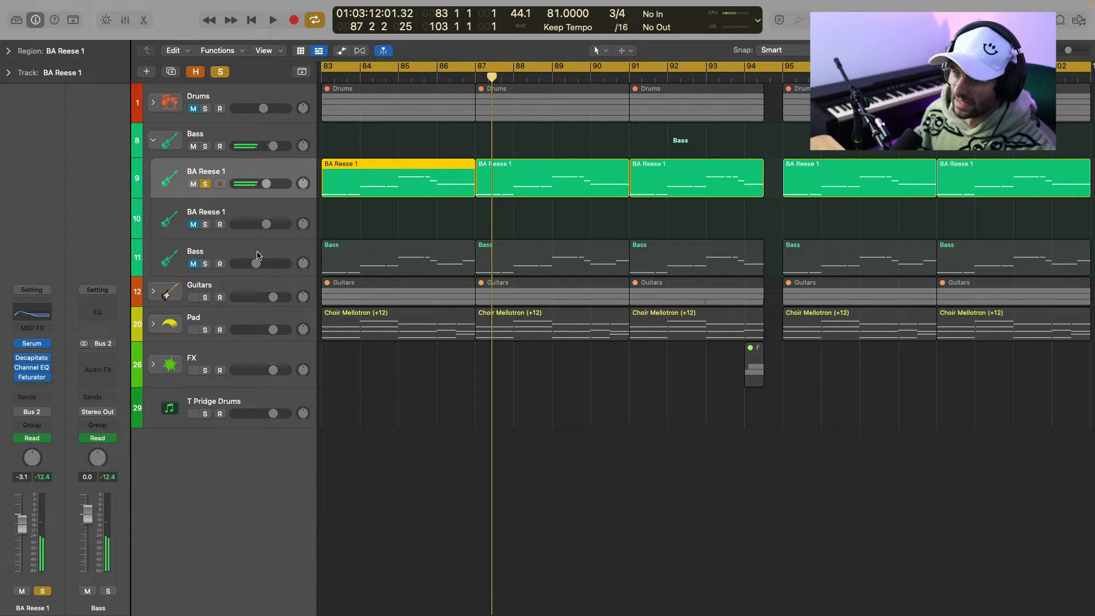
- Move the Bass track directly below the first BA Reese 1, solo it unmuted, and mute that BA Reese 1
drag(257, 254, 194, 190)
click(206, 223)
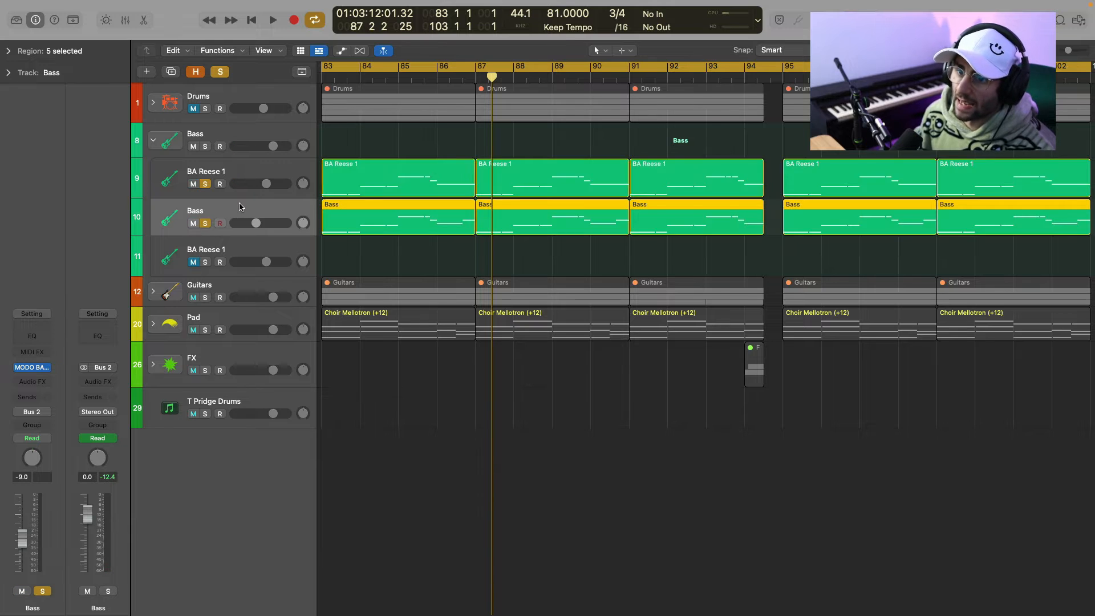
click(193, 184)
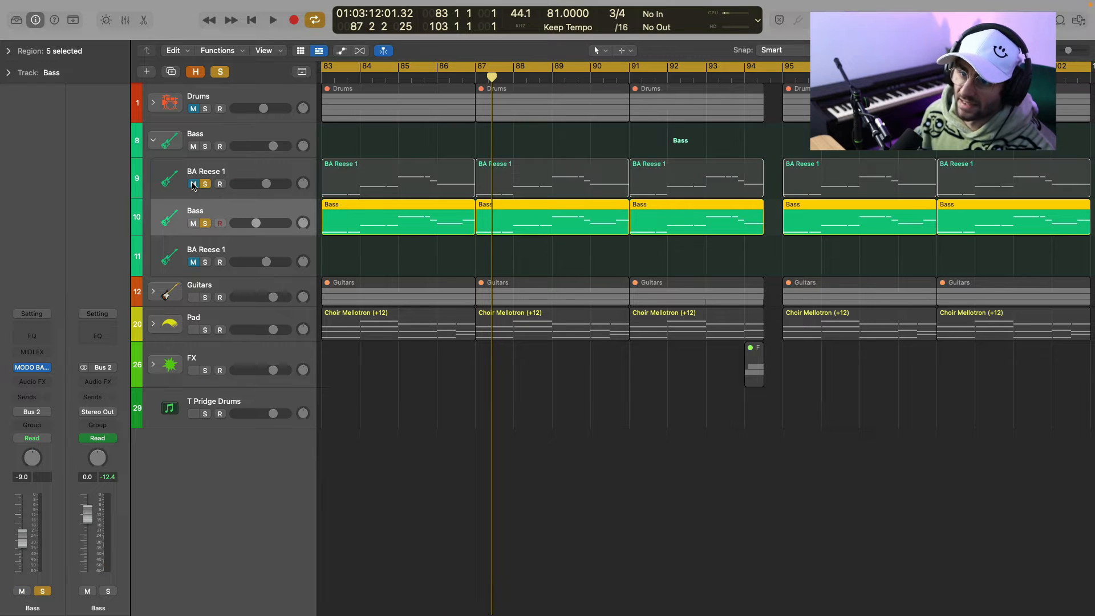
- Examine the model, play style and string settings of MODO BASS 2 on the Bass track
click(50, 366)
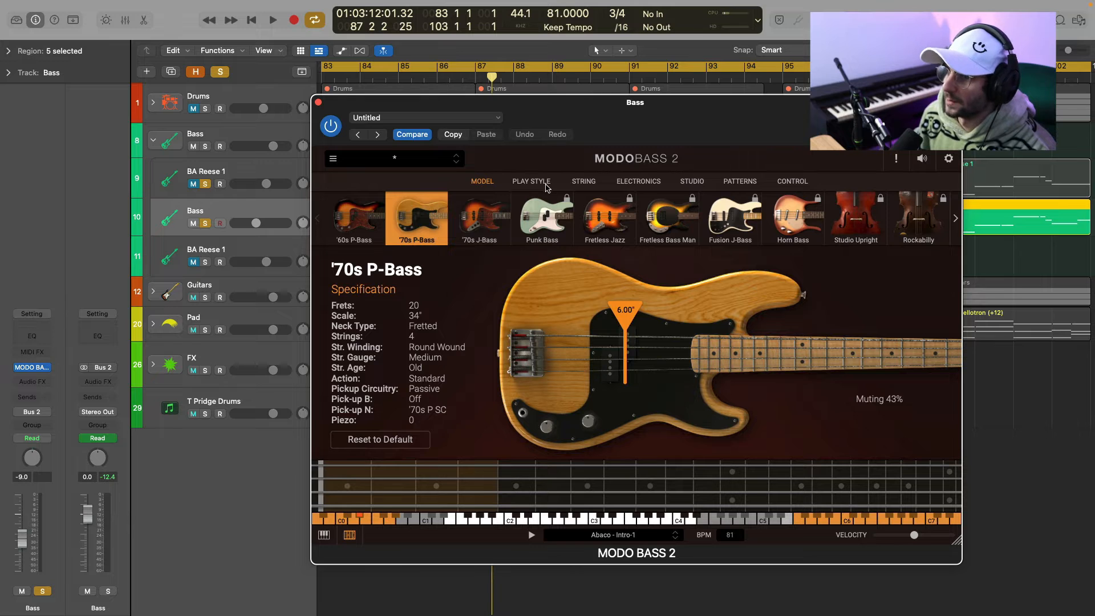
click(523, 176)
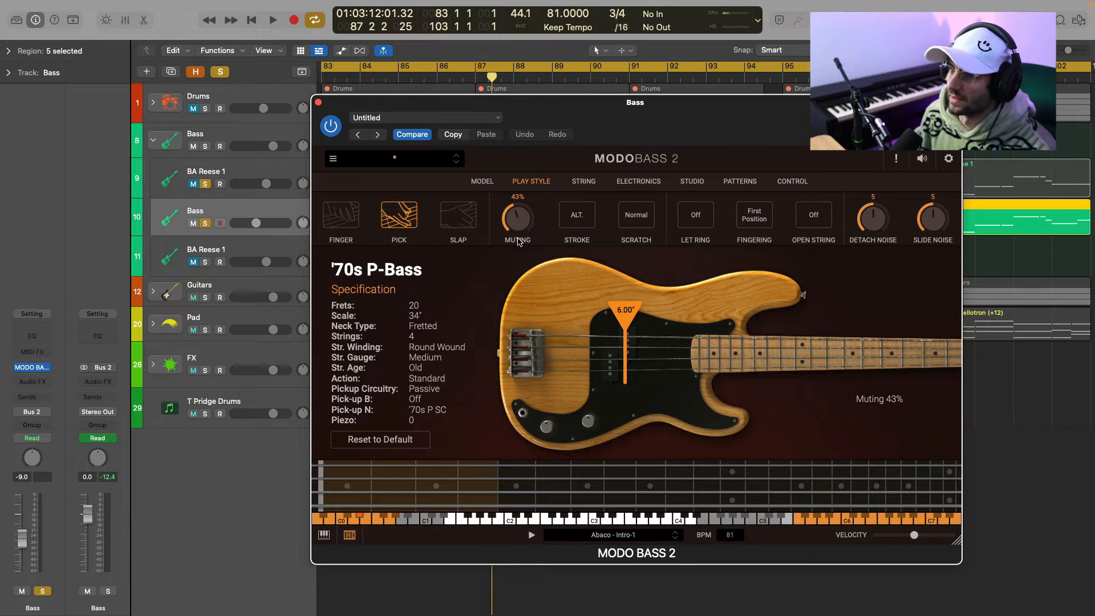
click(584, 179)
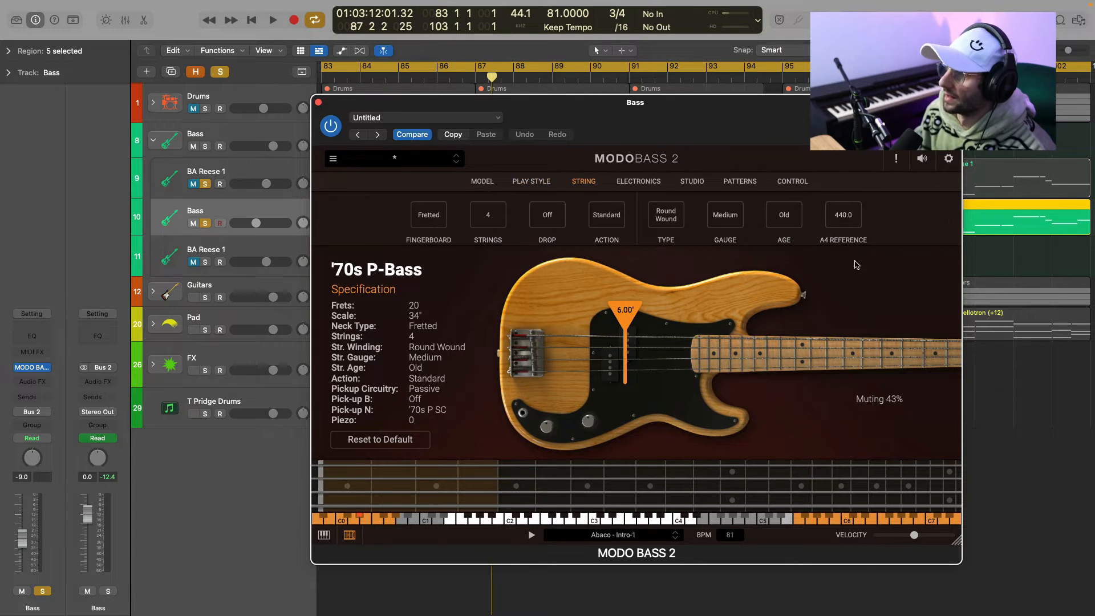
click(318, 103)
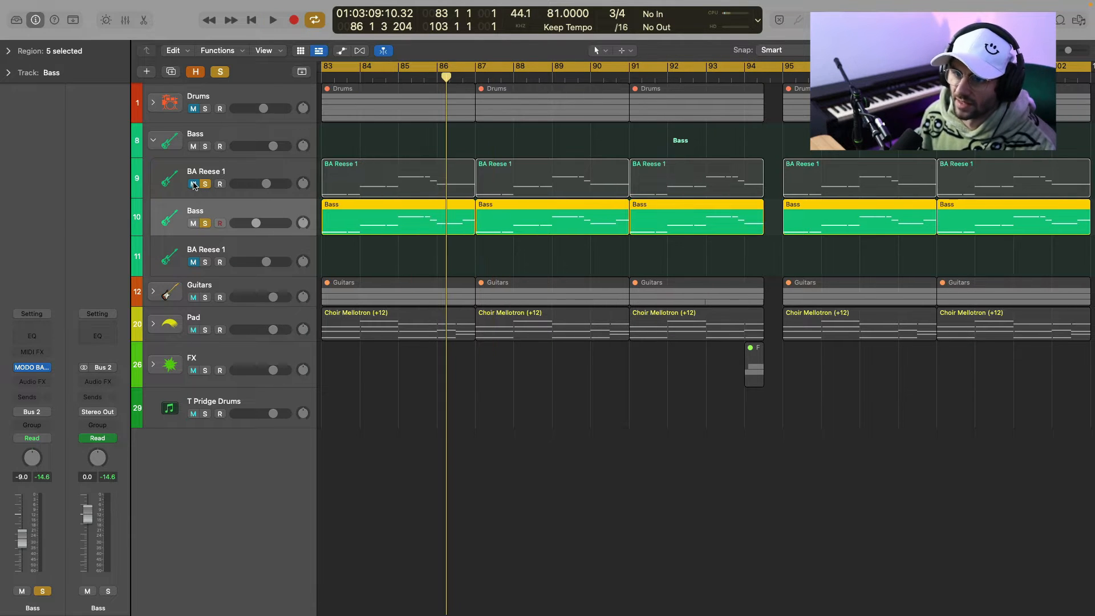
- Unmute the first BA Reese 1, audition it together with Bass, and collapse the Bass stack with all solos cleared
click(193, 184)
key(space)
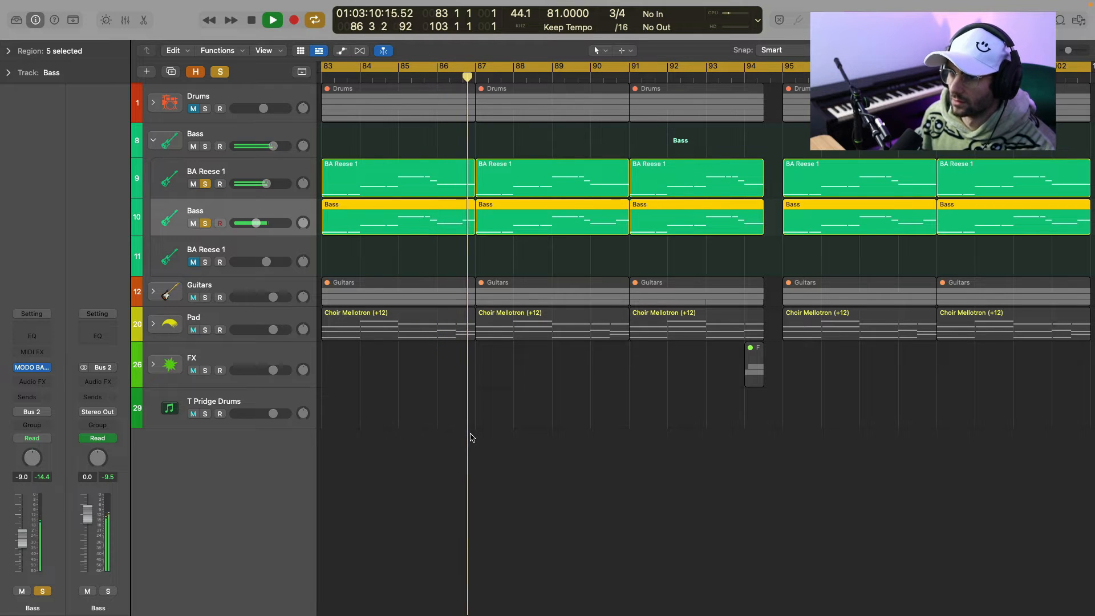
click(153, 140)
key(space)
click(219, 72)
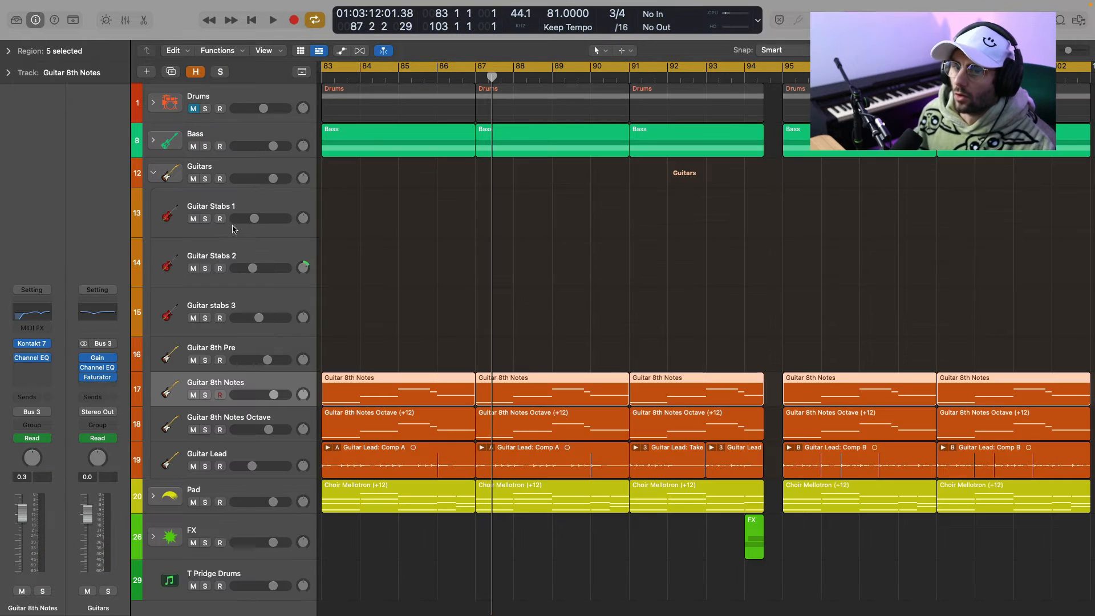
- Bypass Gain, Channel EQ and Faturator on the Guitars stack, and set the cycle range from bar 83 to bar 95
click(232, 166)
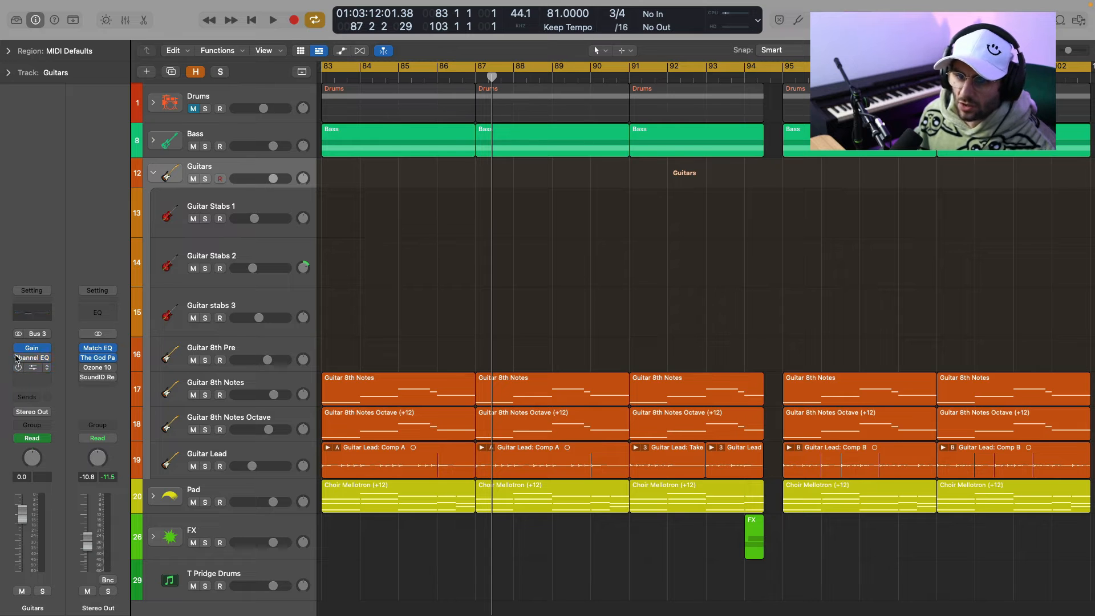
scroll(228, 411, down, 3)
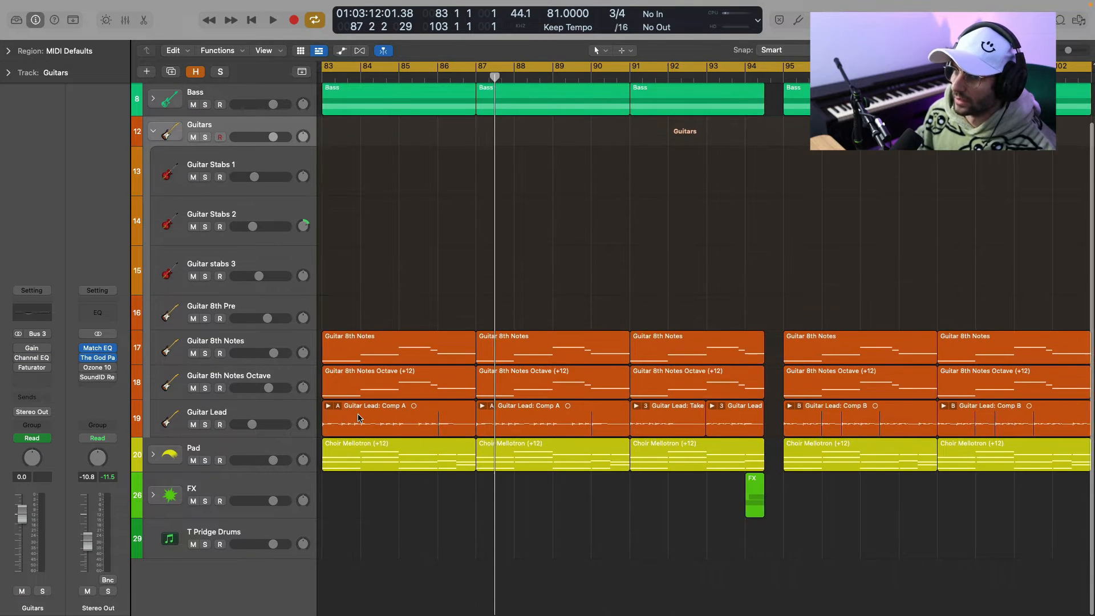
scroll(524, 81, left, 3)
click(436, 69)
drag(421, 70, 884, 70)
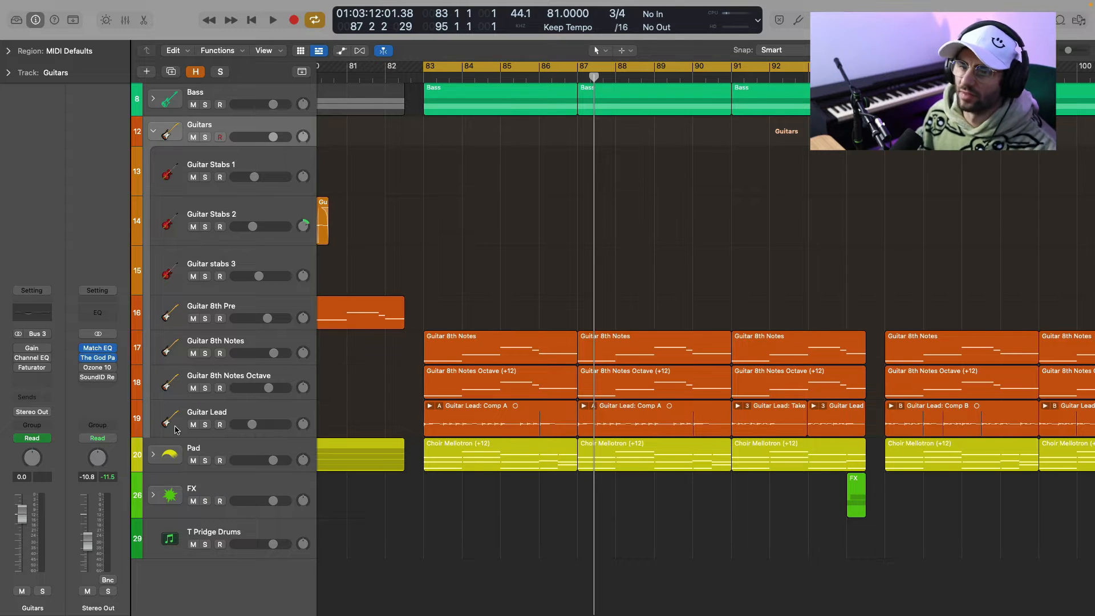
- Solo Guitar 8th Notes, bypass its Channel EQ, and examine the Electric Mint patterns and sound preset in Kontakt 7
click(216, 337)
click(206, 354)
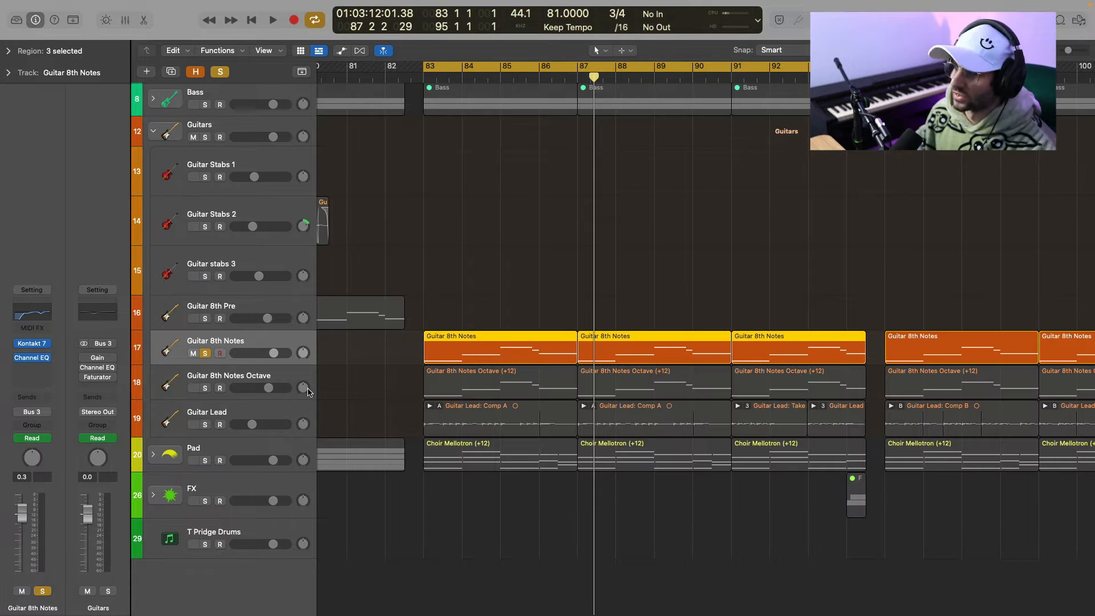
click(32, 346)
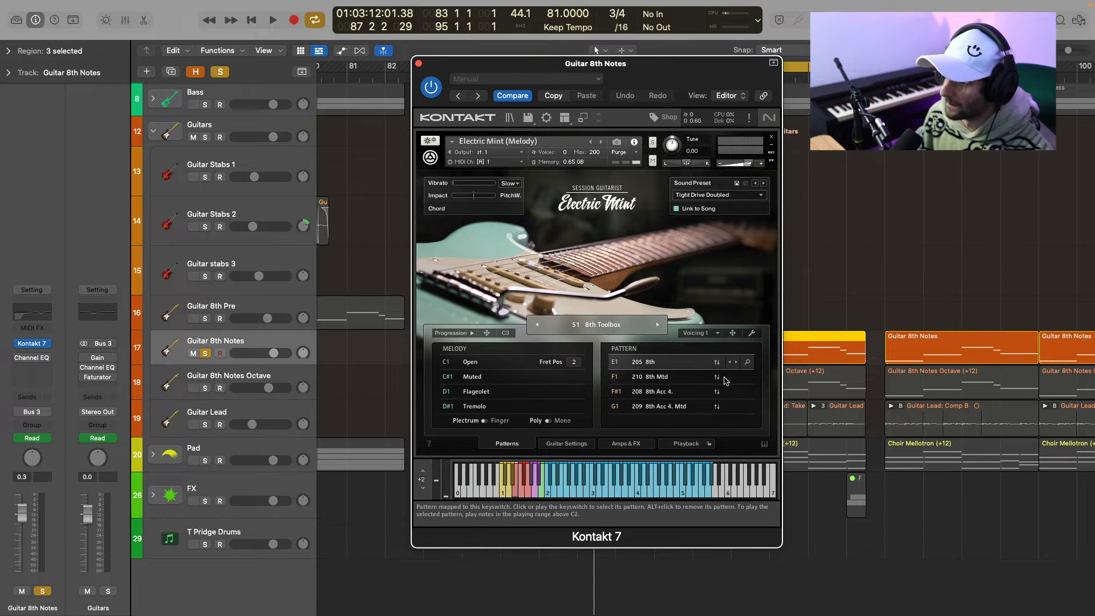
click(719, 195)
click(600, 246)
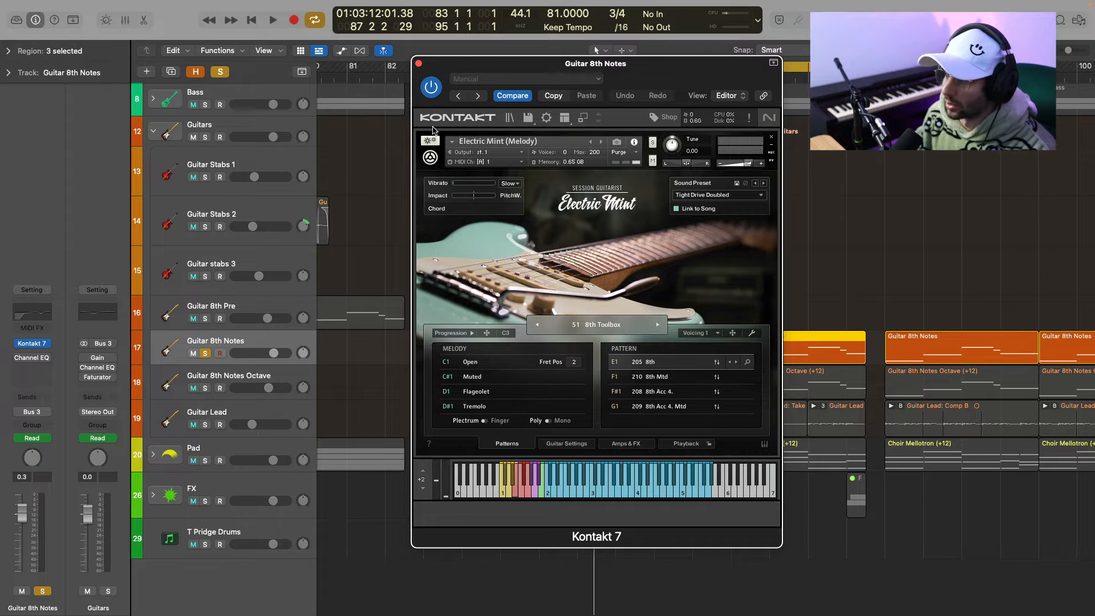
click(419, 65)
- Audition Guitar 8th Notes on its own and check Electric Mint's pickup and doubling settings
key(space)
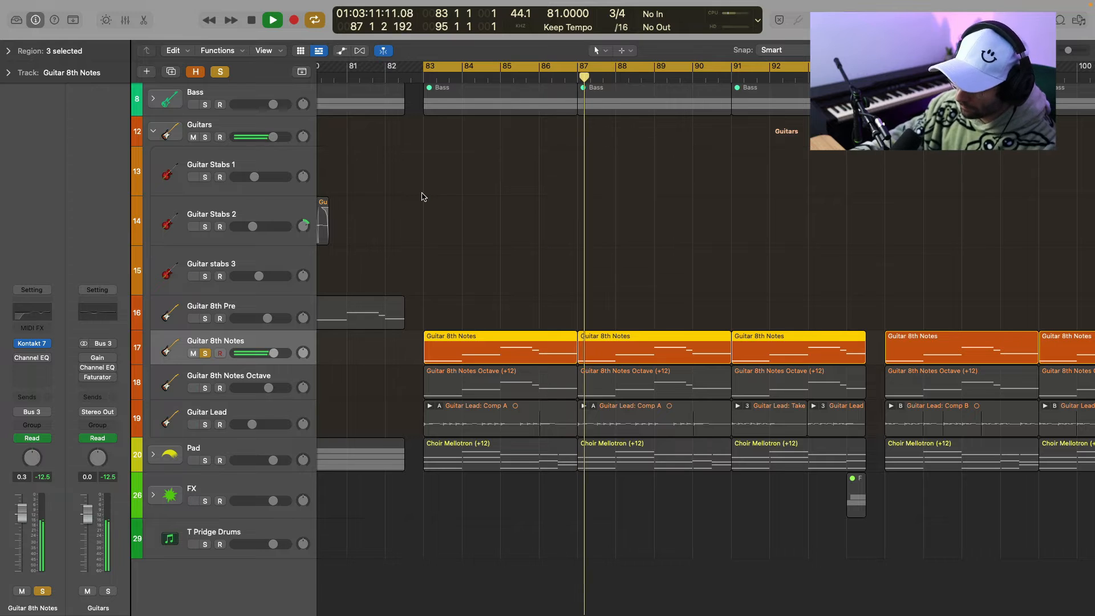
key(space)
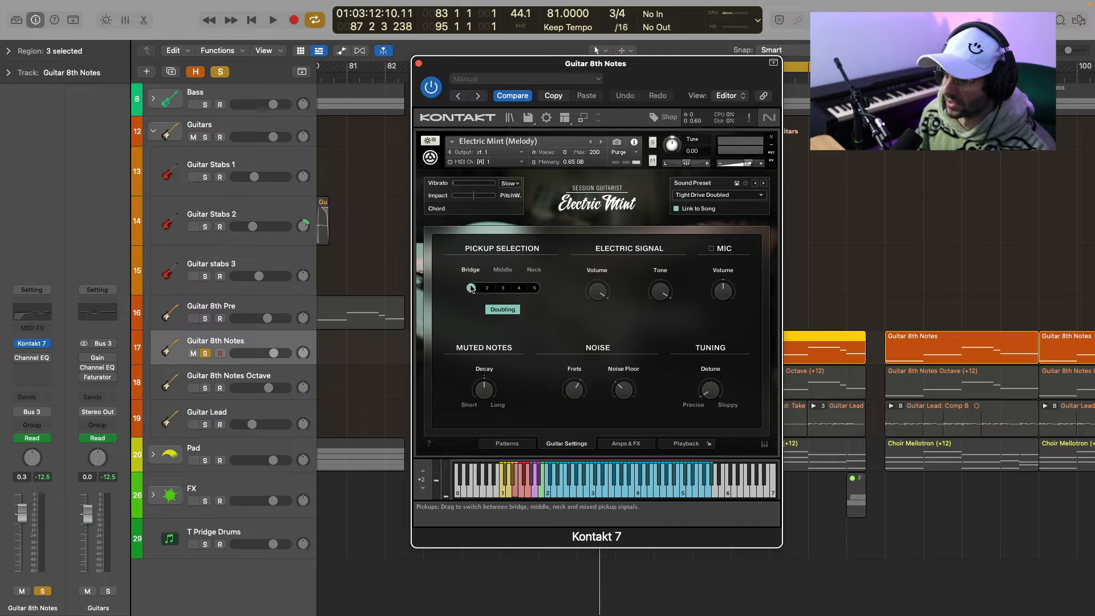
click(419, 64)
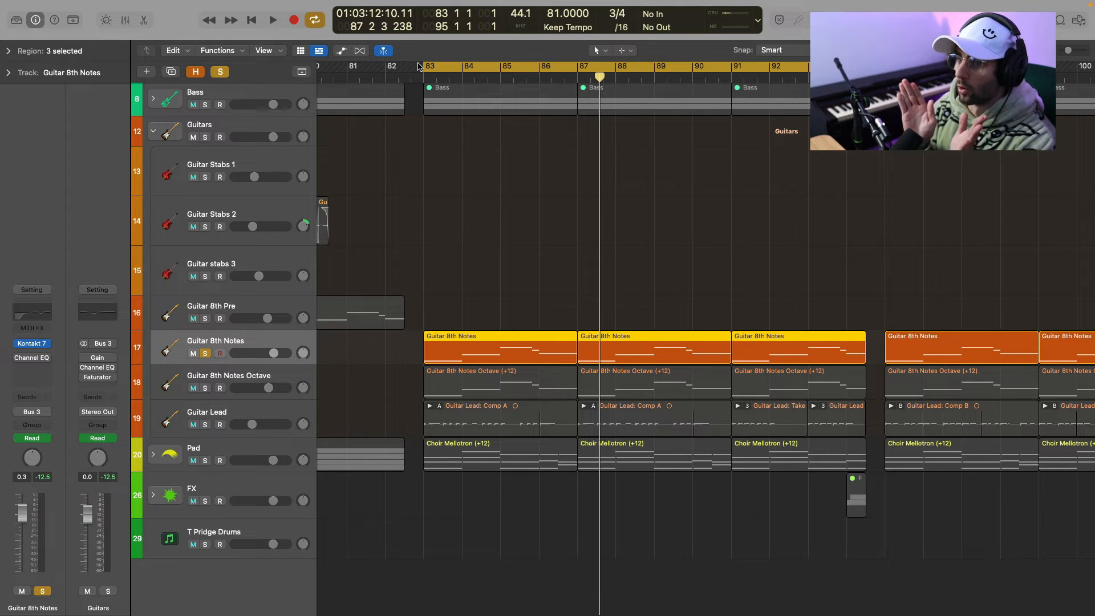
- Solo Guitar 8th Notes Octave with Guitar 8th Notes muted, and audition it with Channel EQ and Wider bypassed
click(237, 381)
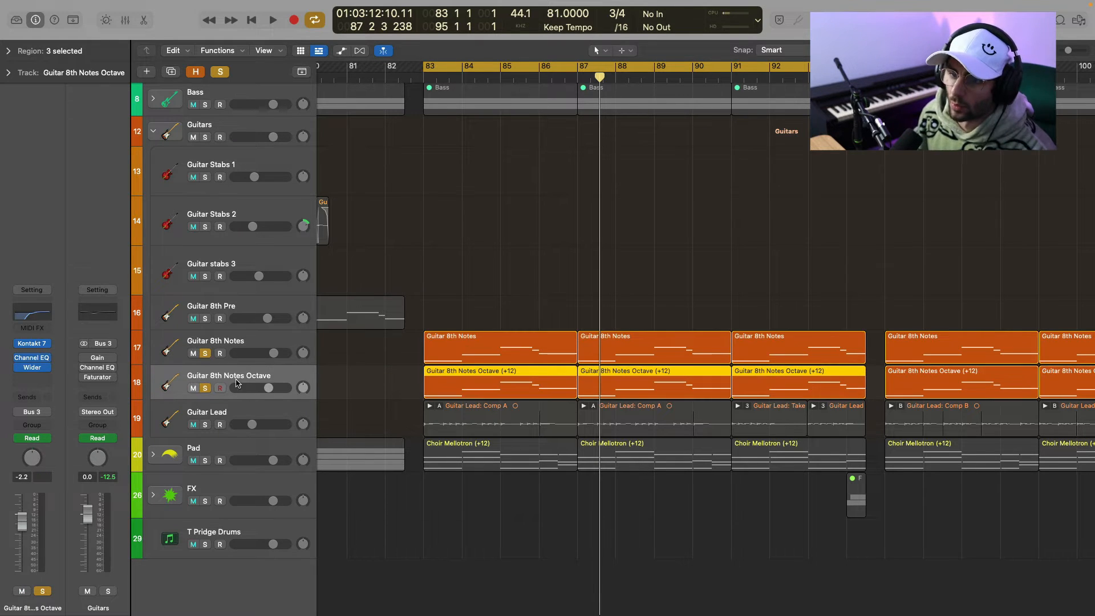
click(32, 344)
click(405, 52)
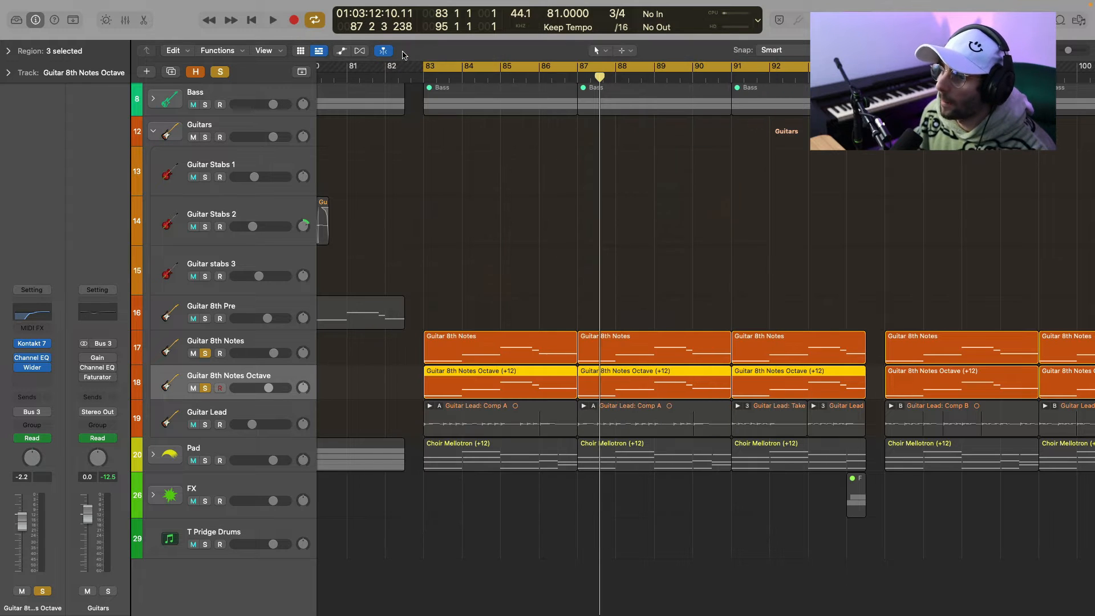
key(space)
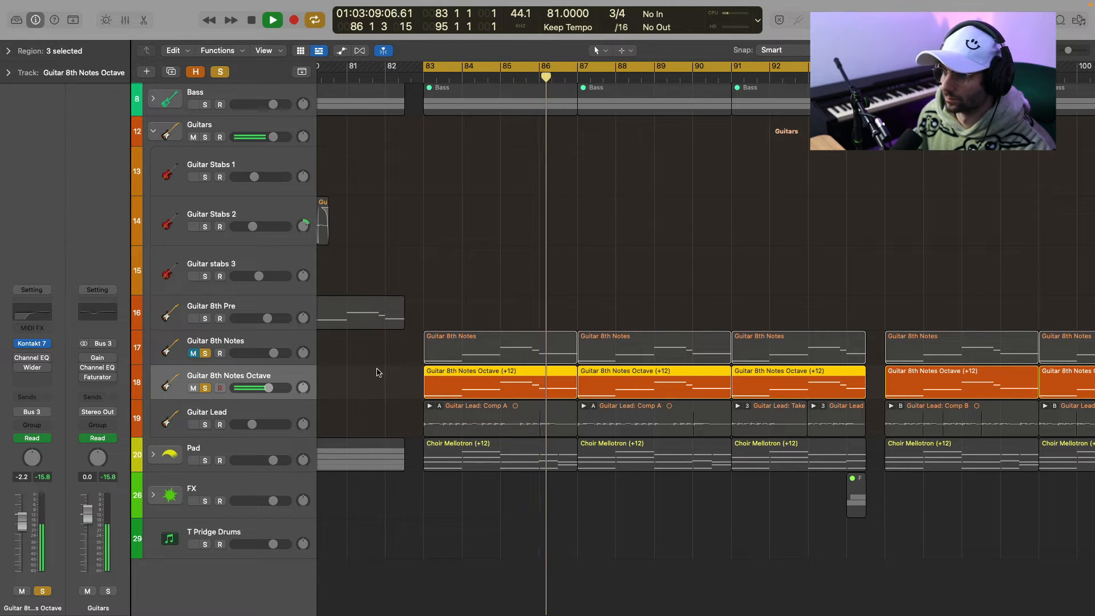
key(space)
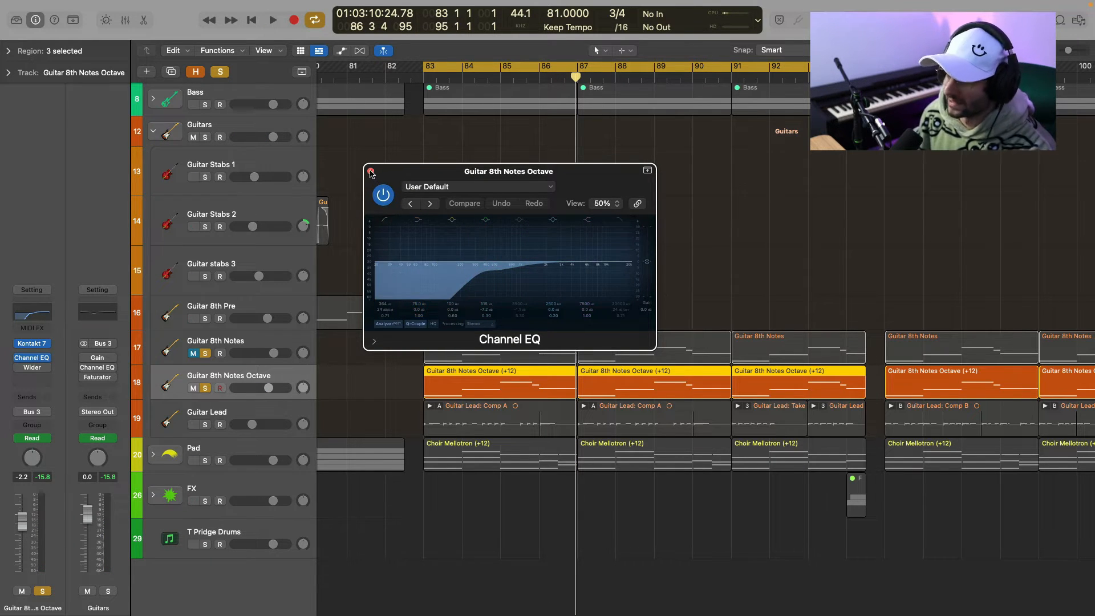
- Turn on Channel EQ and Wider on Guitar 8th Notes Octave and examine their settings
click(370, 172)
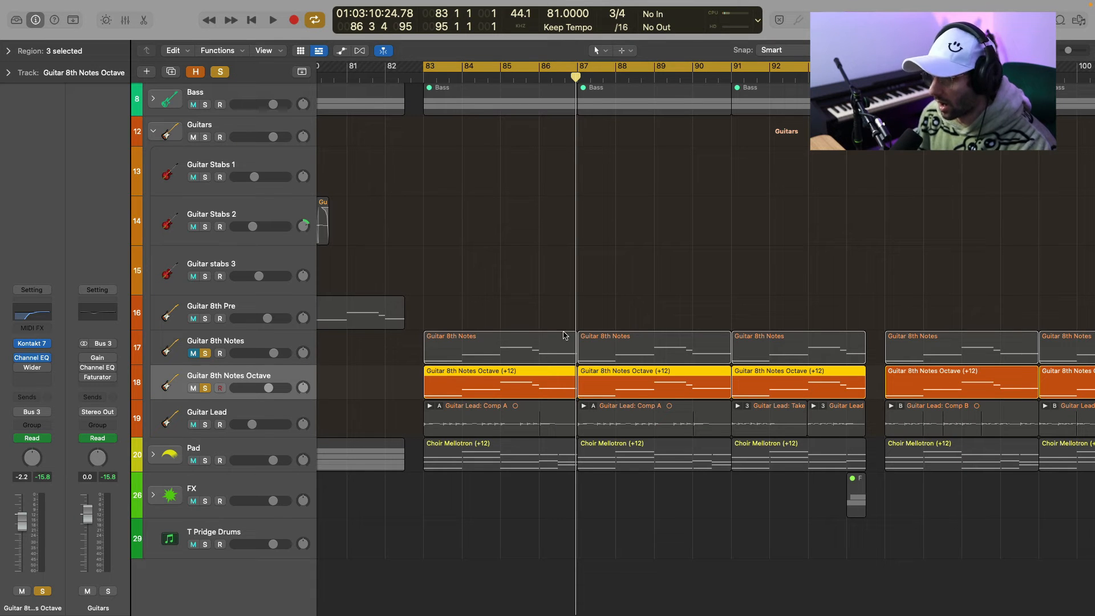
click(32, 367)
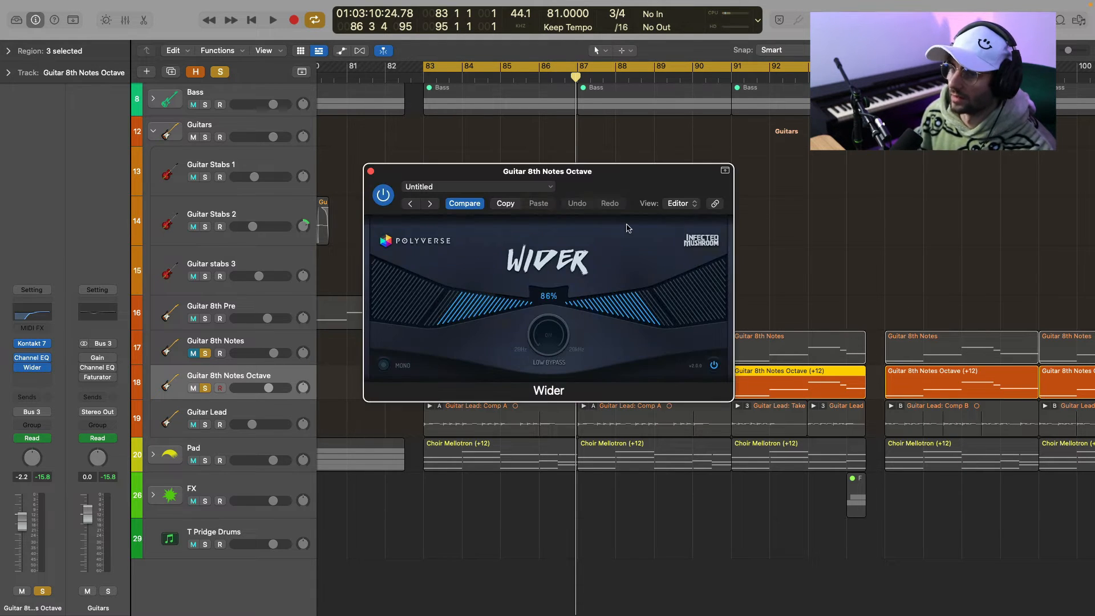
drag(632, 175, 702, 175)
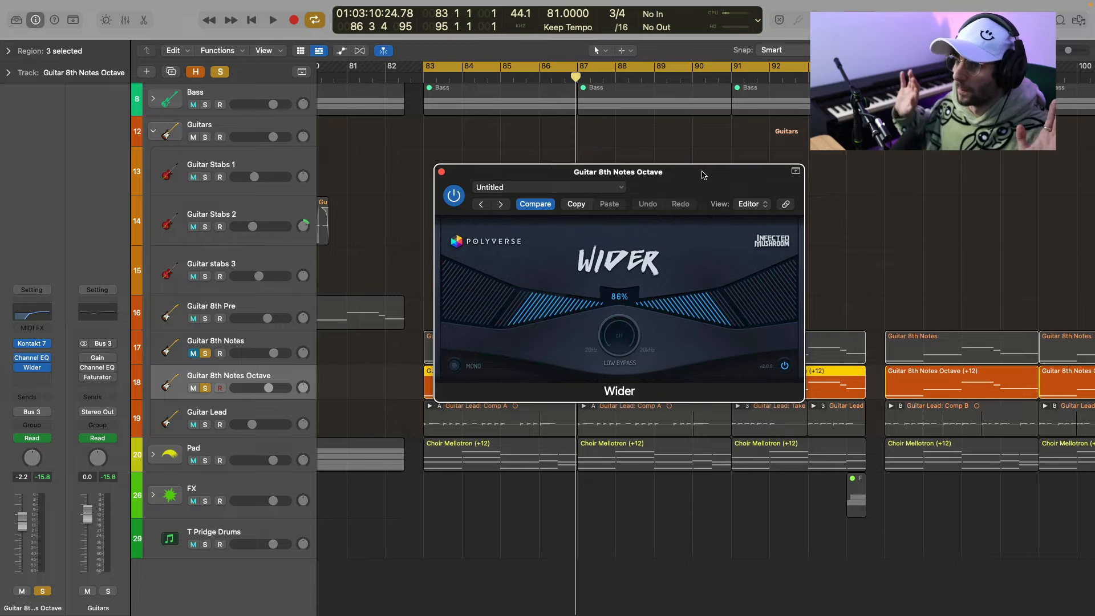
click(441, 172)
- Unmute Guitar 8th Notes and audition it together with Guitar 8th Notes Octave
click(193, 354)
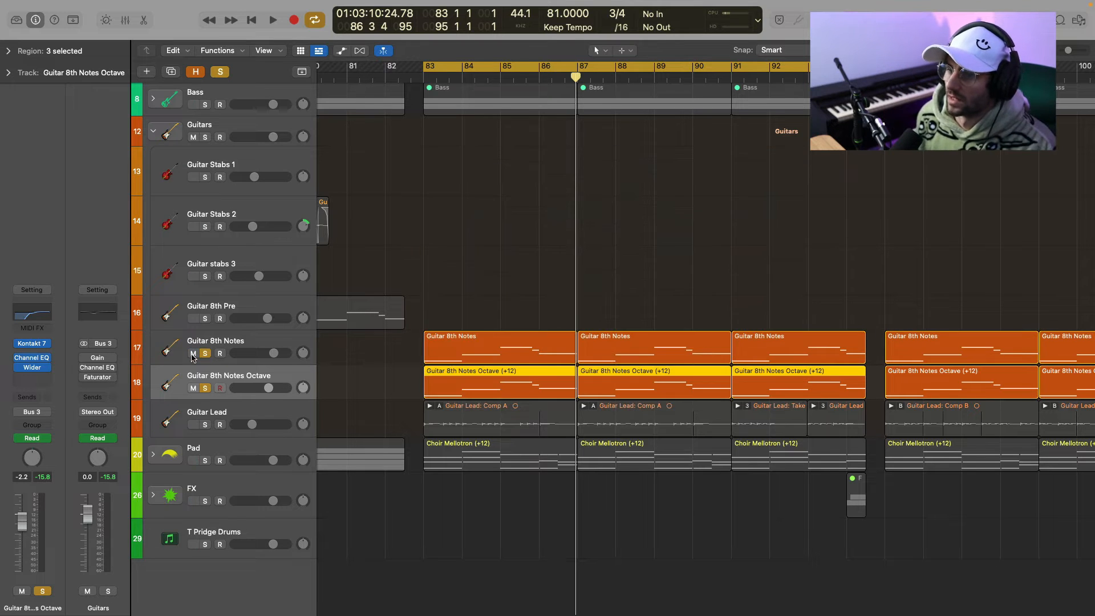
key(space)
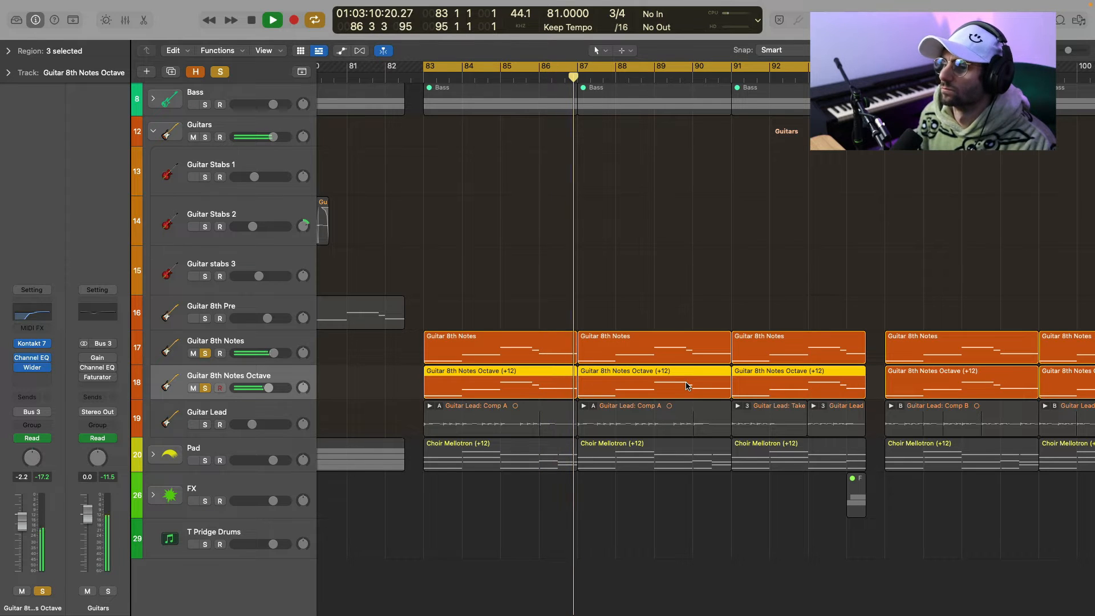
key(space)
- Solo Guitar Lead with its effects bypassed, and mute Guitar 8th Notes and Guitar 8th Notes Octave
click(193, 388)
click(205, 425)
click(255, 402)
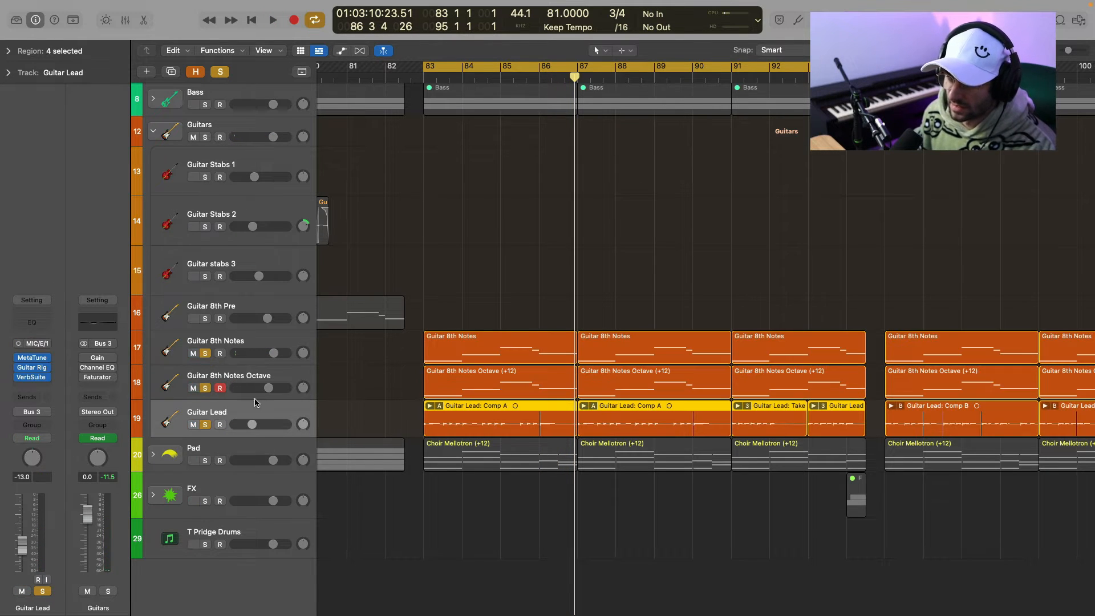
click(194, 388)
click(193, 353)
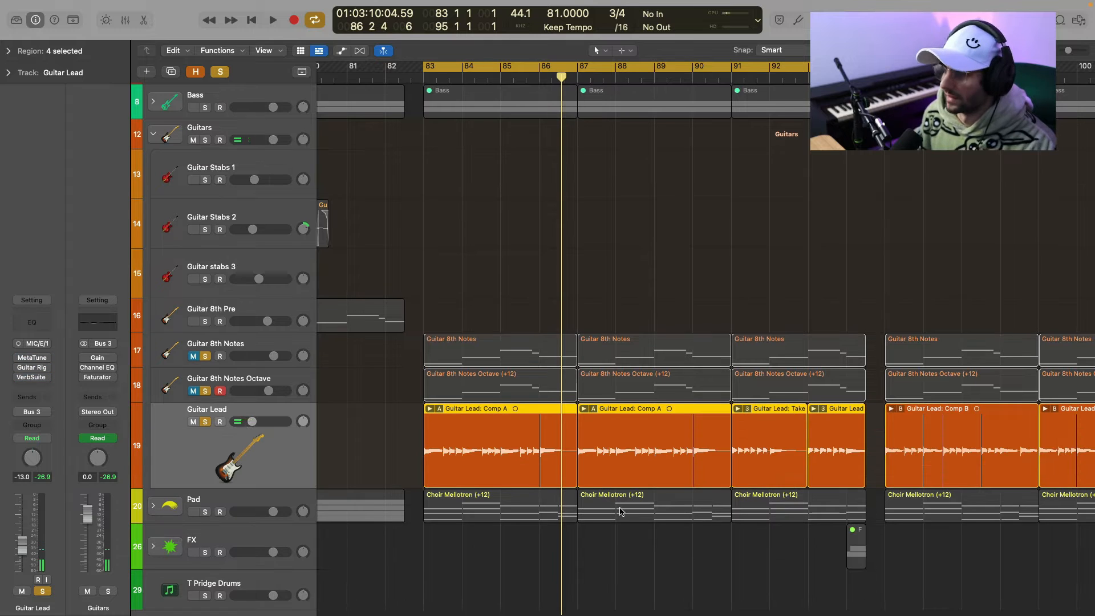
- Turn on and examine MetaTune and Guitar Rig on Guitar Lead, and audition the track with both active
click(27, 358)
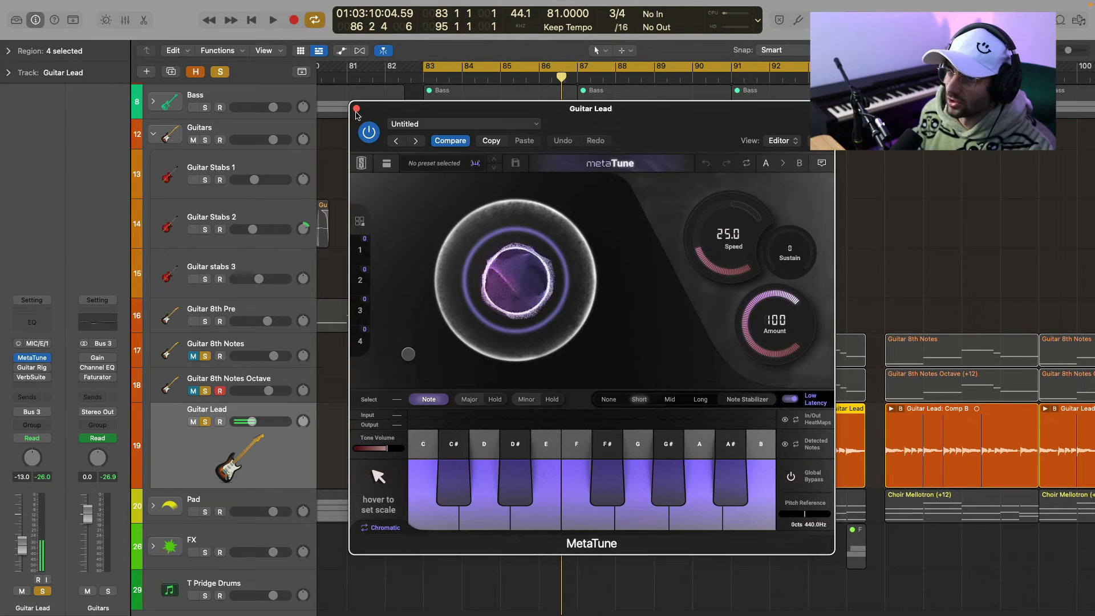
click(356, 109)
click(23, 368)
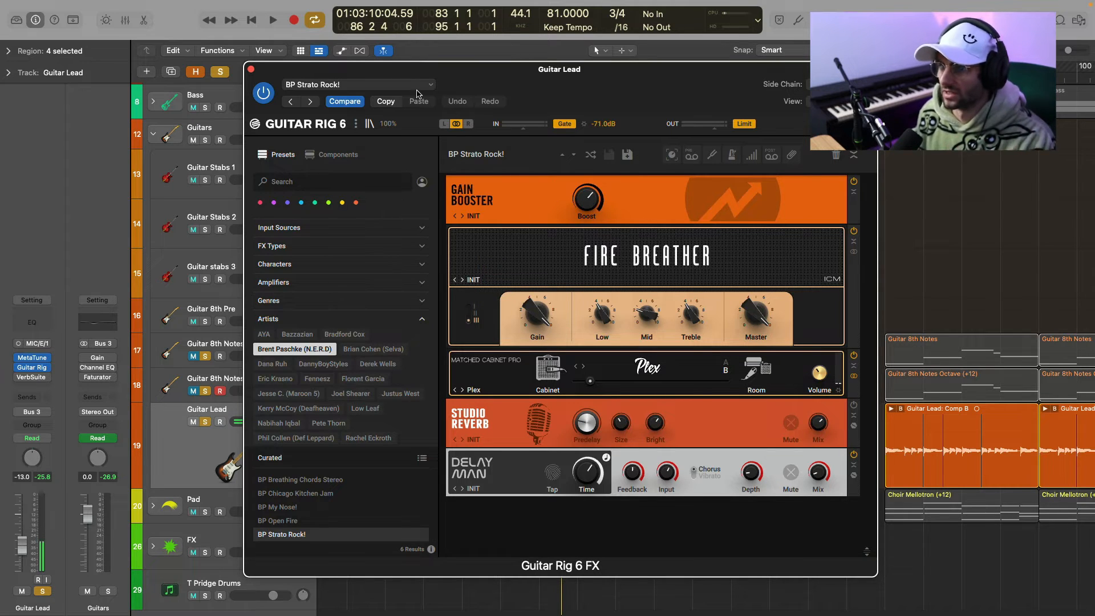
click(251, 69)
key(space)
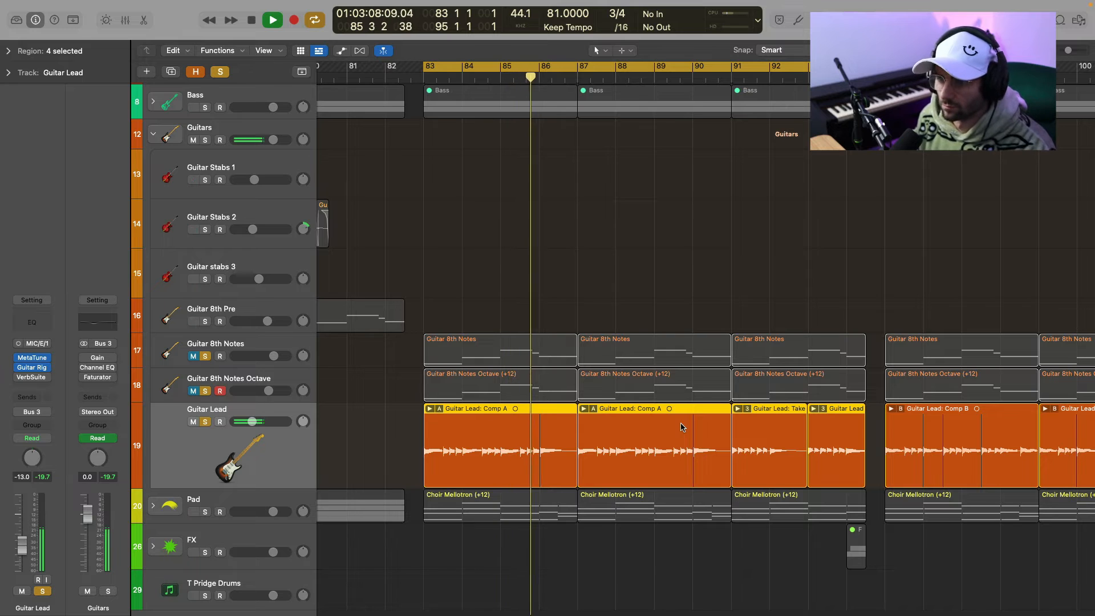
key(space)
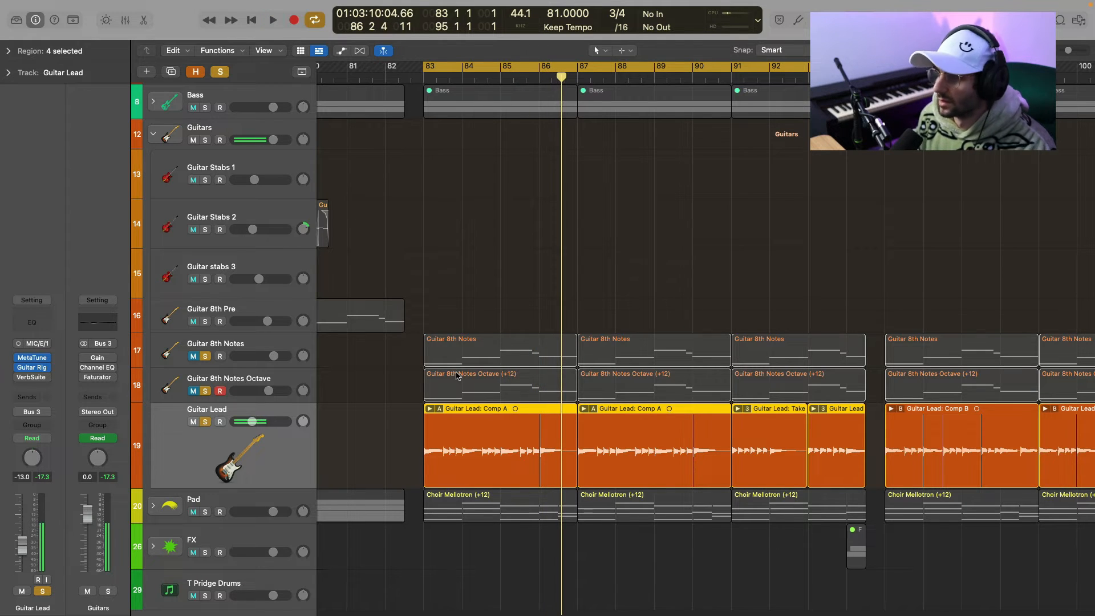
- Turn off cycle mode and audition Guitar Lead from bar 91 into its Comp B regions
scroll(588, 156, right, 5)
click(575, 62)
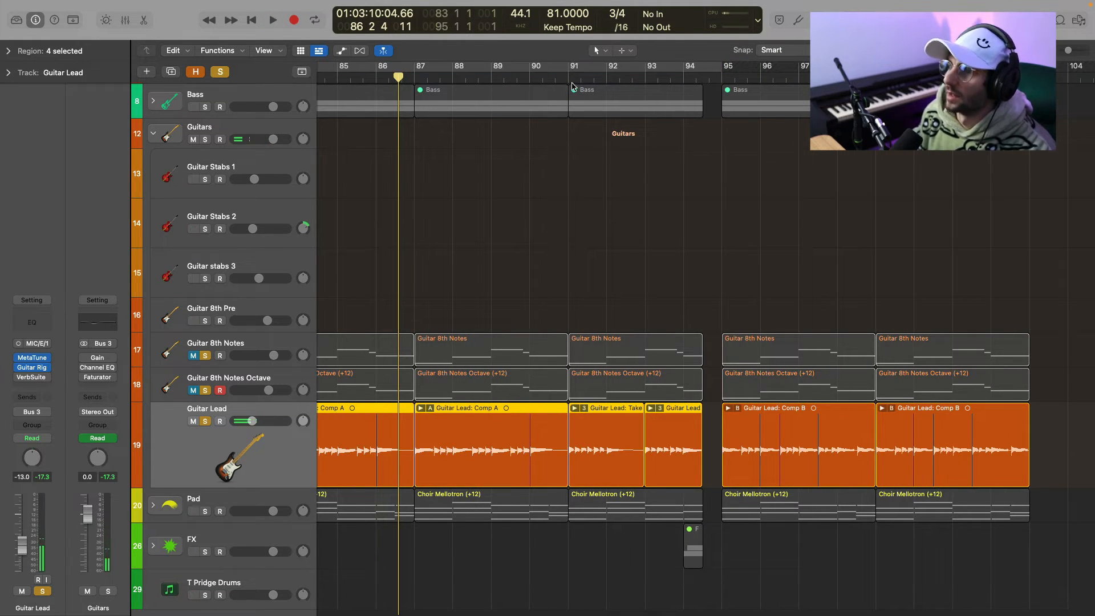
click(574, 78)
key(space)
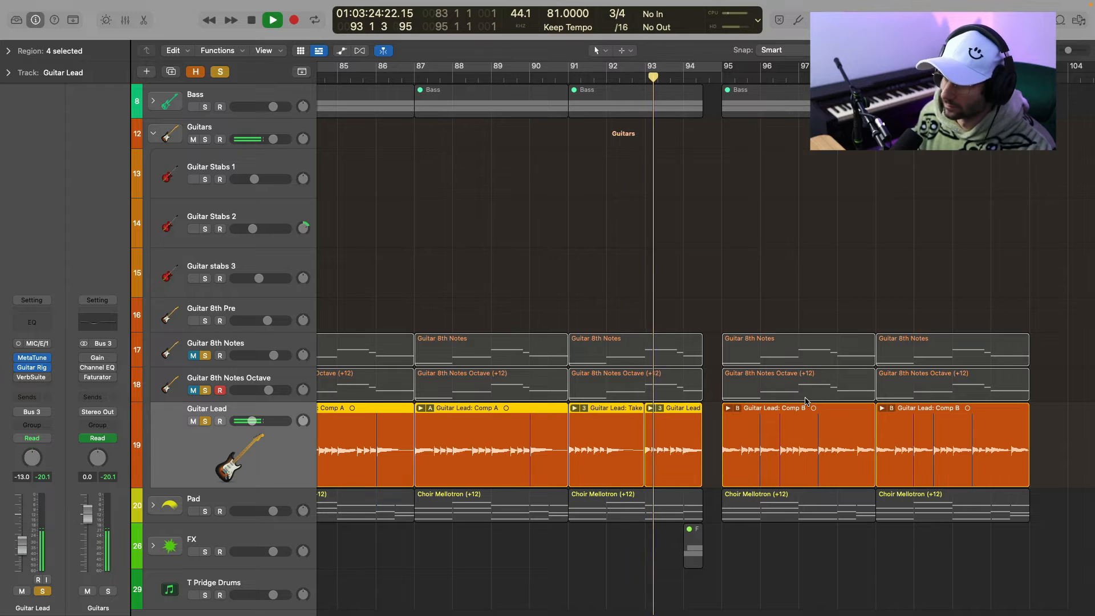
scroll(861, 589, right, 3)
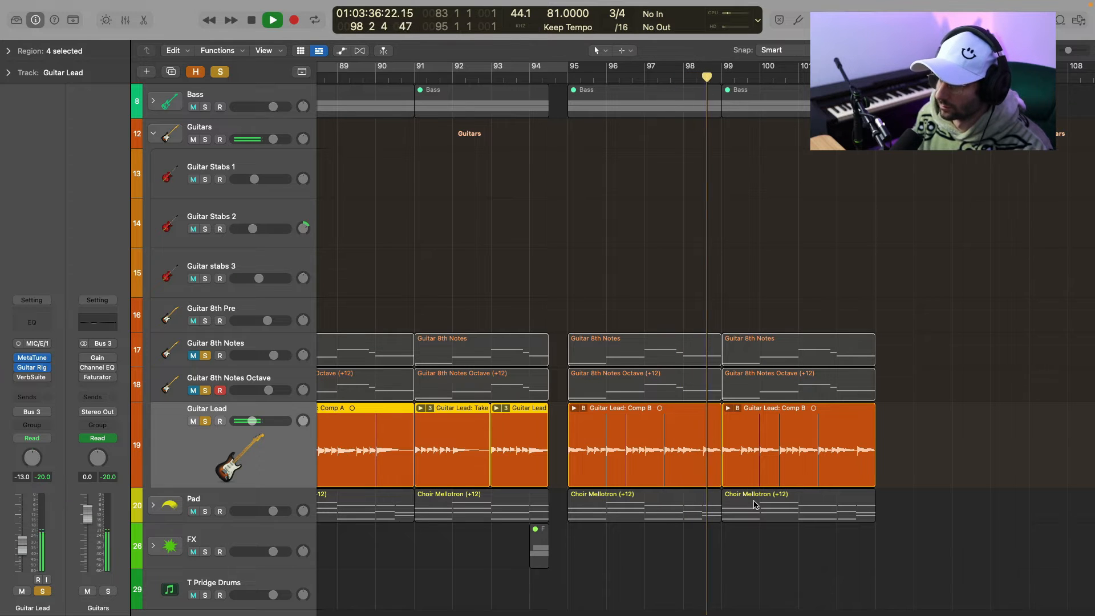
key(space)
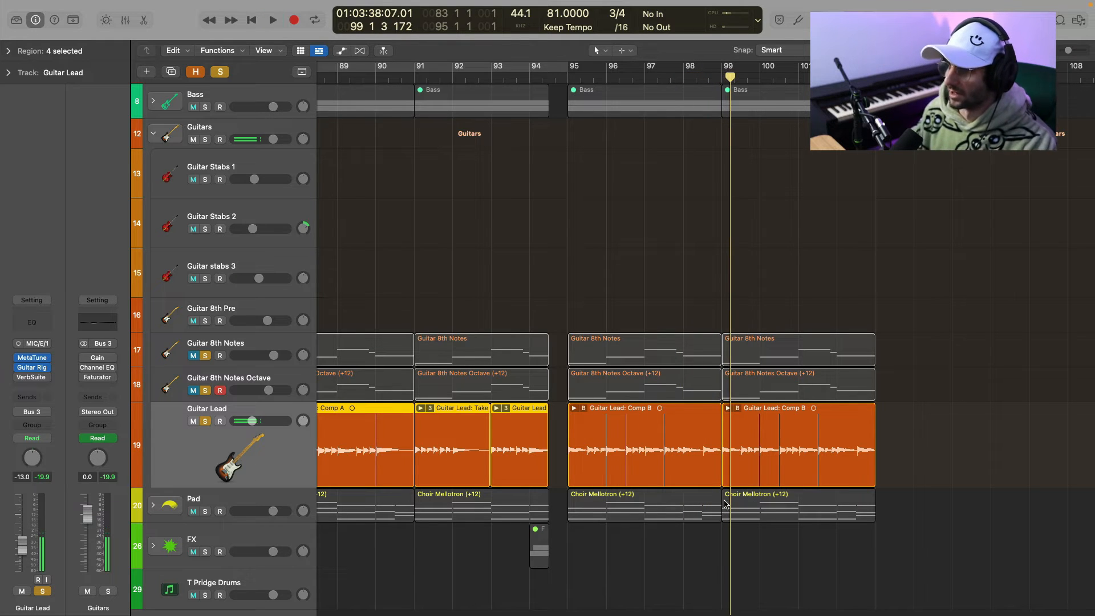
- Turn on VerbSuite Classics on Guitar Lead and examine its reverb settings
scroll(726, 503, down, 3)
click(31, 377)
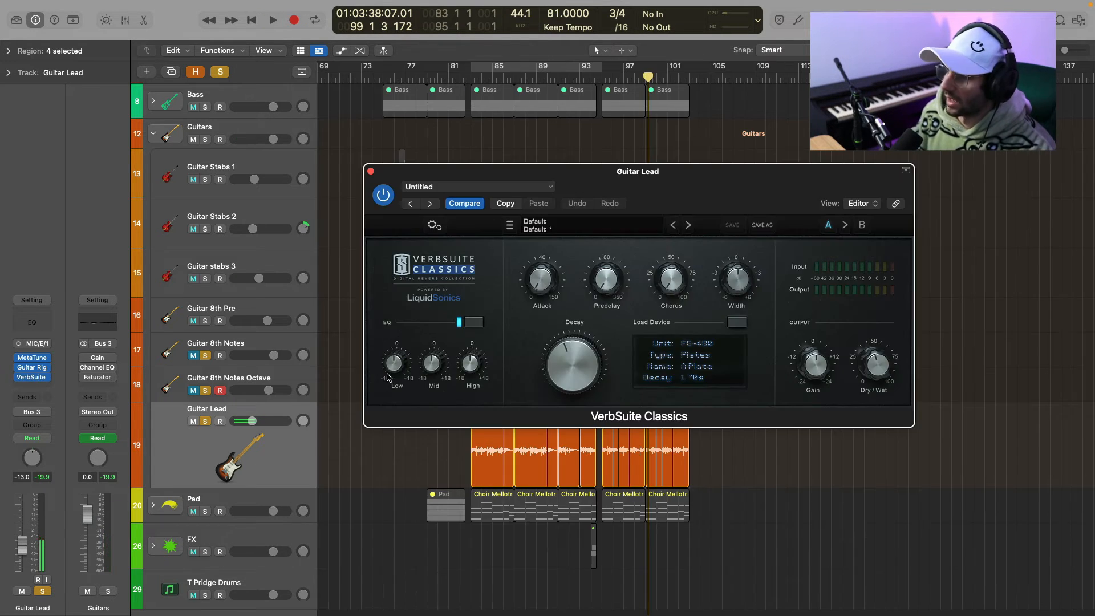
- Close VerbSuite Classics, audition Guitar Lead from bar 83 with all its effects on, and reduce the track's height
click(371, 172)
click(472, 80)
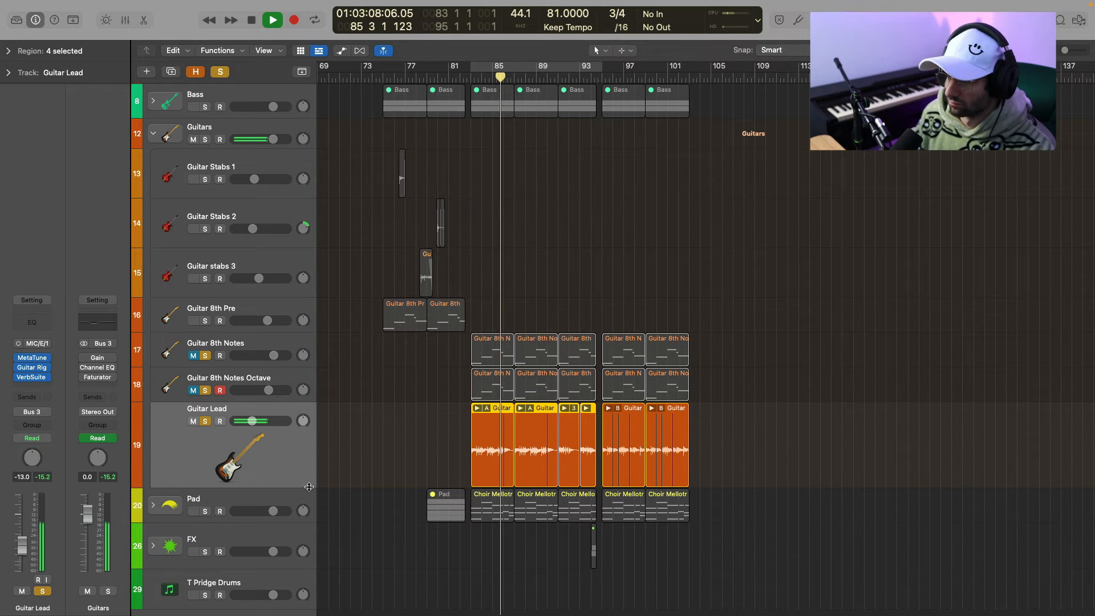
drag(309, 486, 312, 459)
key(space)
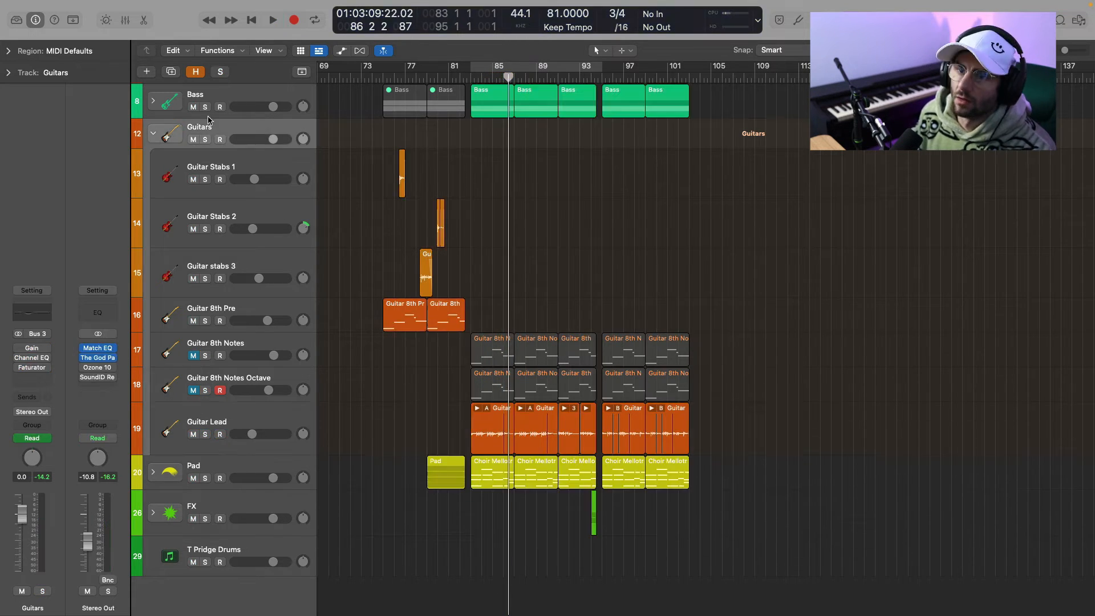
- Collapse the Guitars stack and examine its Gain plug-in and the gain automation around the section breaks
click(153, 136)
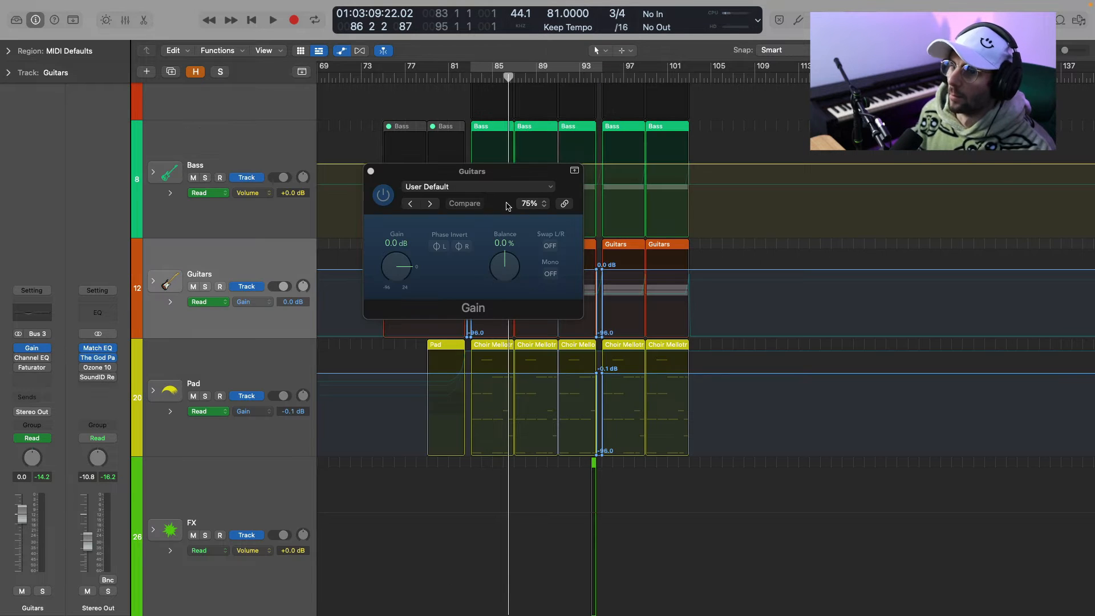
drag(501, 186, 414, 185)
key(super+Right)
key(super+Right)
key(super+Right)
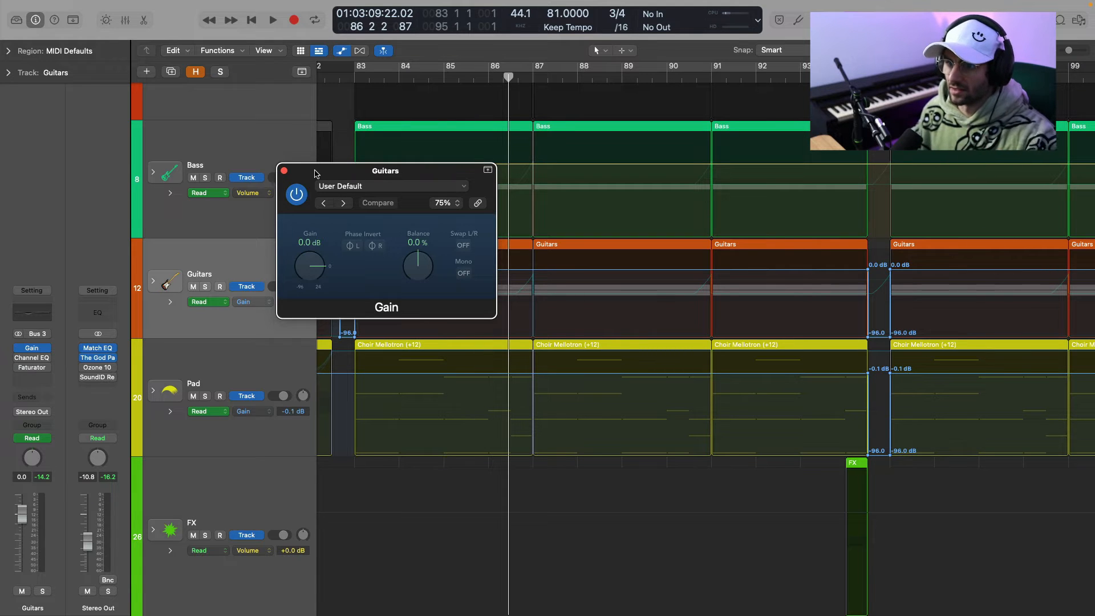
click(284, 171)
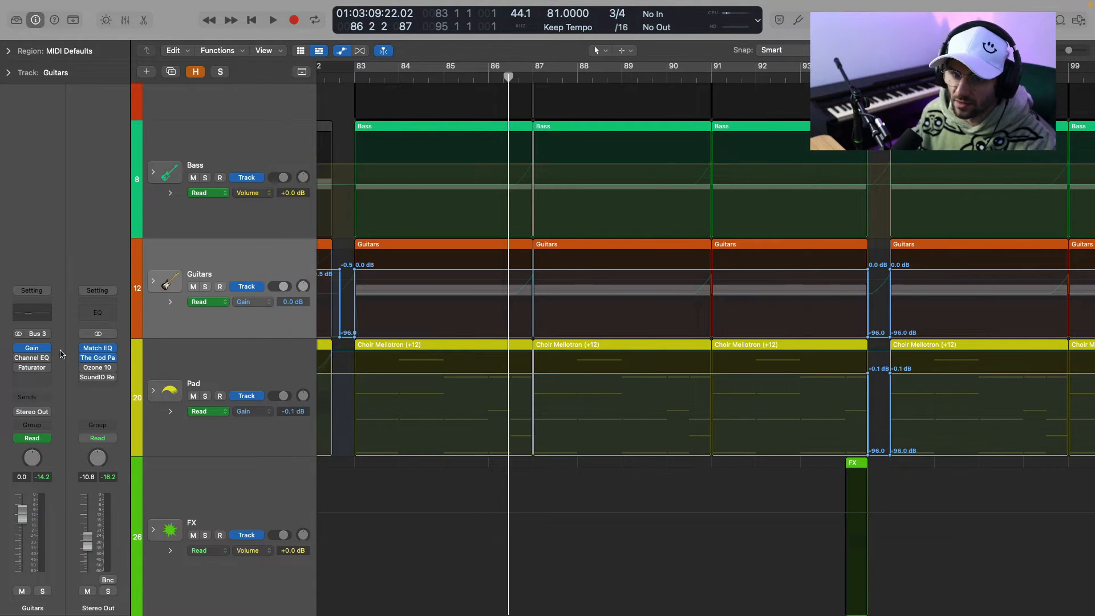
- Examine the Channel EQ and Faturator on the Guitars stack with the plug-ins active, and hide the track automation
click(31, 358)
click(371, 171)
click(32, 367)
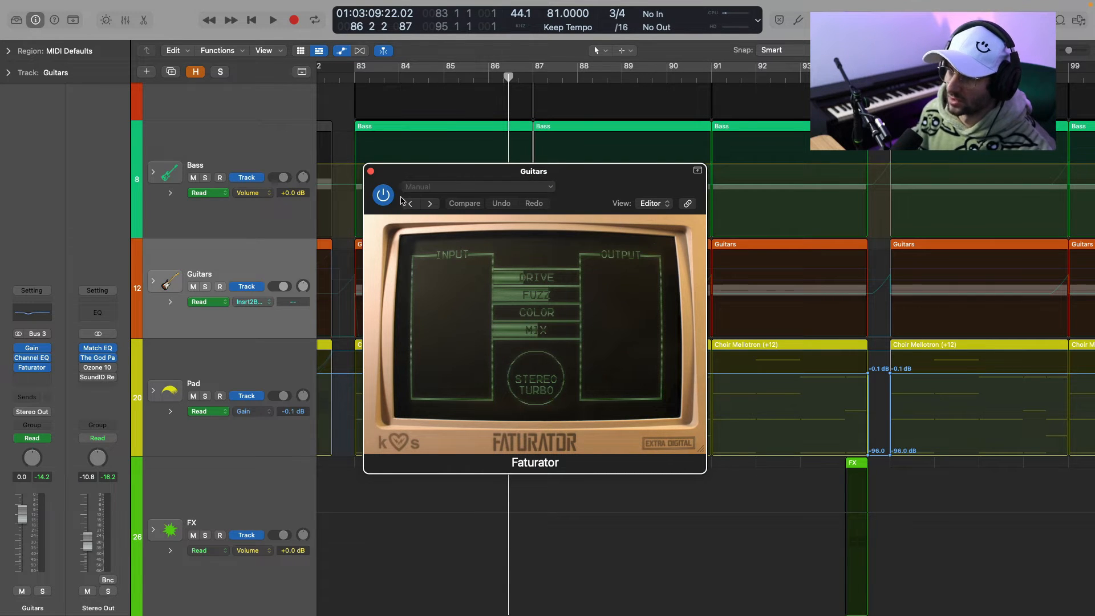
click(371, 172)
click(341, 50)
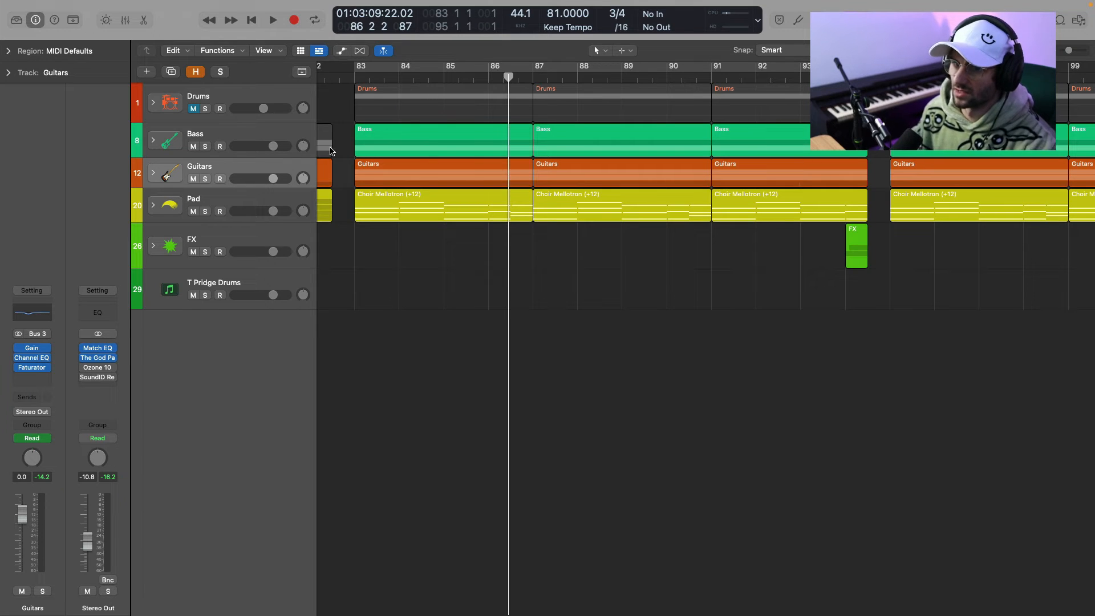
- Audition the Guitars stack in solo, and clear all solos
click(206, 179)
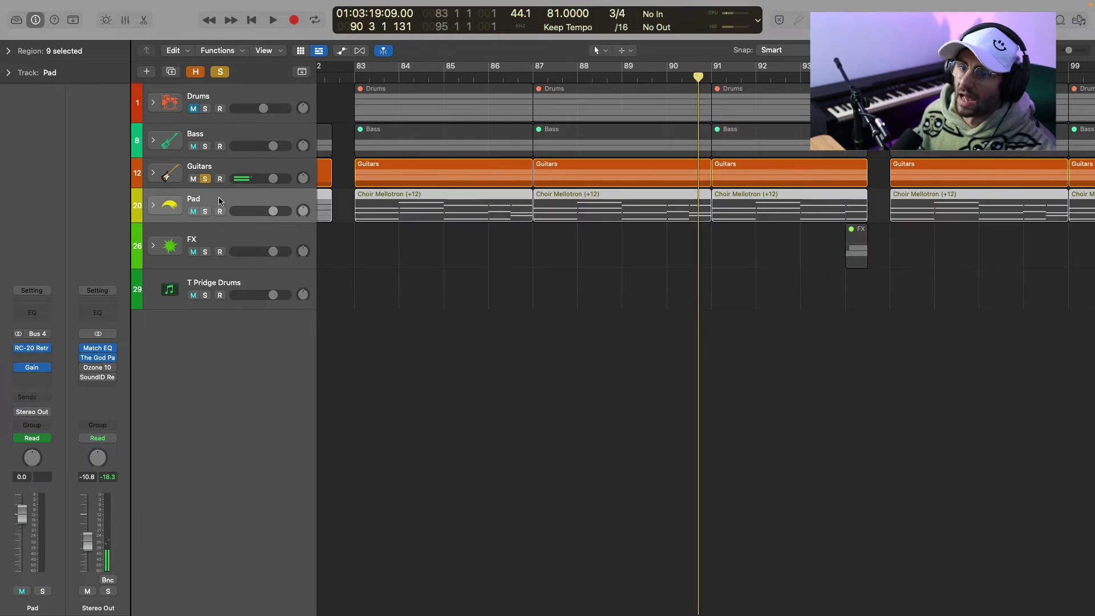
click(206, 211)
click(221, 72)
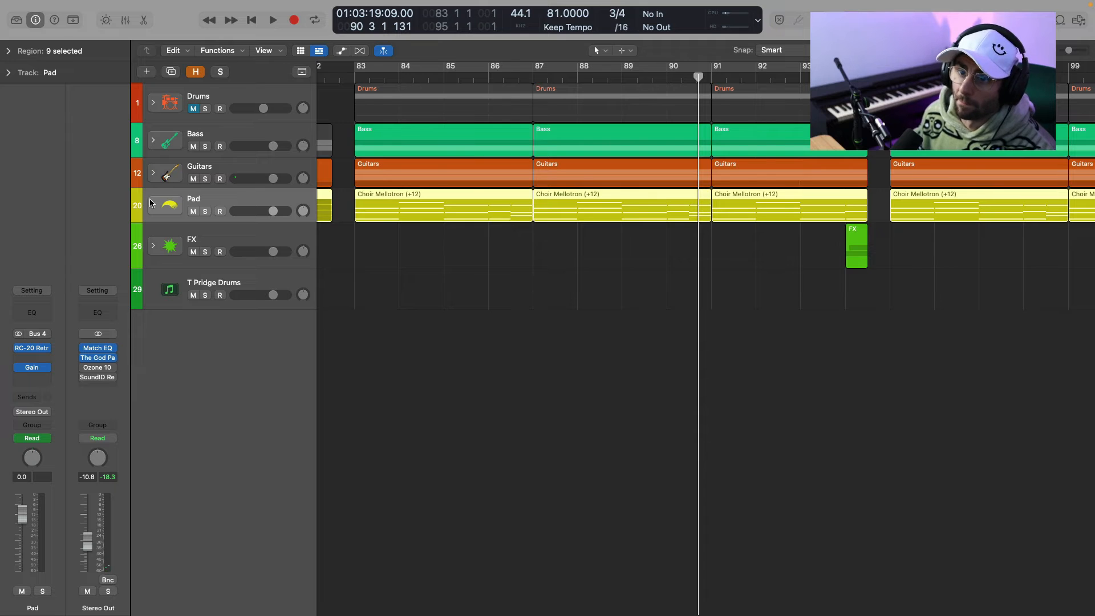
- Expand and solo the Pad stack, solo its Choir Mellotron track, and set the cycle range from bar 83 to 95
click(206, 213)
click(153, 205)
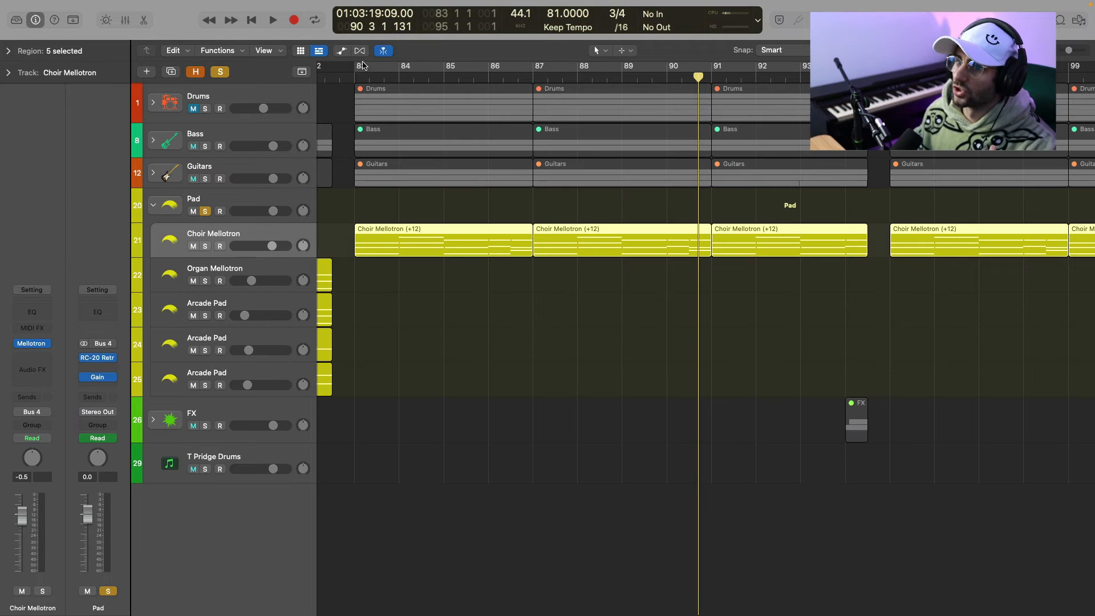
drag(356, 65, 868, 89)
drag(872, 140, 895, 142)
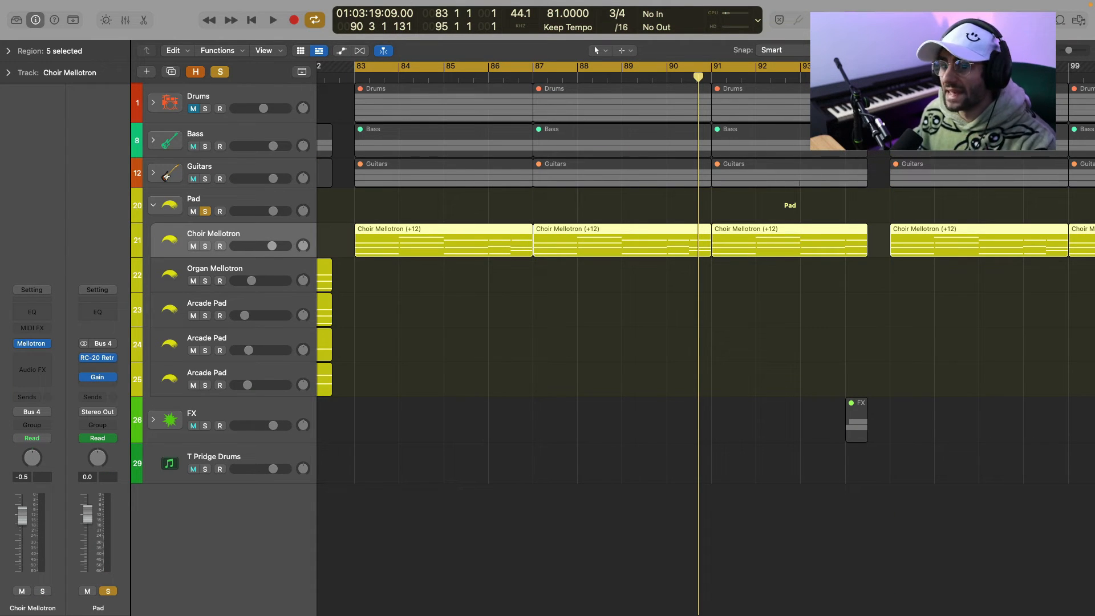
click(206, 246)
click(240, 232)
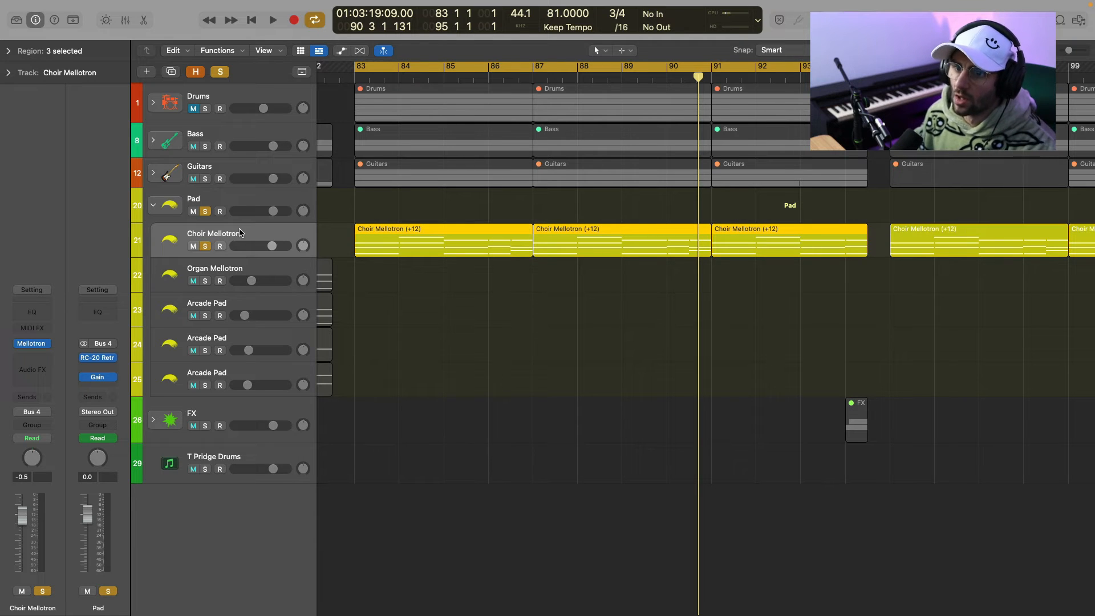
- Examine the Big Stereo Choir preset and tone control in Mellotron V, and audition the Choir Mellotron track
click(33, 346)
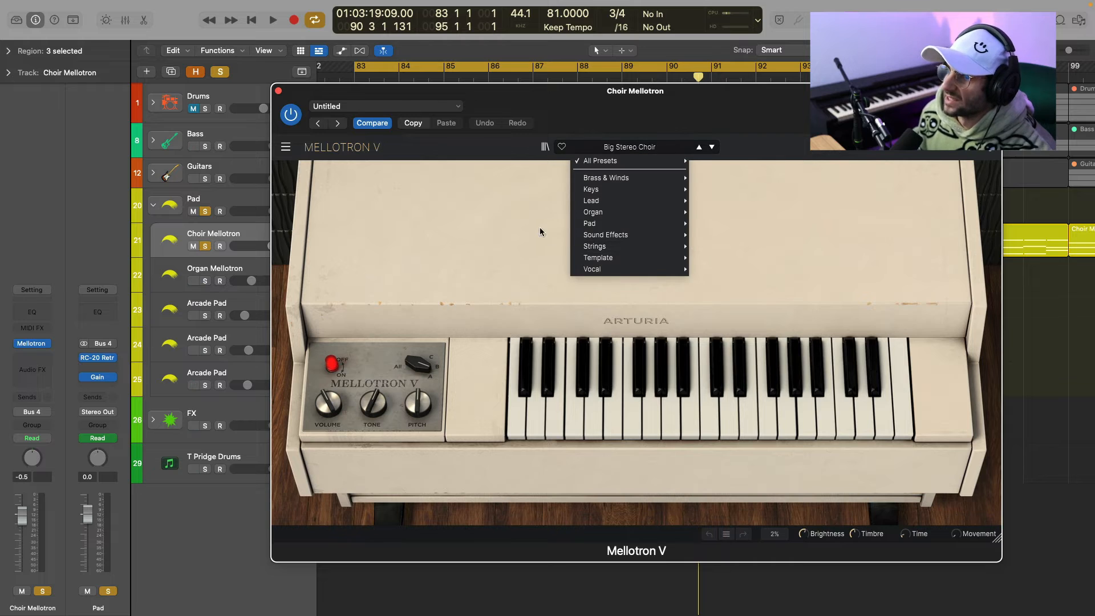
click(630, 97)
mouse_move(378, 409)
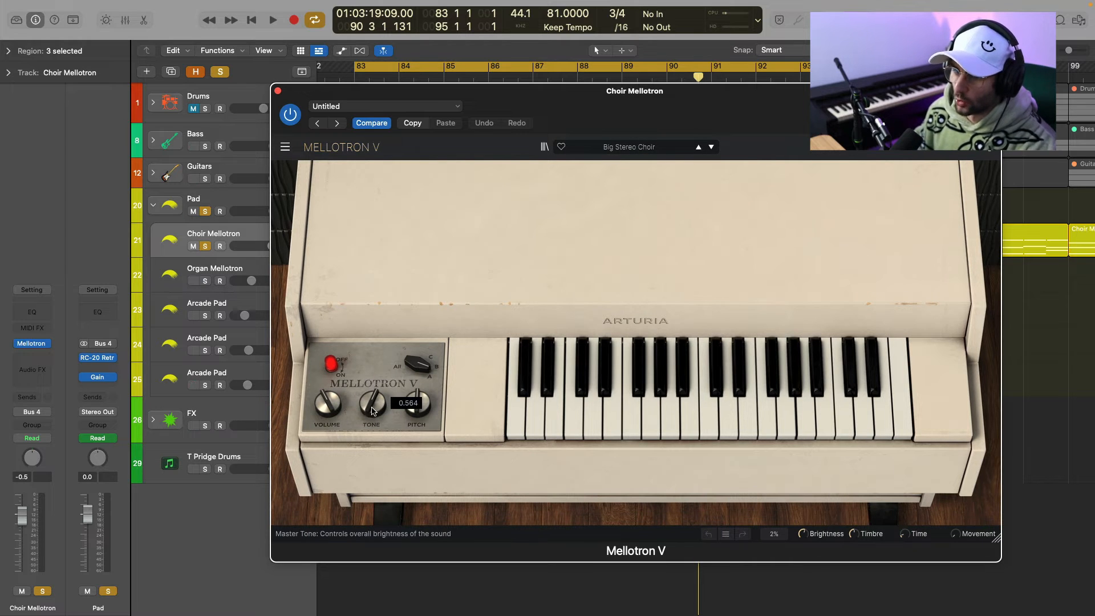
click(278, 91)
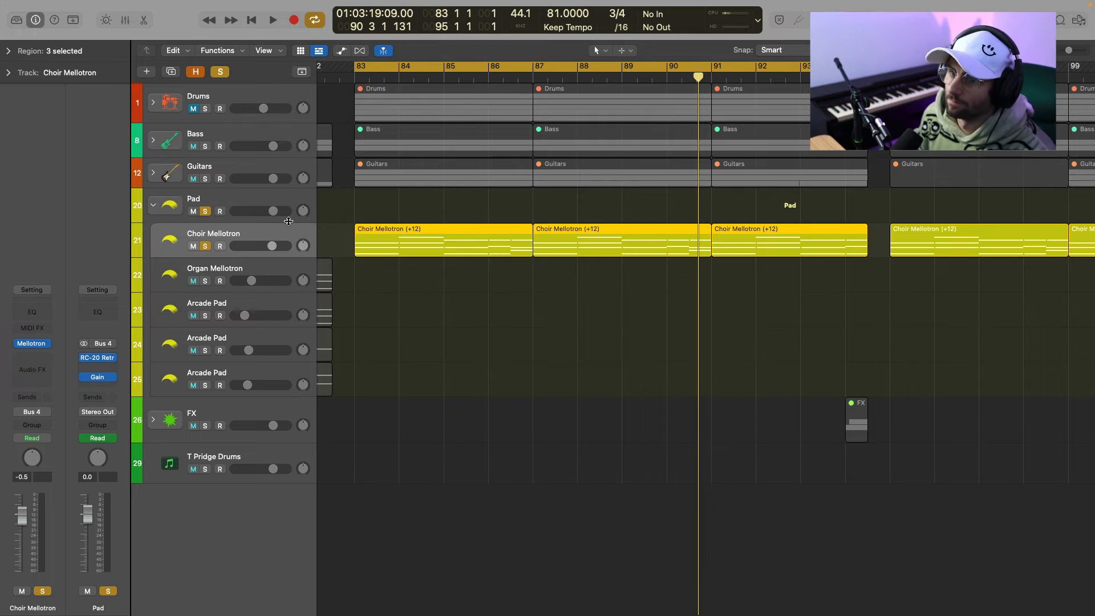
key(space)
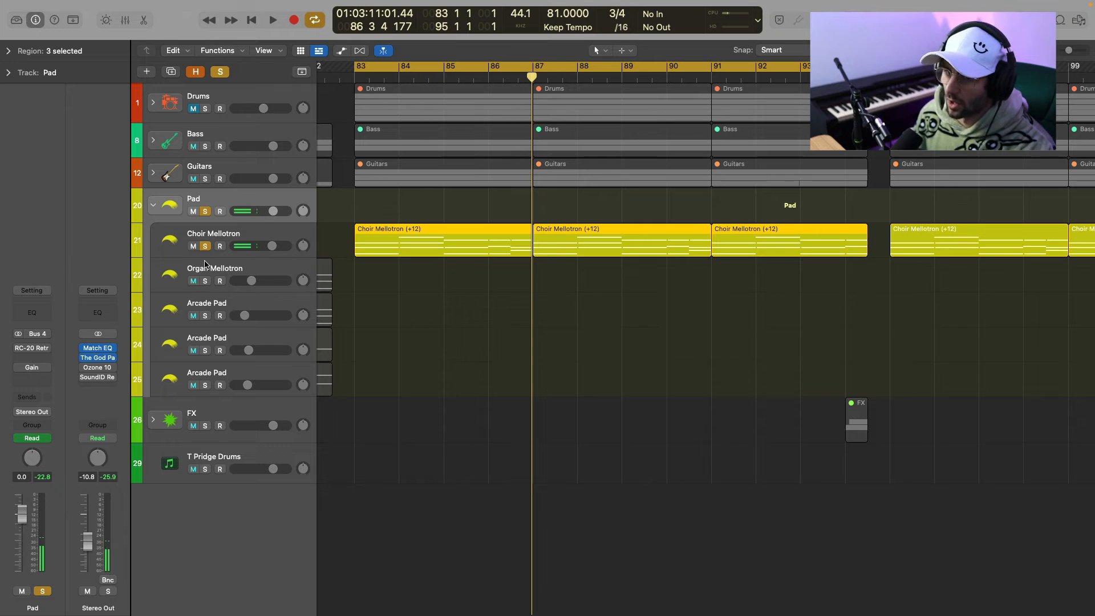
- Collapse the Pad stack, turn on its RC-20 Retro Color, and examine the effect modules and cut filter
click(249, 202)
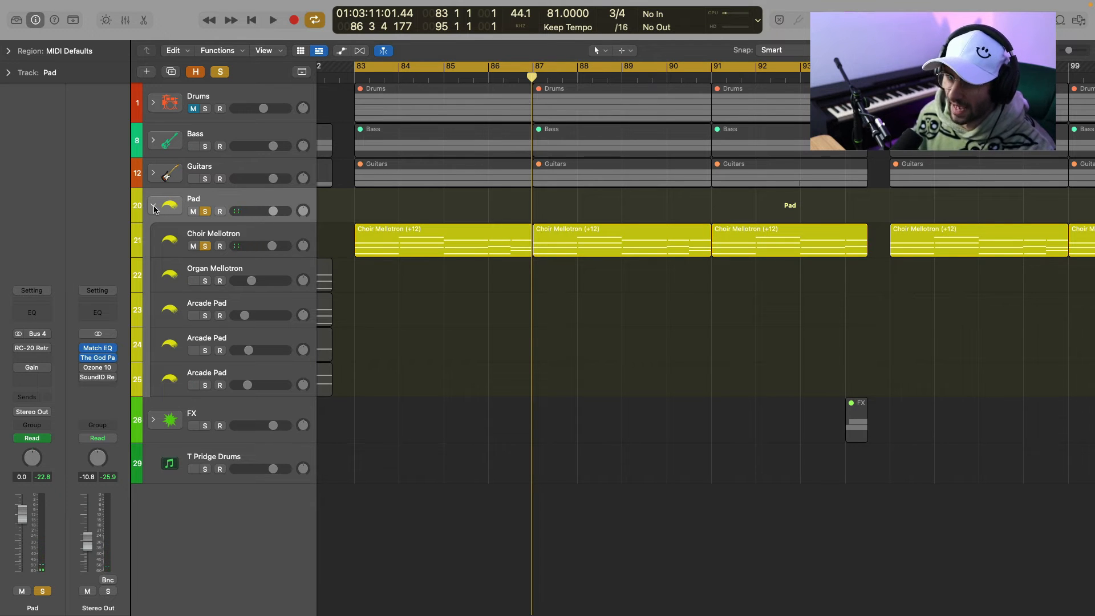
click(162, 236)
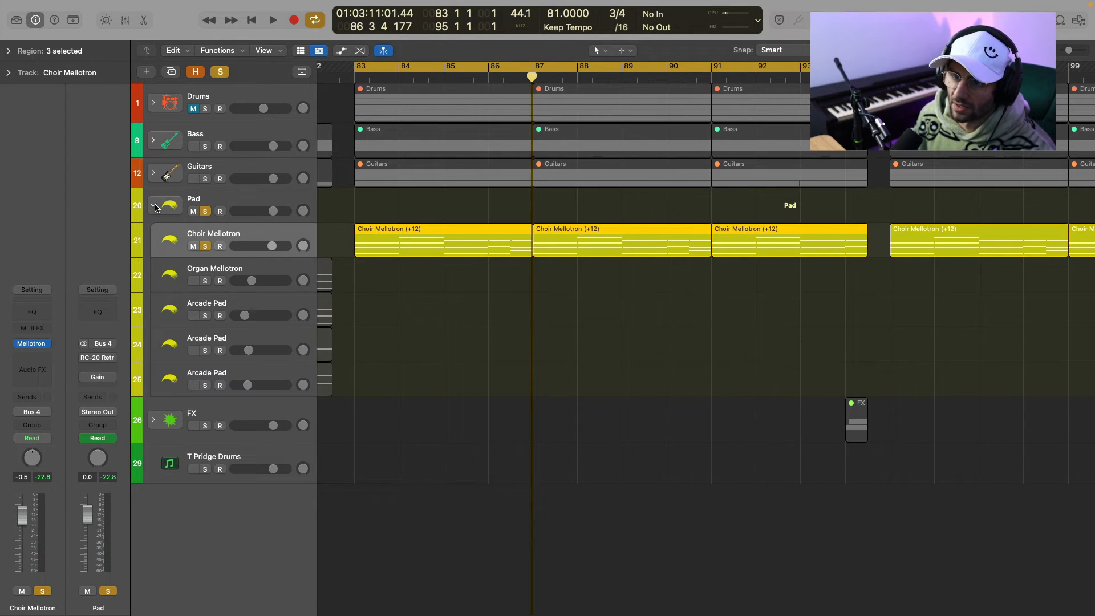
click(154, 206)
click(31, 348)
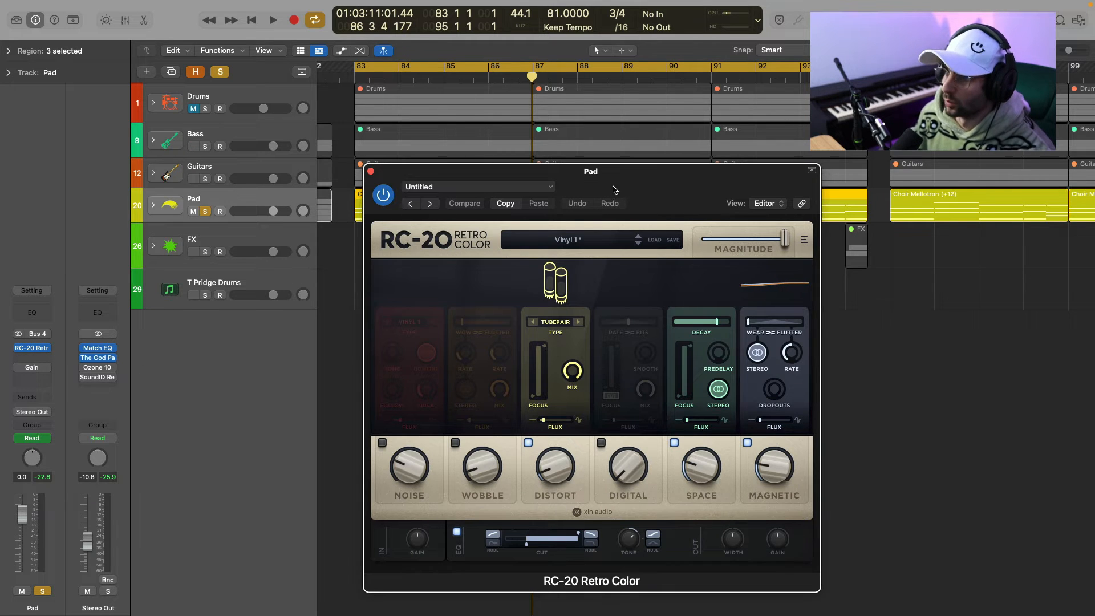
drag(614, 189, 595, 115)
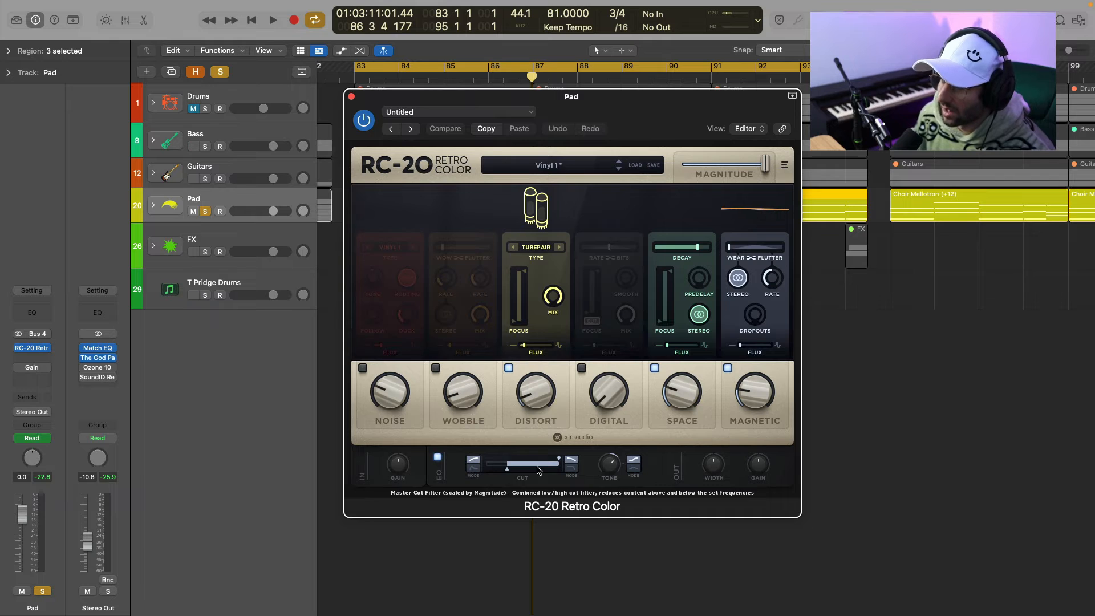
click(507, 472)
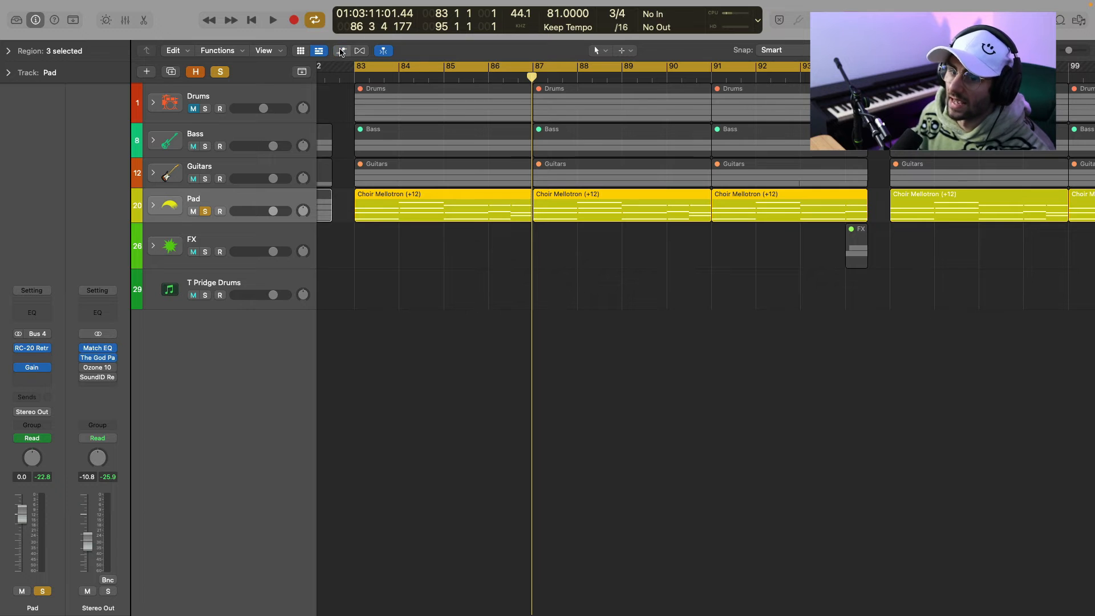
- Examine the Pad stack's gain automation between bars 94 and 95, and turn off cycle mode
click(341, 50)
scroll(890, 384, right, 10)
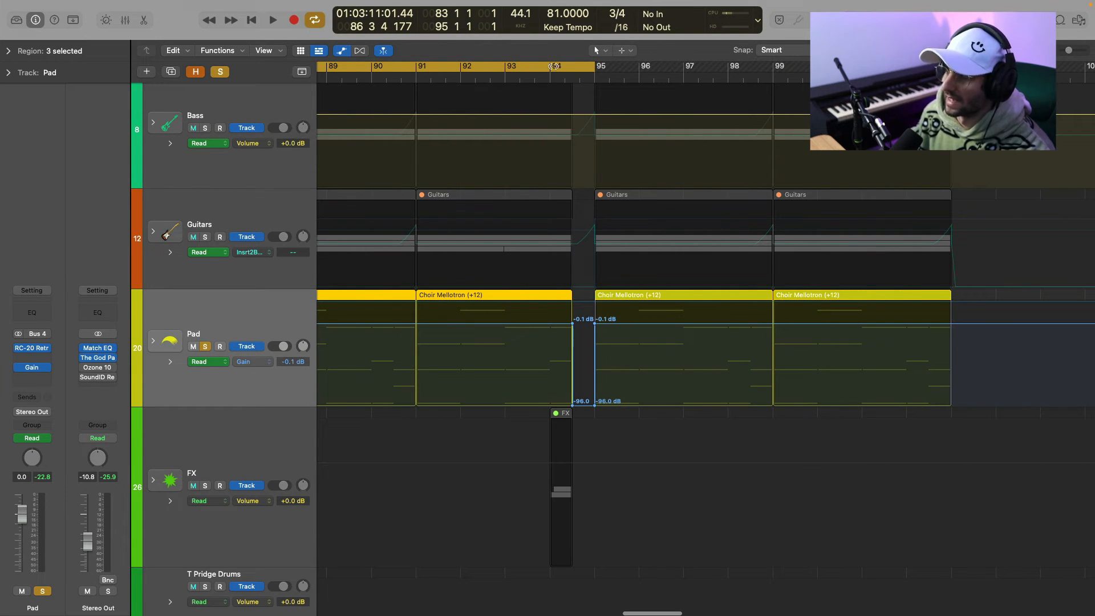
click(557, 68)
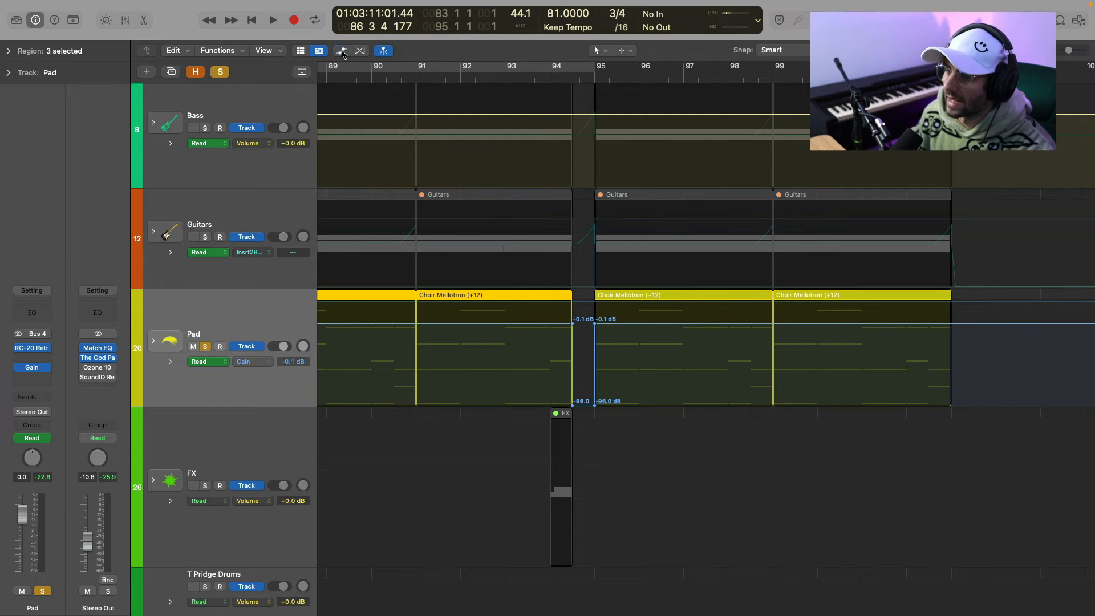
click(343, 54)
- Expand the FX stack and set the cycle range from bar 94 to 95 around its two regions
click(153, 246)
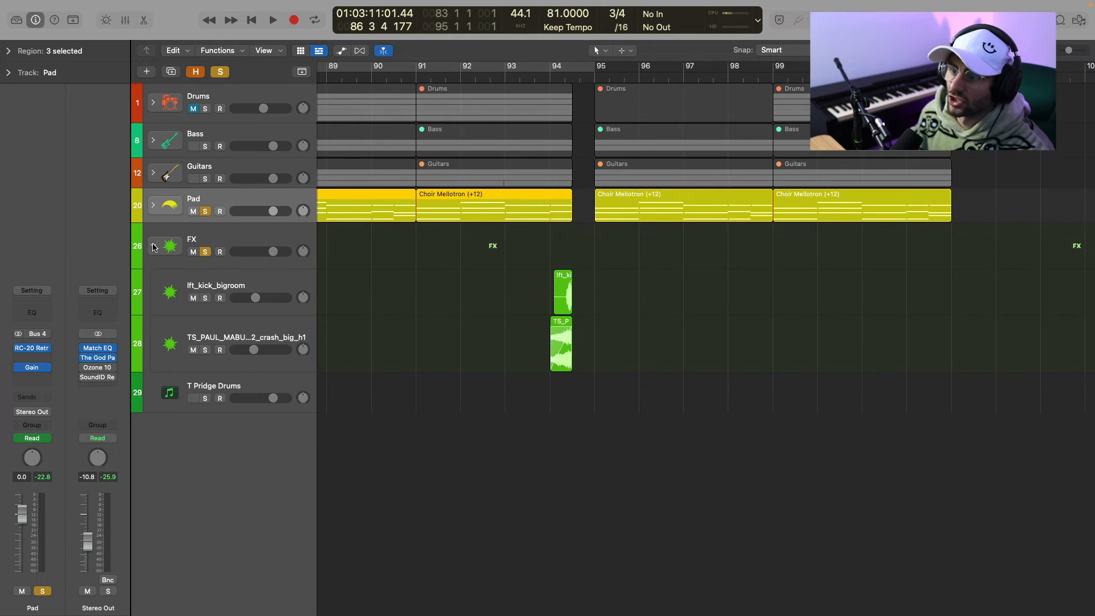
key(super+Right)
key(super+Right)
key(super+Right)
key(super+Right)
key(super+Right)
key(super+Right)
scroll(461, 283, right, 9)
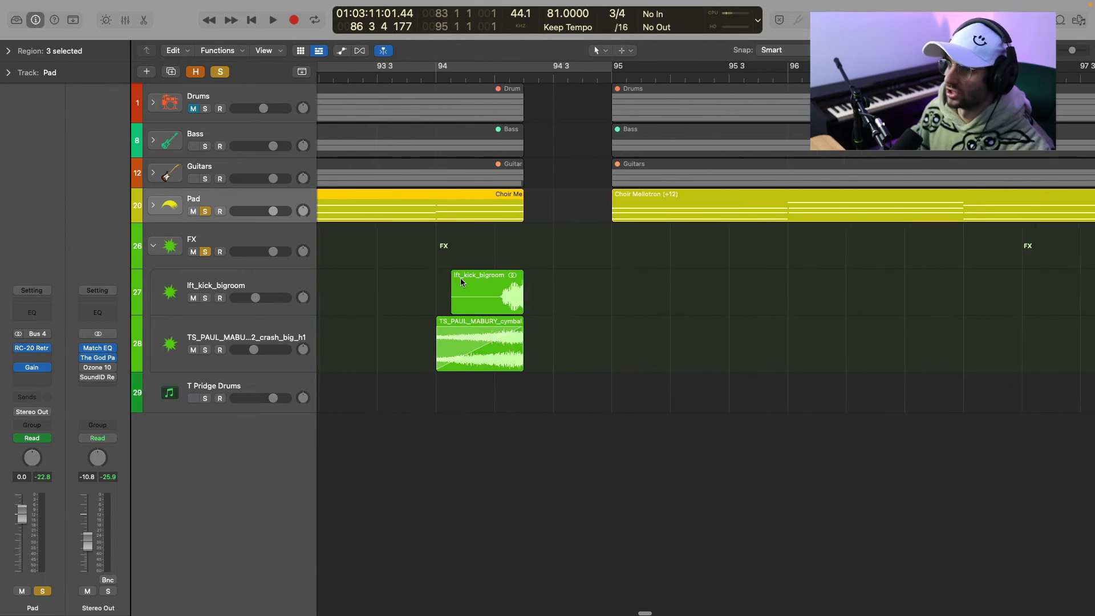
drag(439, 67, 609, 67)
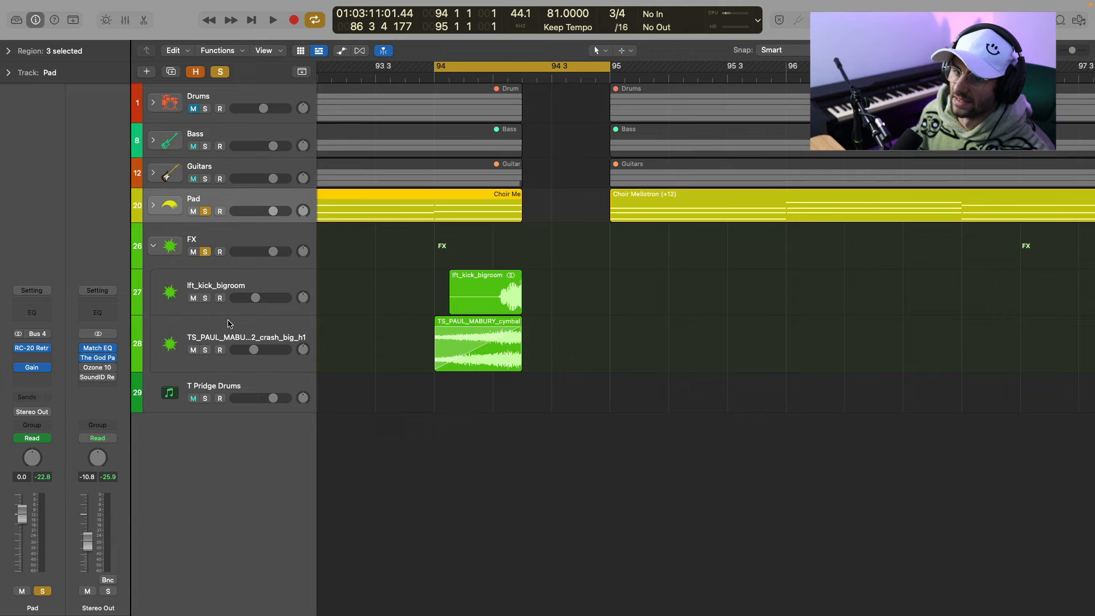
- Mute the Pad stack and audition the lft_kick_bigroom and crash cymbal tracks in solo
click(226, 285)
key(space)
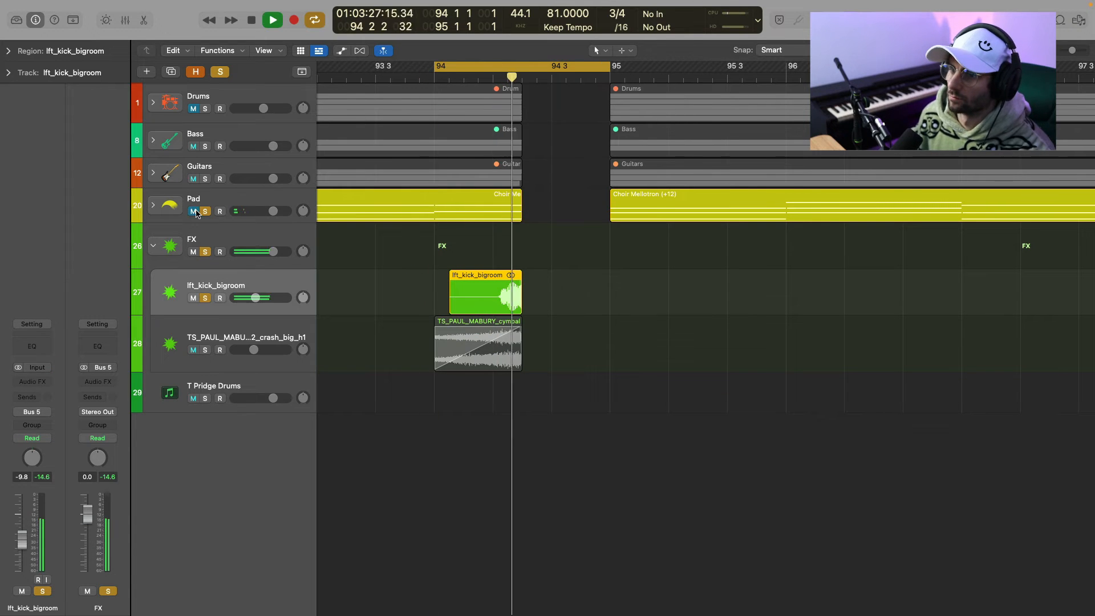
click(205, 349)
click(193, 298)
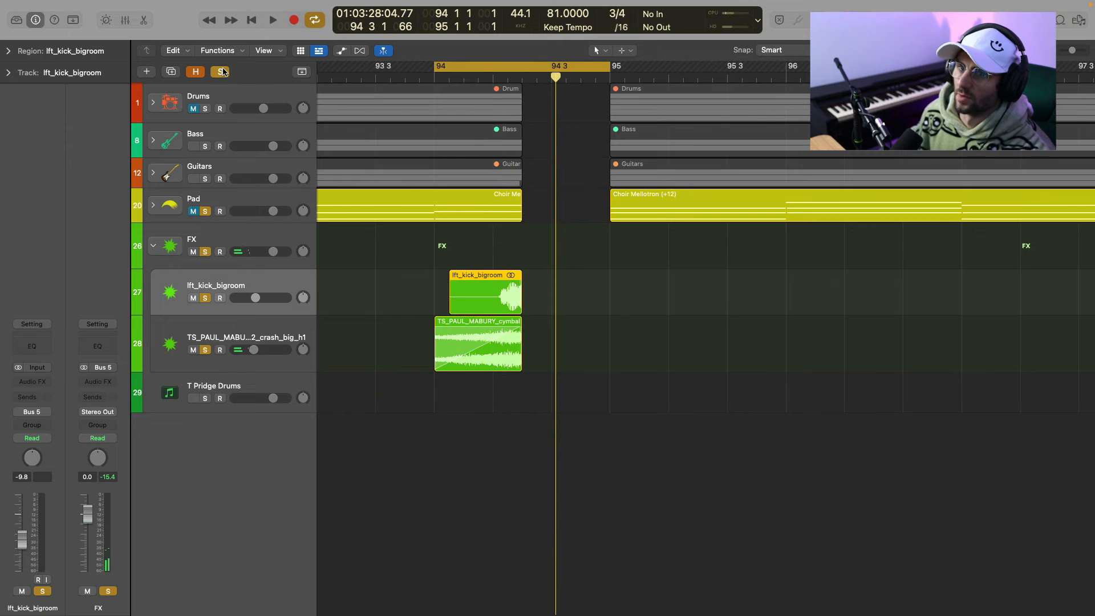
- Clear all solos, unmute Drums, and play the mix with the cycle range set from about bar 93 3 to 96
click(224, 71)
drag(381, 67, 776, 108)
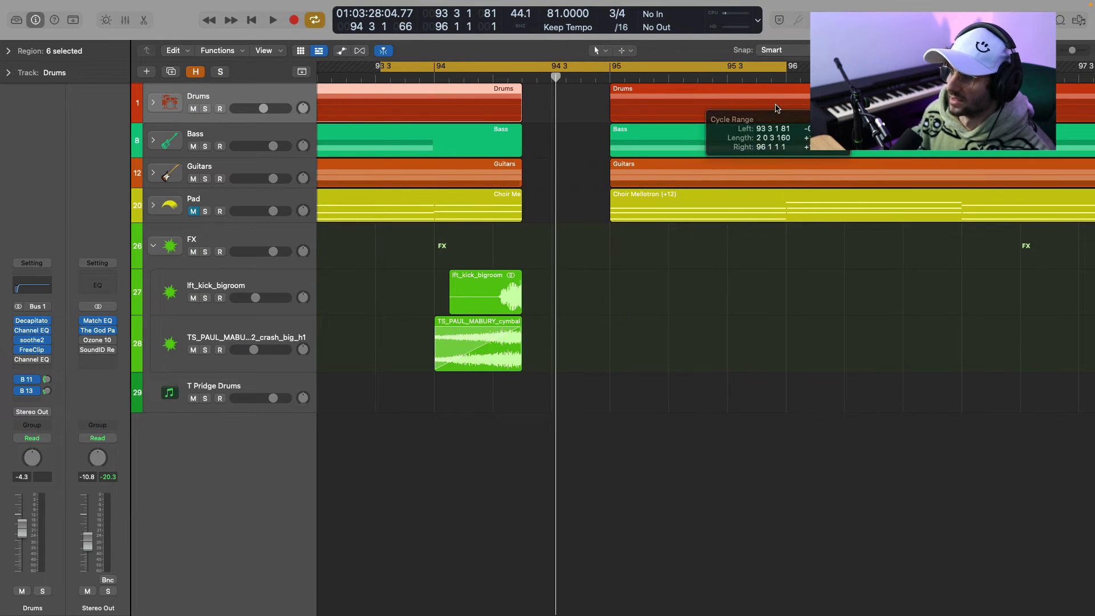
key(space)
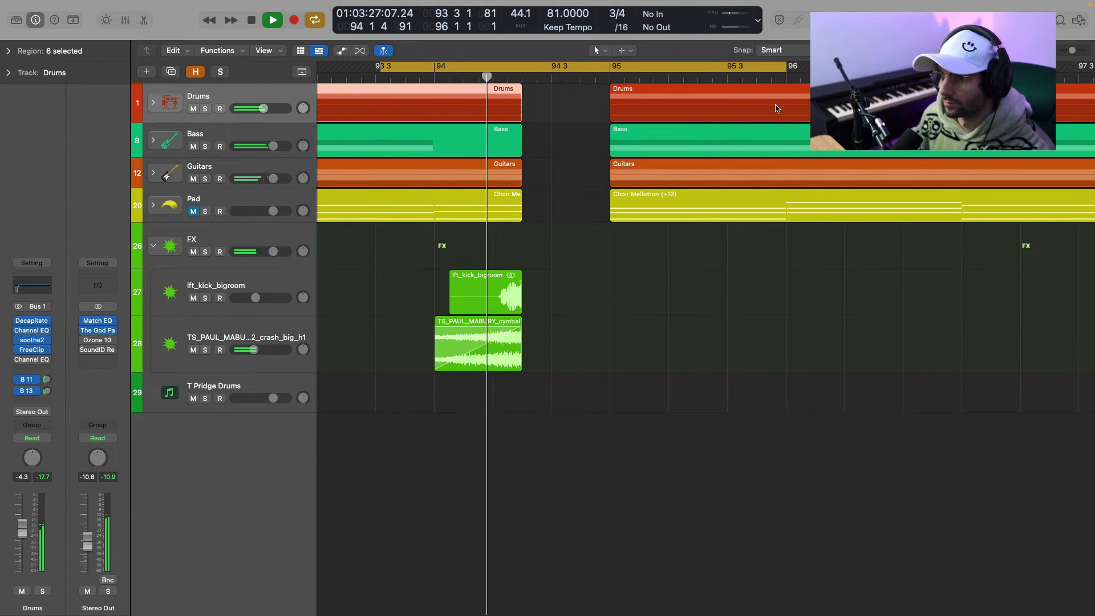
- Replay the transition with the FX stack muted to compare the mix without it, and unmute the stack
key(space)
key(space)
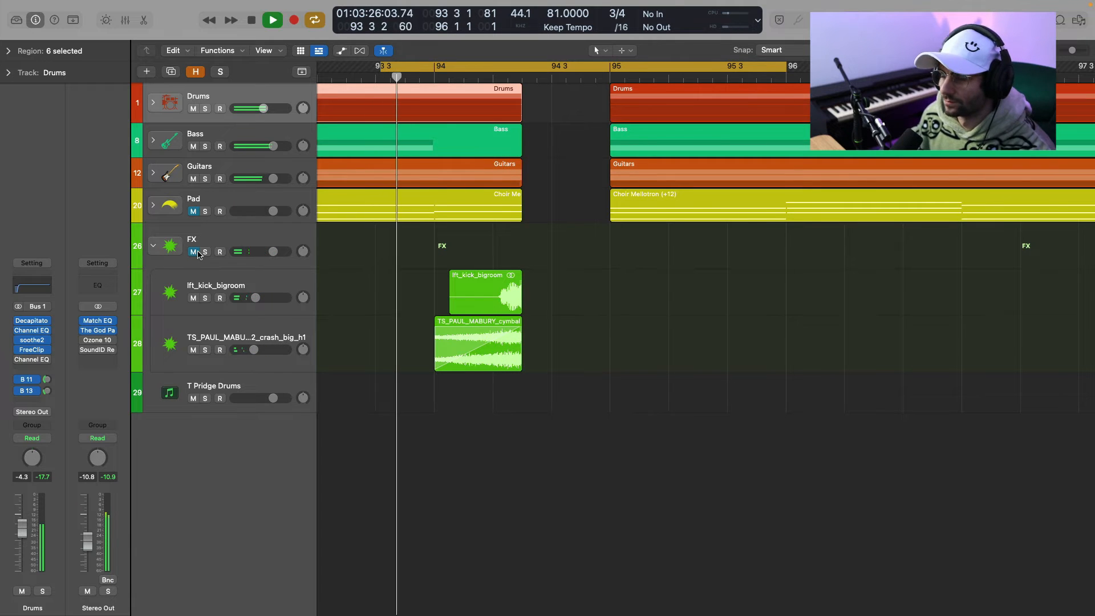
click(194, 252)
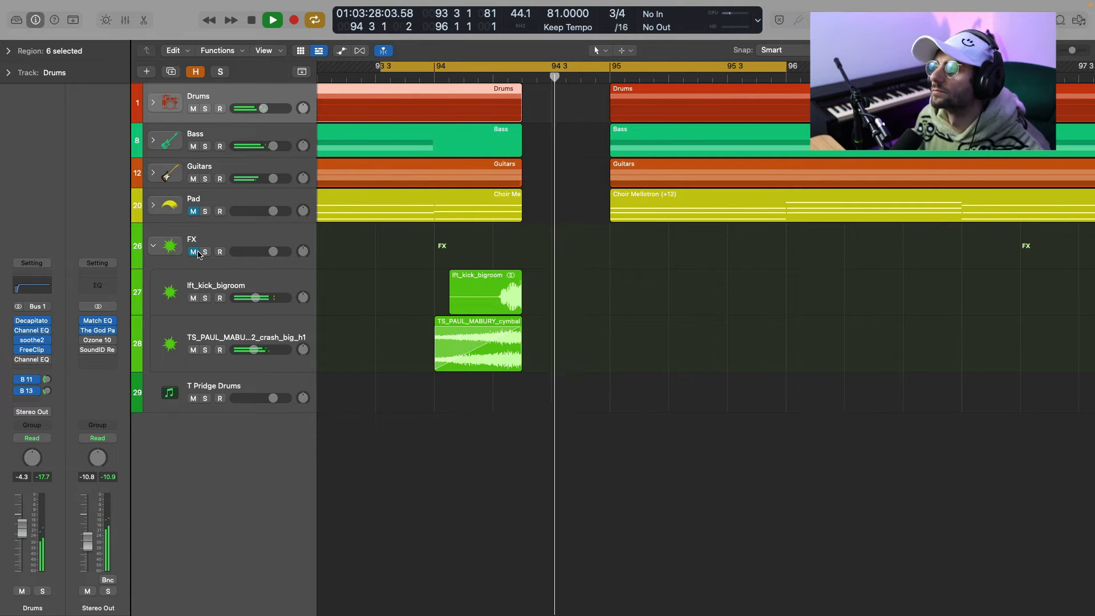
key(space)
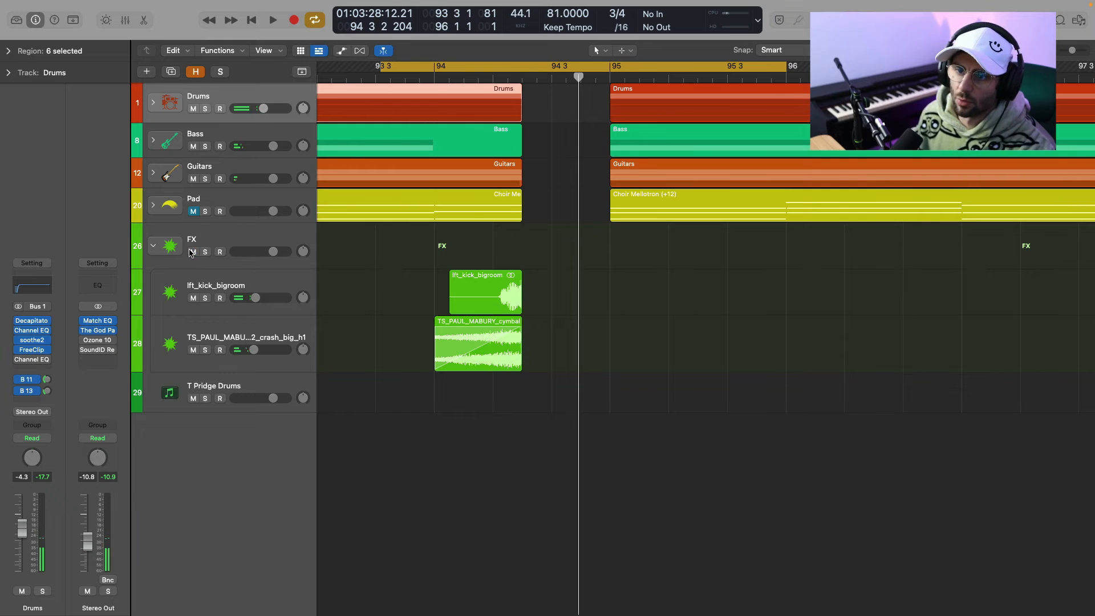
- Collapse the FX stack and bring the whole section from bar 83 back into view
click(153, 246)
scroll(548, 335, down, 5)
scroll(548, 335, down, 5)
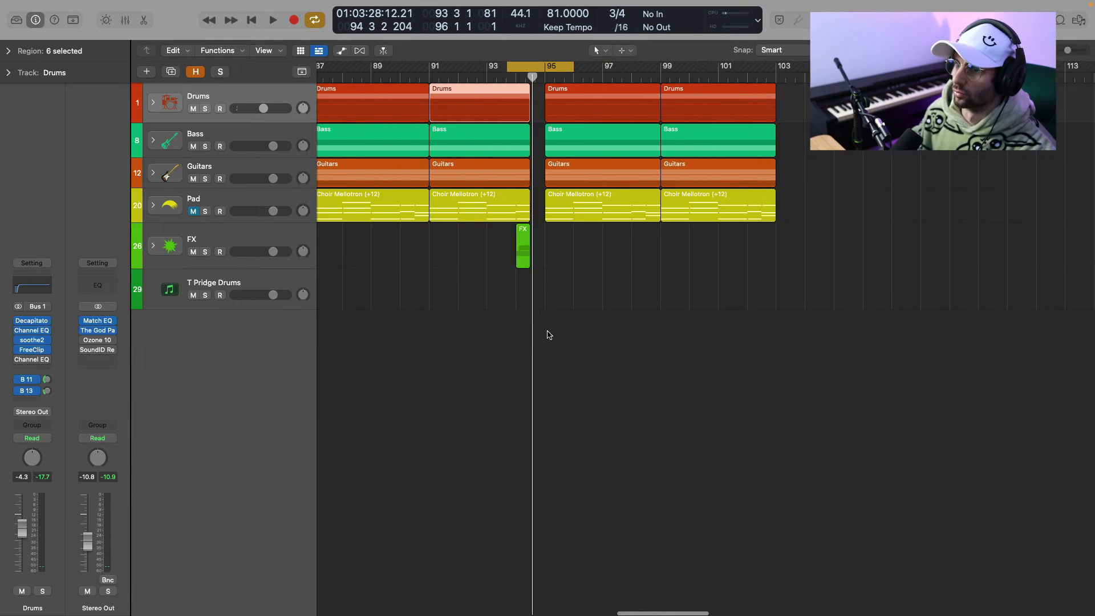
scroll(661, 230, left, 5)
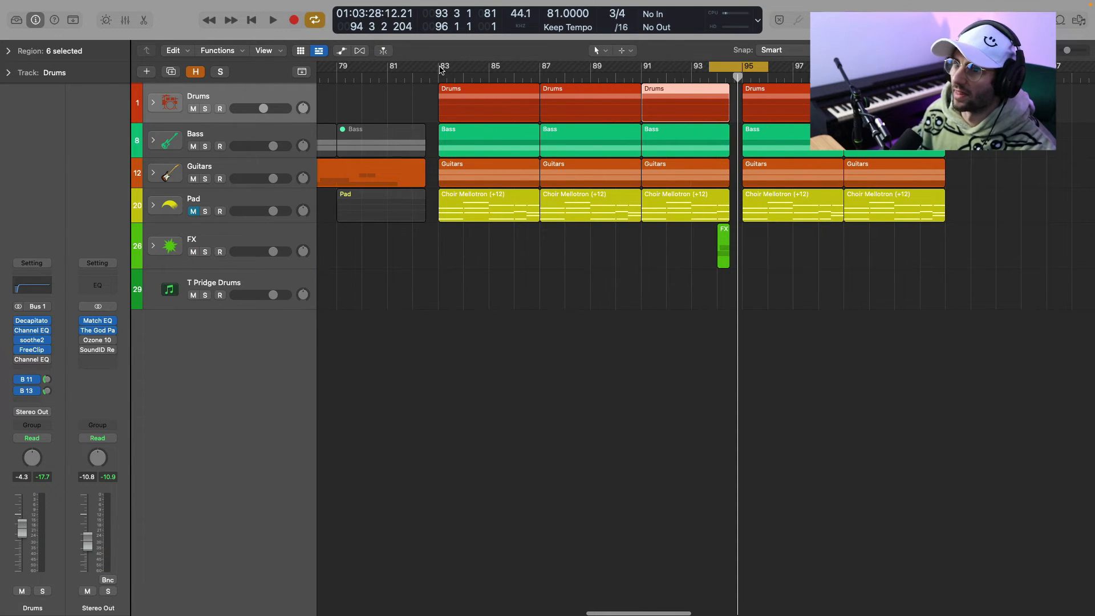
- Set the cycle range to bars 83 to 103 and unmute the Pad stack
drag(442, 70, 945, 70)
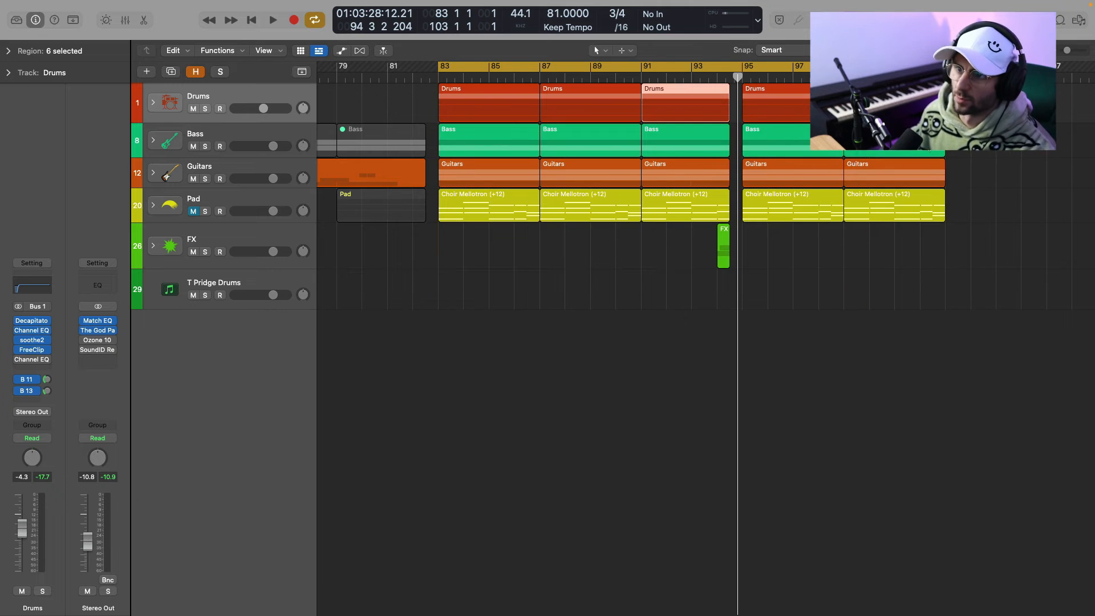
click(177, 215)
scroll(457, 267, left, 5)
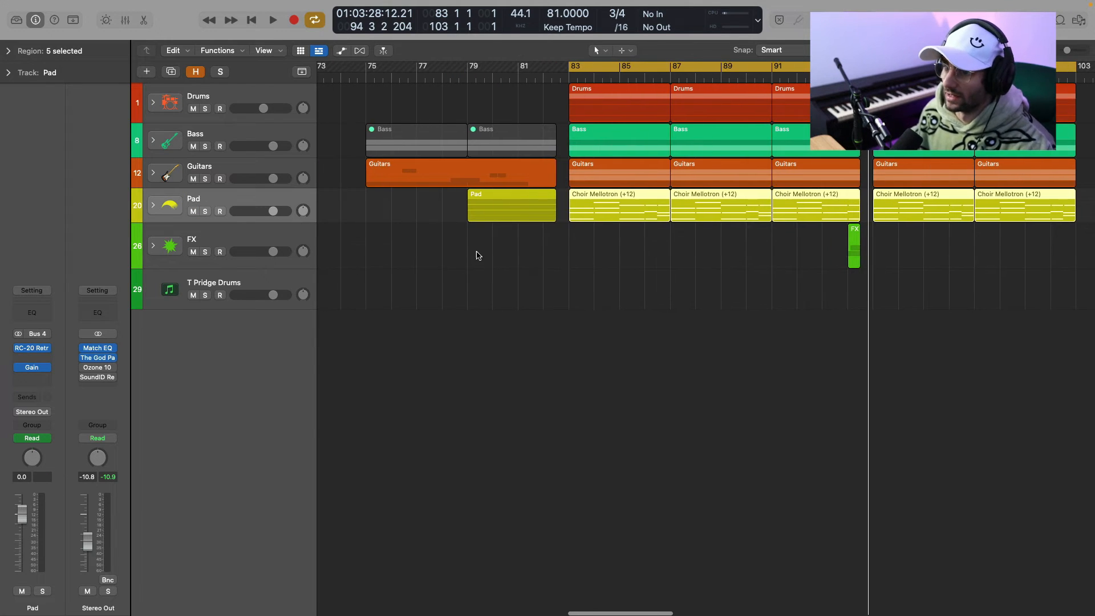
scroll(506, 152, left, 1)
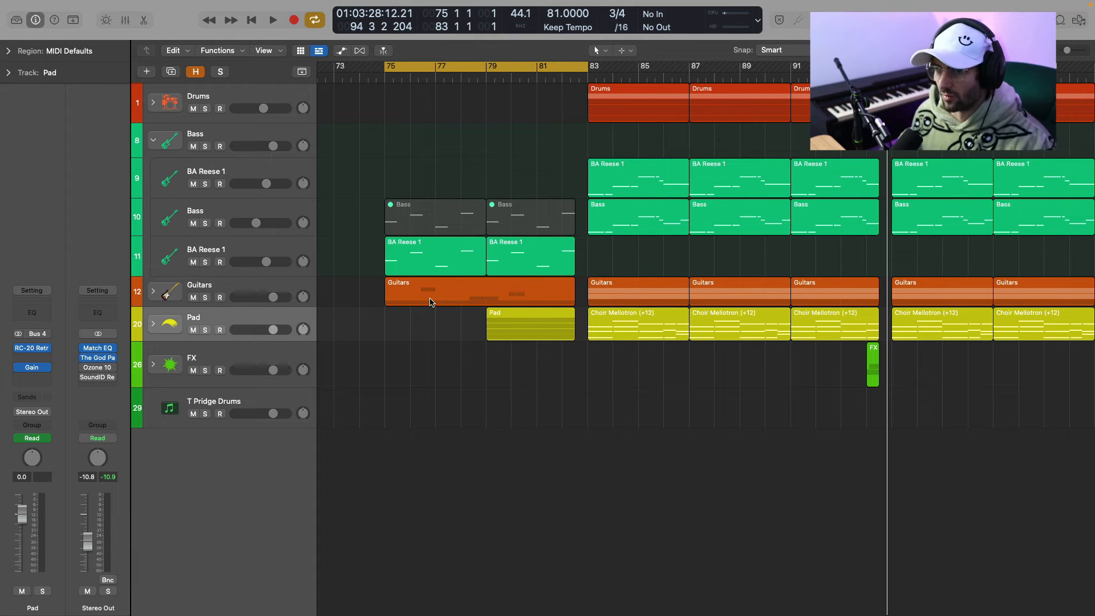
- Look into the Guitars stack and collapse it, then expand the Bass stack and solo BA Reese 1 on track 11
click(154, 292)
scroll(368, 344, down, 4)
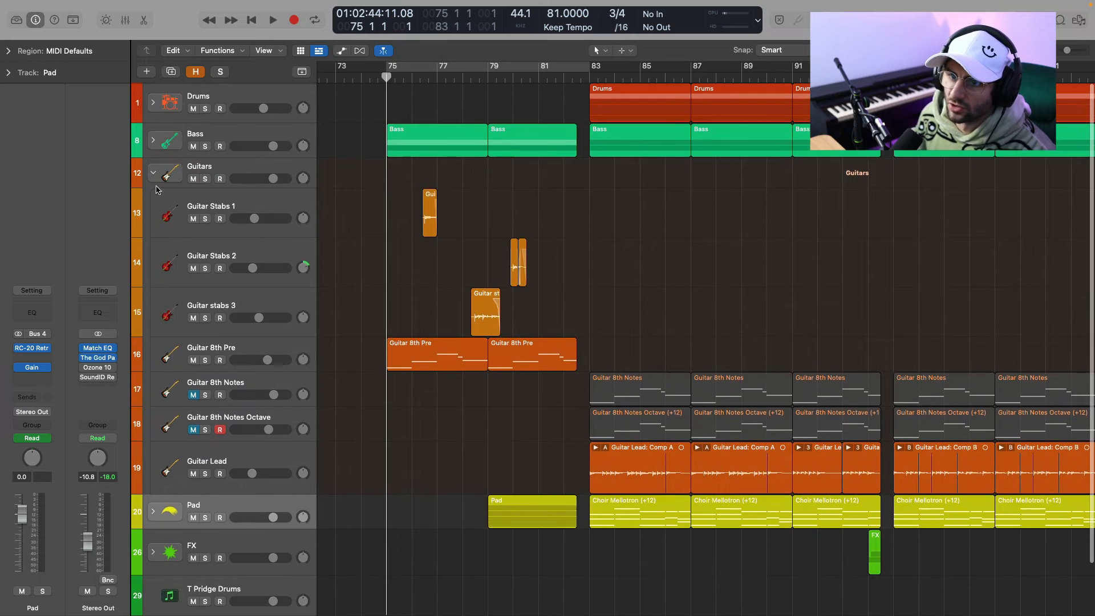
click(154, 177)
click(153, 143)
click(250, 253)
click(206, 262)
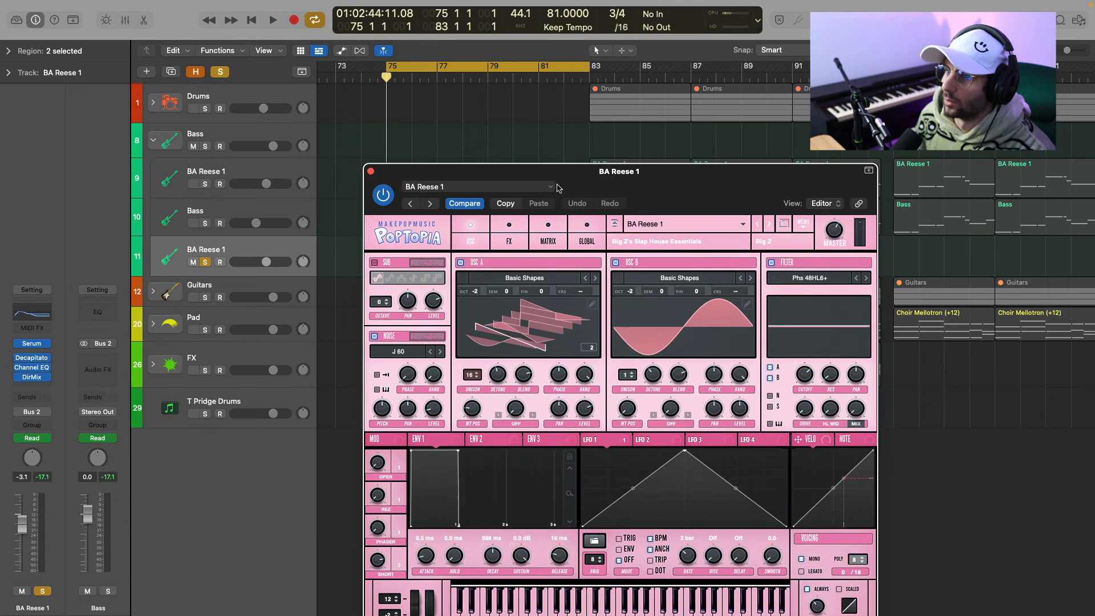
- Inspect the soloed BA Reese 1's Serum, Decapitator, Channel EQ and Direction Mixer plug-ins, and play the bass part from bar 75
drag(644, 170, 530, 27)
click(257, 27)
click(32, 358)
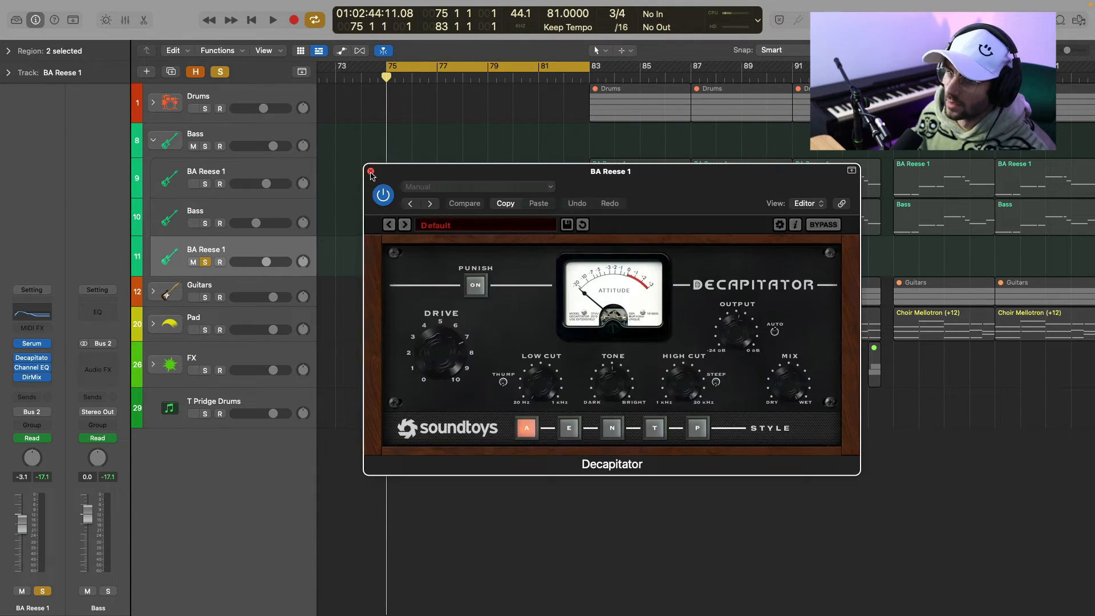
click(31, 358)
click(32, 368)
click(32, 367)
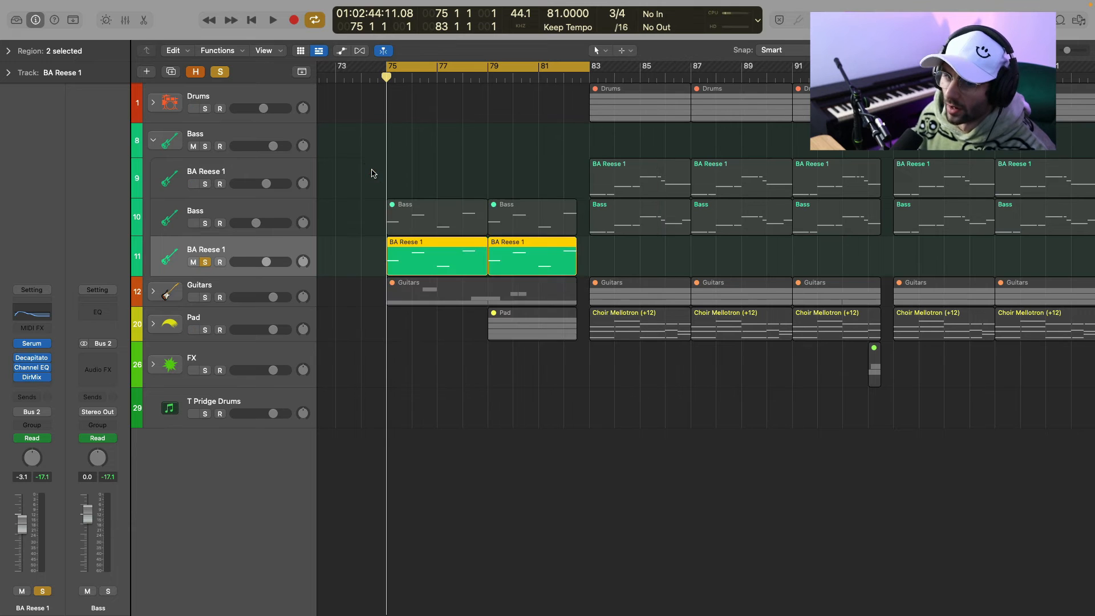
click(32, 377)
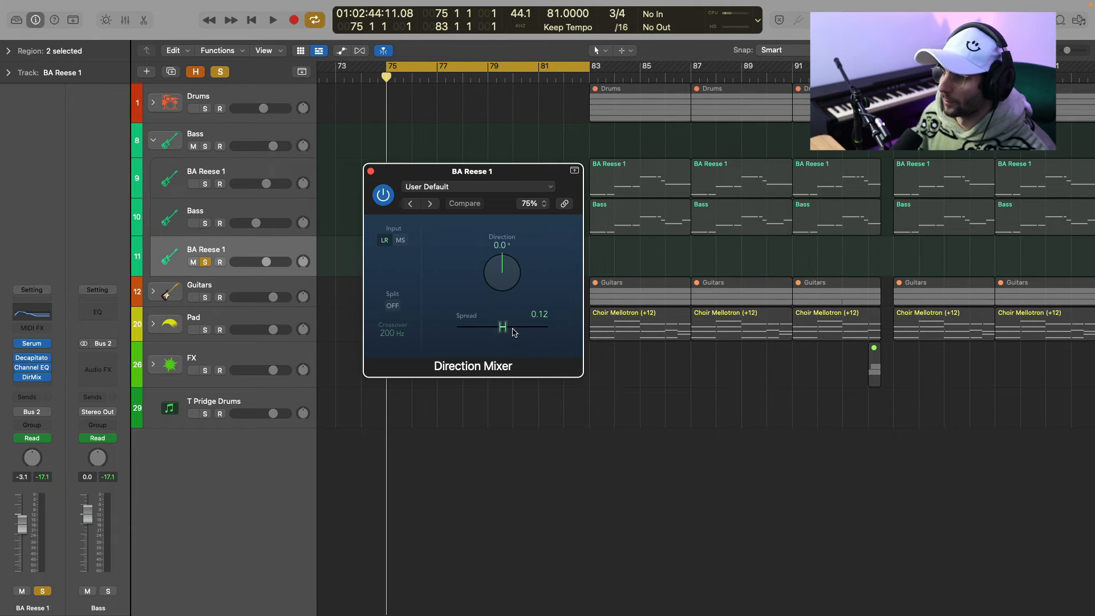
click(369, 171)
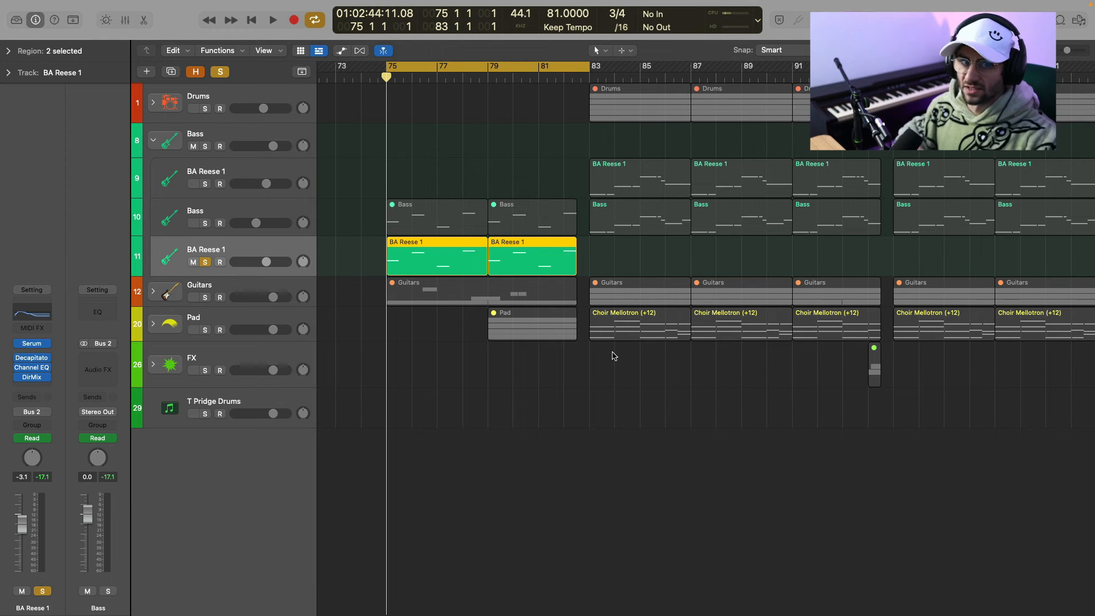
key(space)
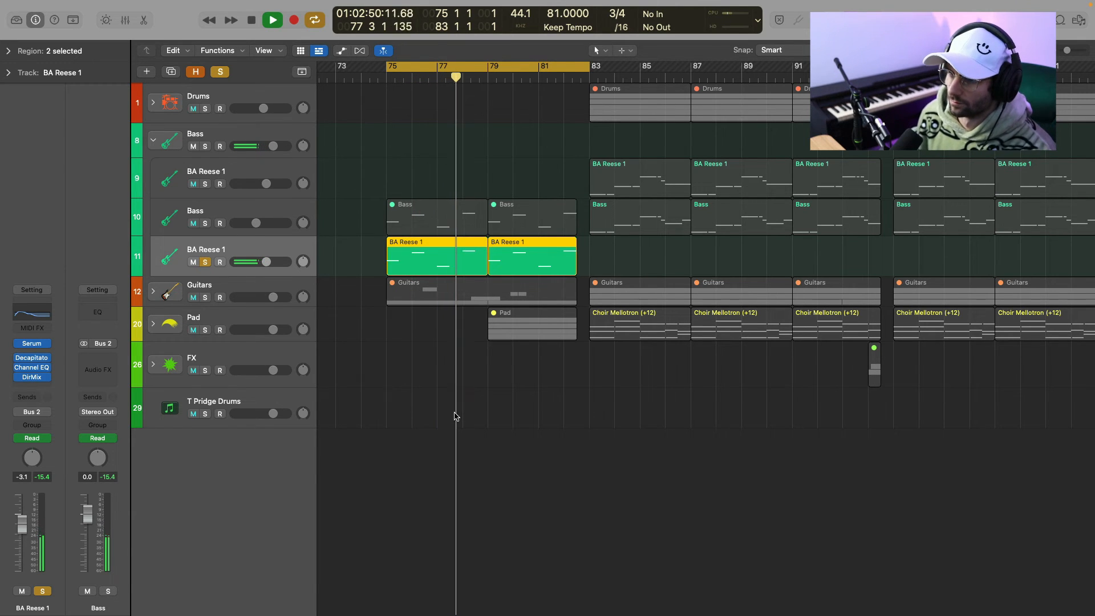
key(space)
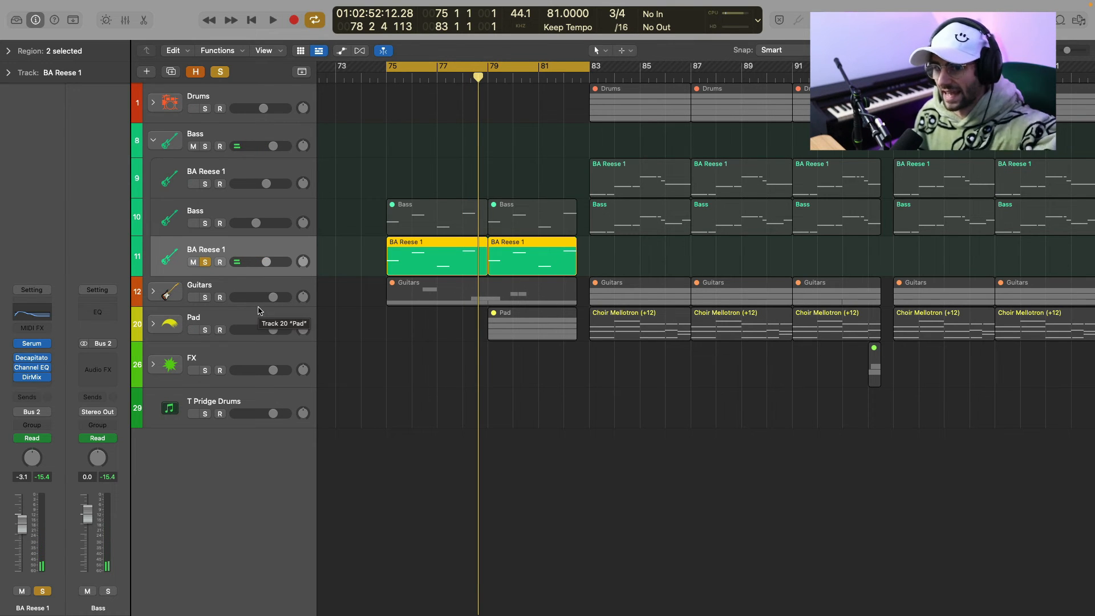
- Expand the Guitars stack, solo Guitar 8th Pre and open its Kontakt 7 instrument
click(153, 292)
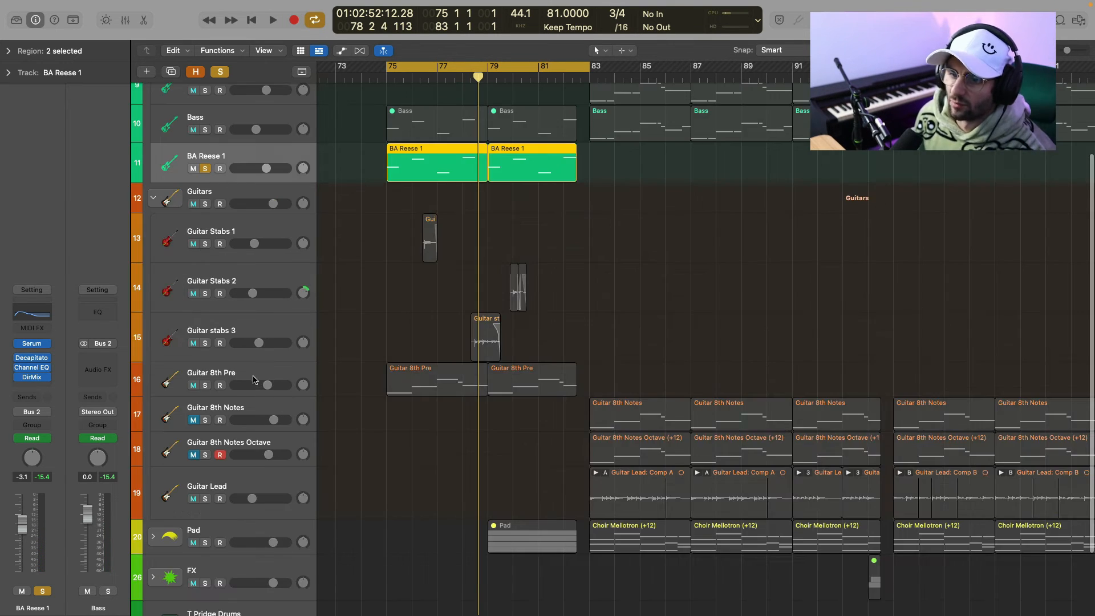
click(252, 376)
click(205, 385)
key(v)
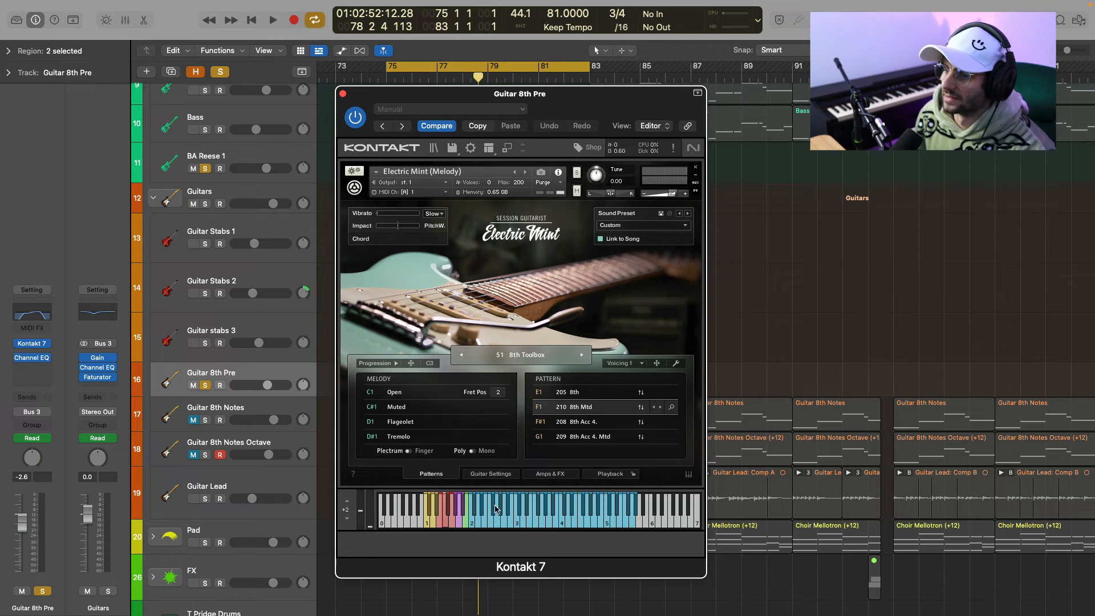
- Check Guitar 8th Pre's Kontakt guitar settings and Channel EQ, and audition the part while bypassing the Guitars stack's Faturator
click(506, 471)
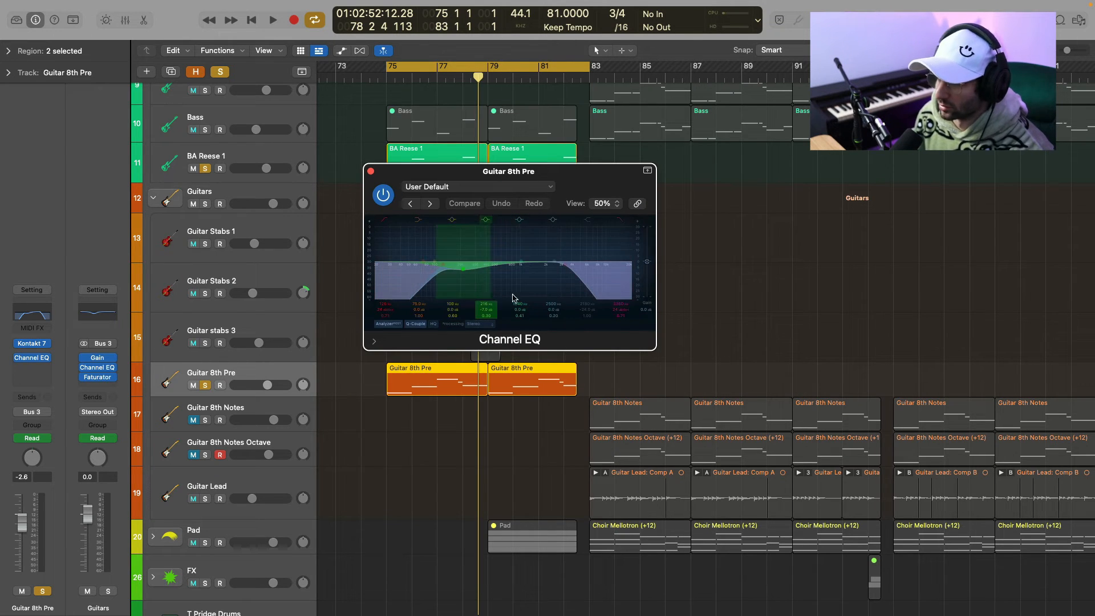
click(371, 171)
key(space)
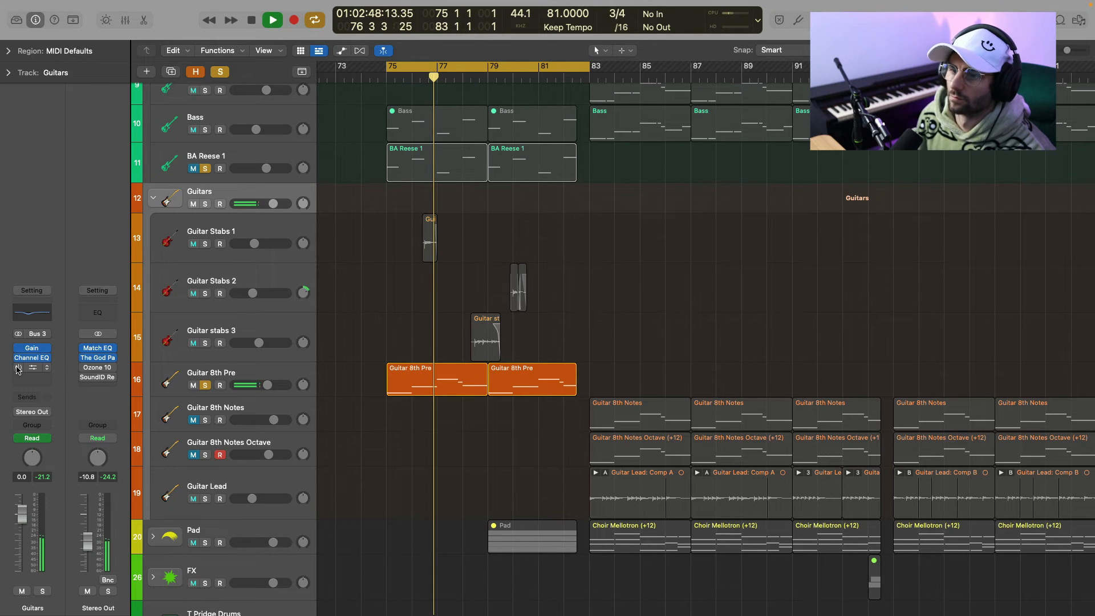
key(space)
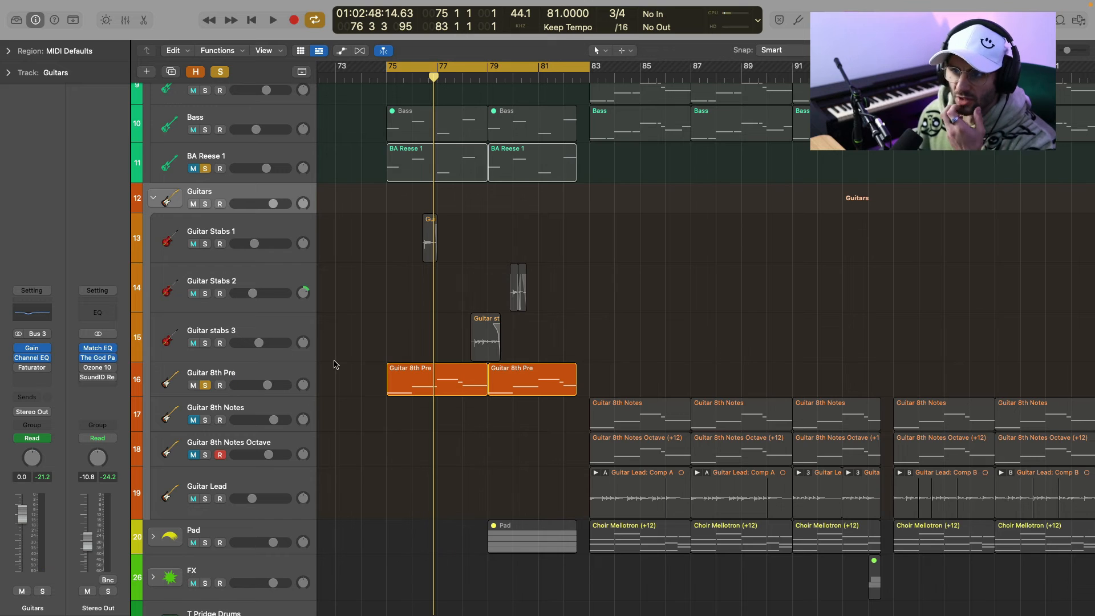
- Solo Guitar Stabs 1, play it from bar 76 2 with cycling turned off, and inspect its Guitar Rig 6 FX plug-in
click(226, 233)
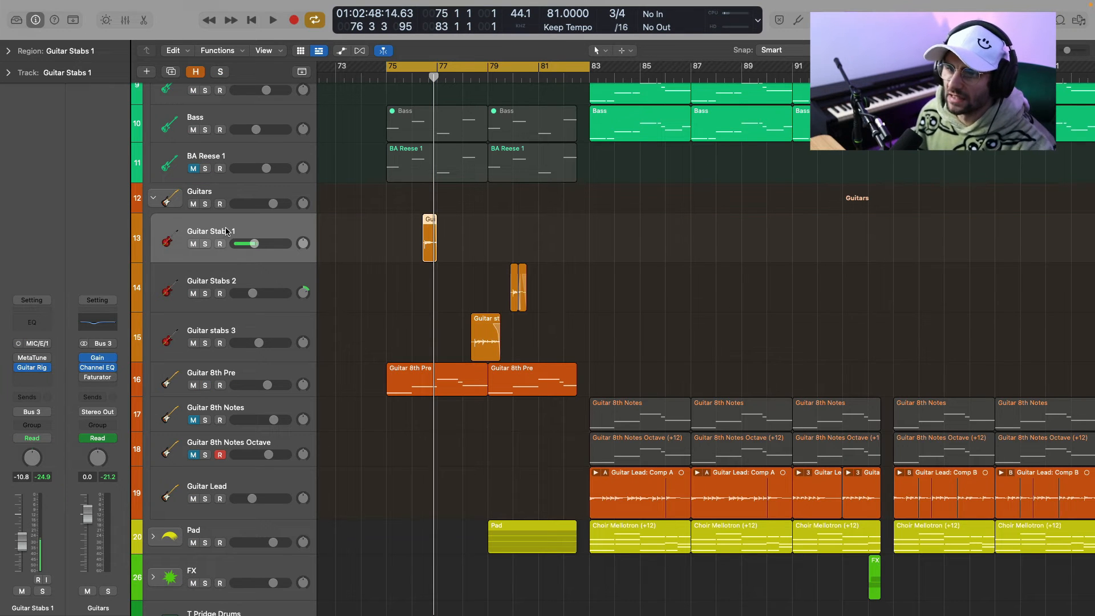
key(s)
key(space)
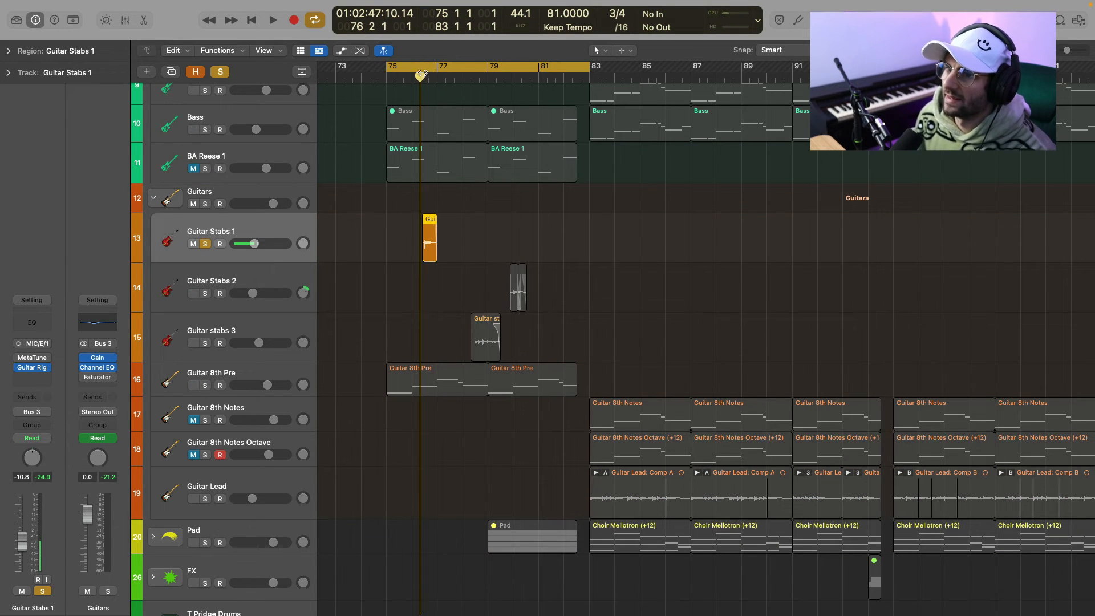
key(c)
key(space)
click(32, 367)
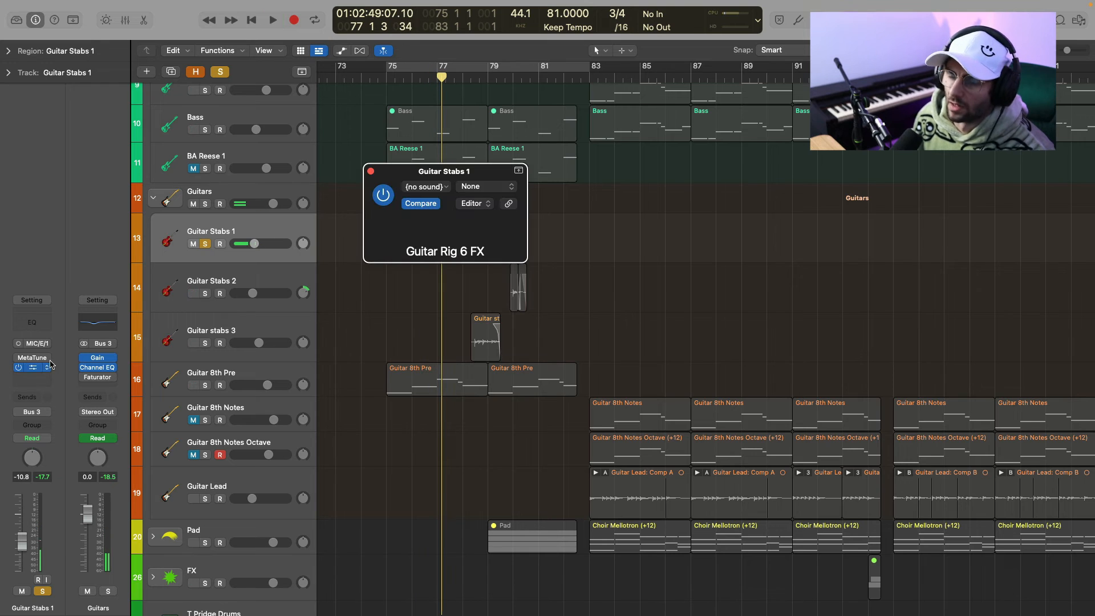
drag(529, 176, 408, 40)
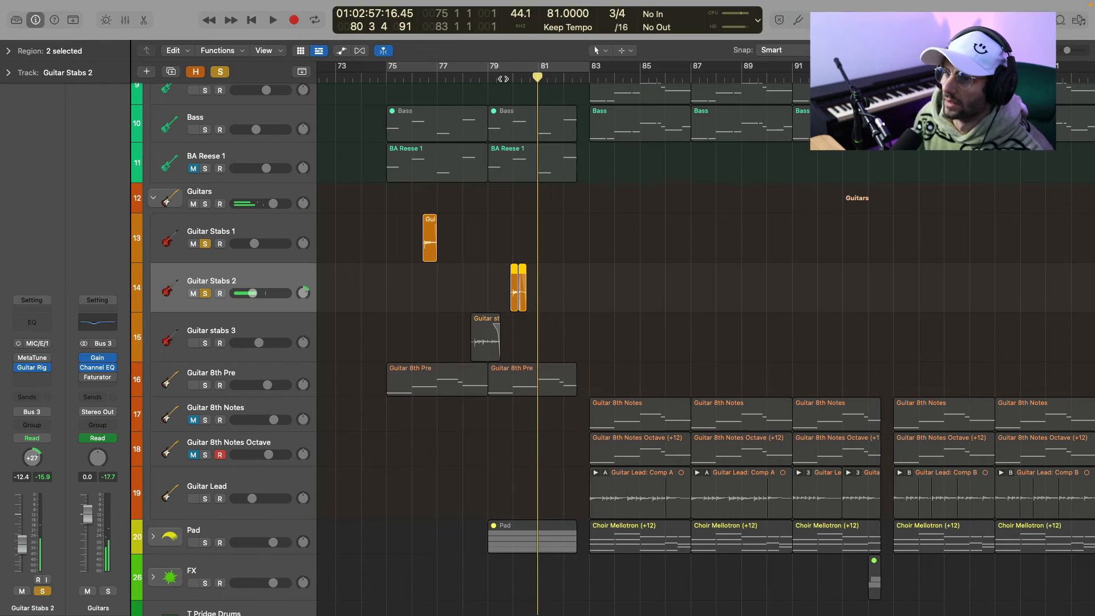
- Play the soloed Guitar Stabs 2 from bar 79 3 and open its Guitar Rig plug-in
click(503, 78)
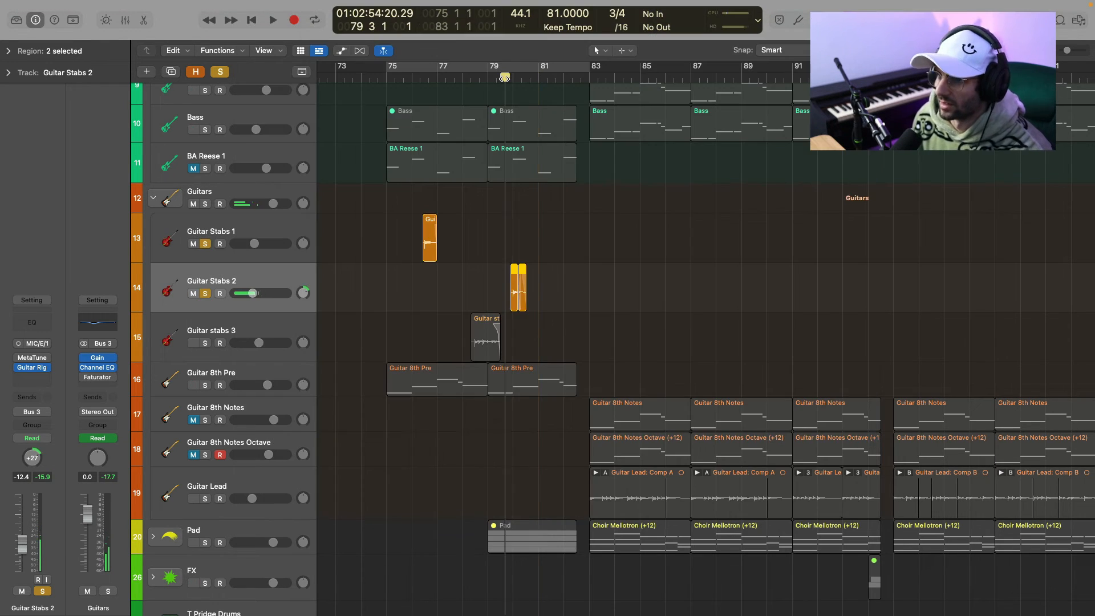
key(space)
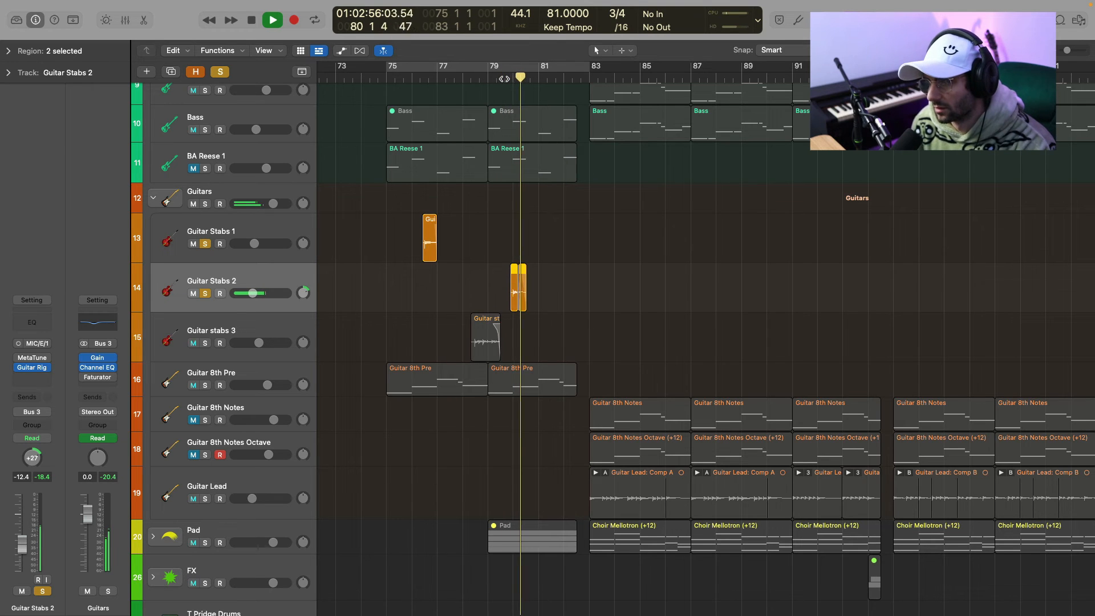
key(space)
click(32, 367)
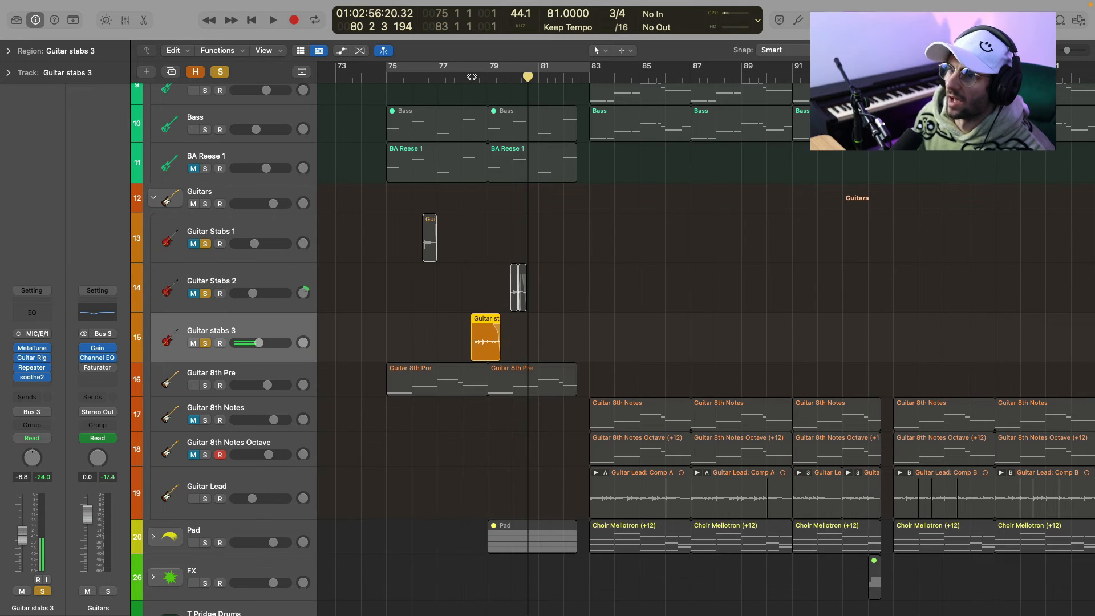
- Play the soloed Guitar stabs 3 from bar 78 2 and inspect its Guitar Rig 6 FX, Repeater and soothe2 plug-ins
click(472, 77)
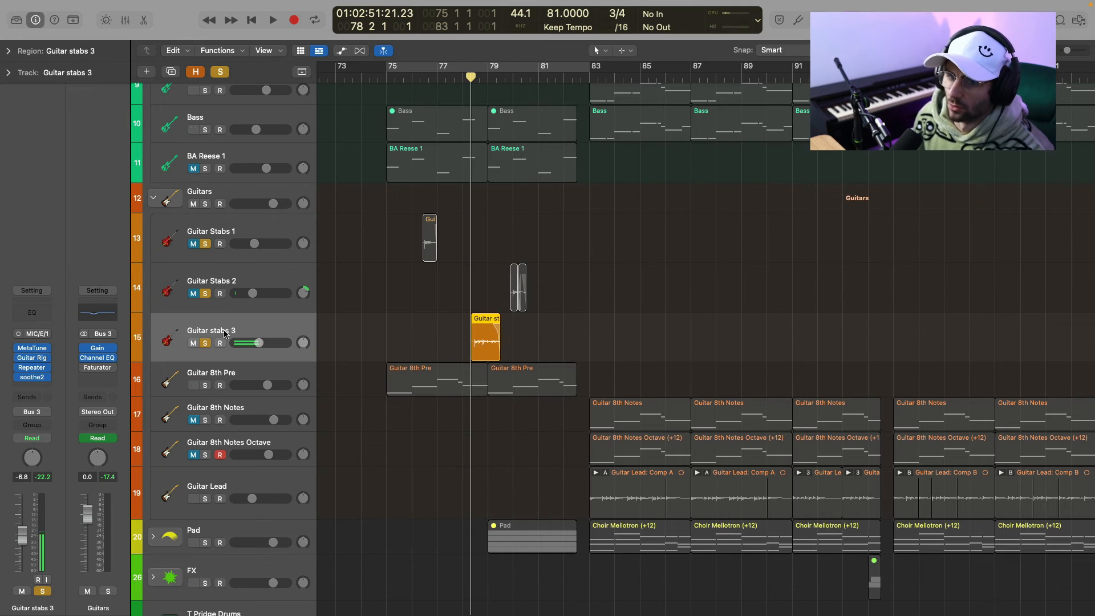
key(space)
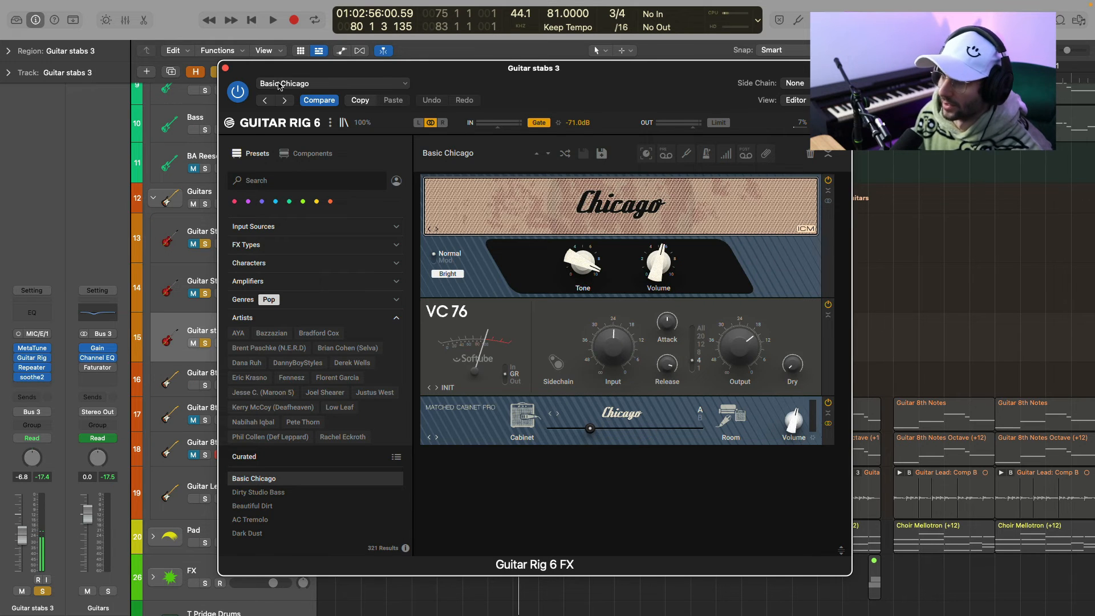
click(226, 68)
click(32, 368)
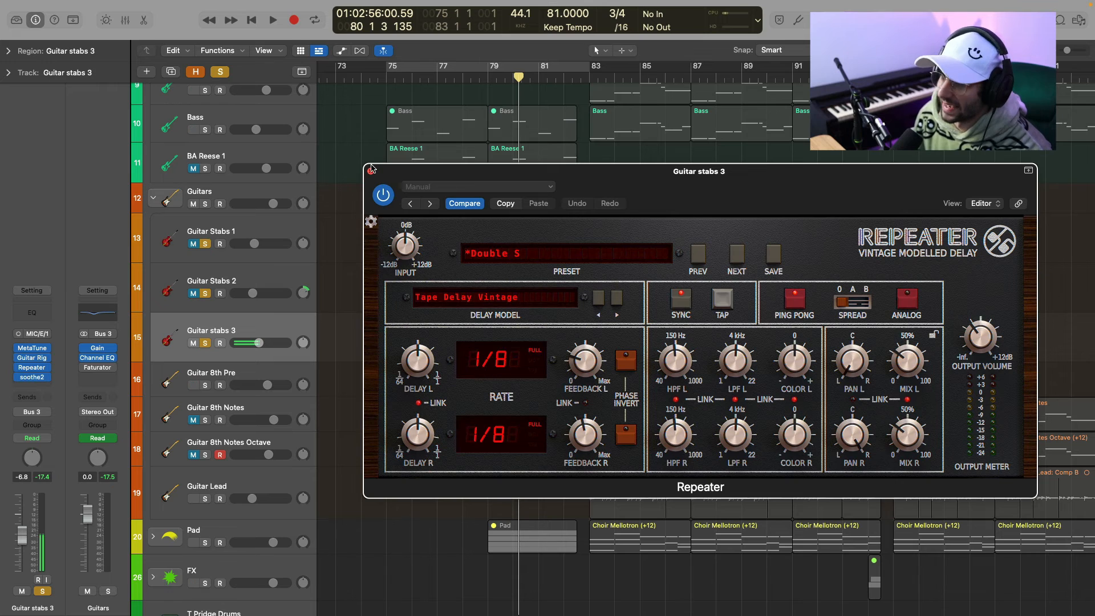
click(371, 169)
click(33, 377)
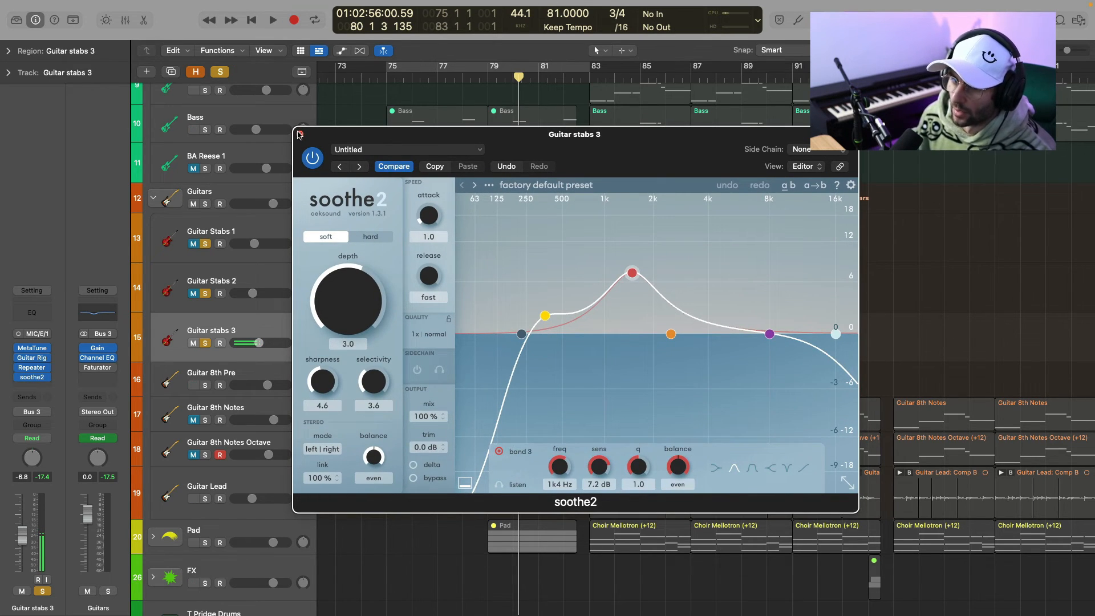
click(300, 135)
- Set the cycle range to bars 79 to 83 and expand the Pad stack with all solos cleared
shift+click(509, 68)
scroll(611, 517, down, 3)
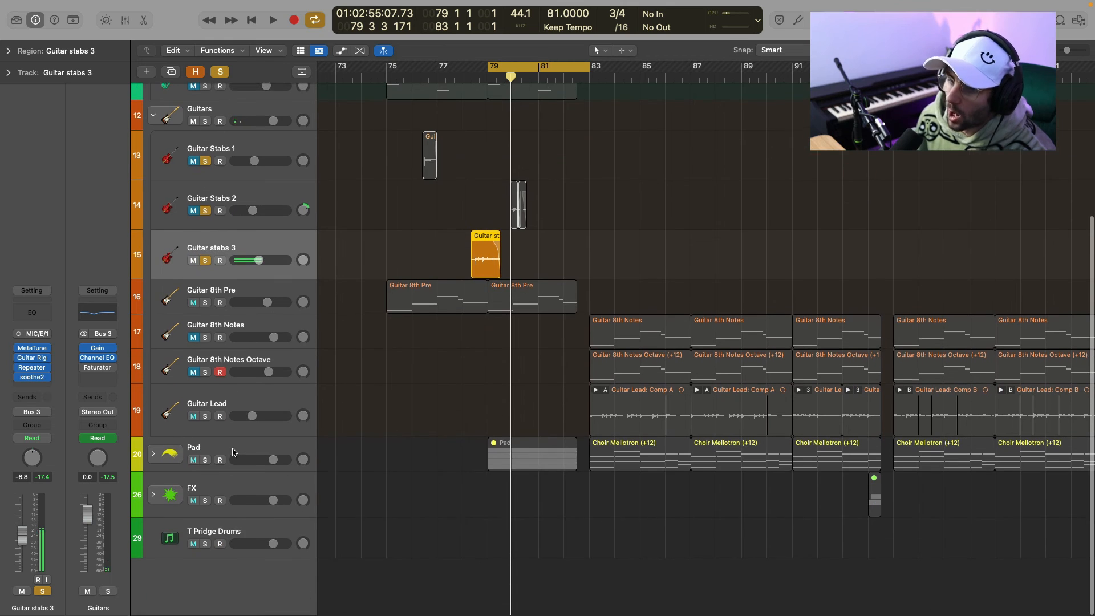
click(207, 461)
click(154, 454)
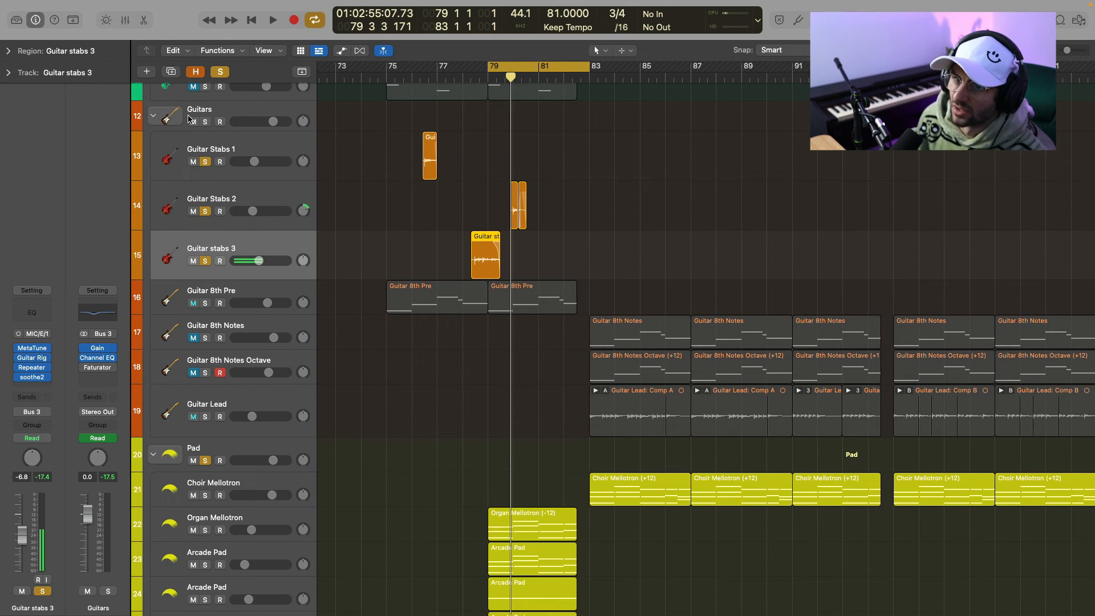
click(222, 72)
scroll(447, 264, down, 5)
- Solo the Organ Mellotron track and inspect its Mellotron instrument and Channel EQ
click(245, 410)
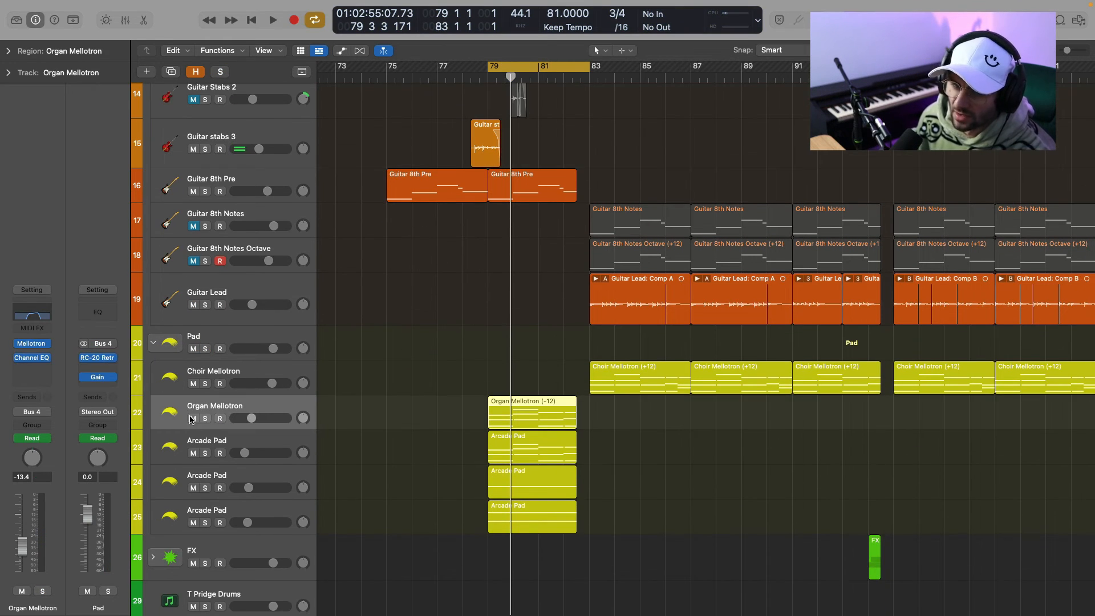
click(31, 344)
click(31, 343)
key(s)
click(31, 357)
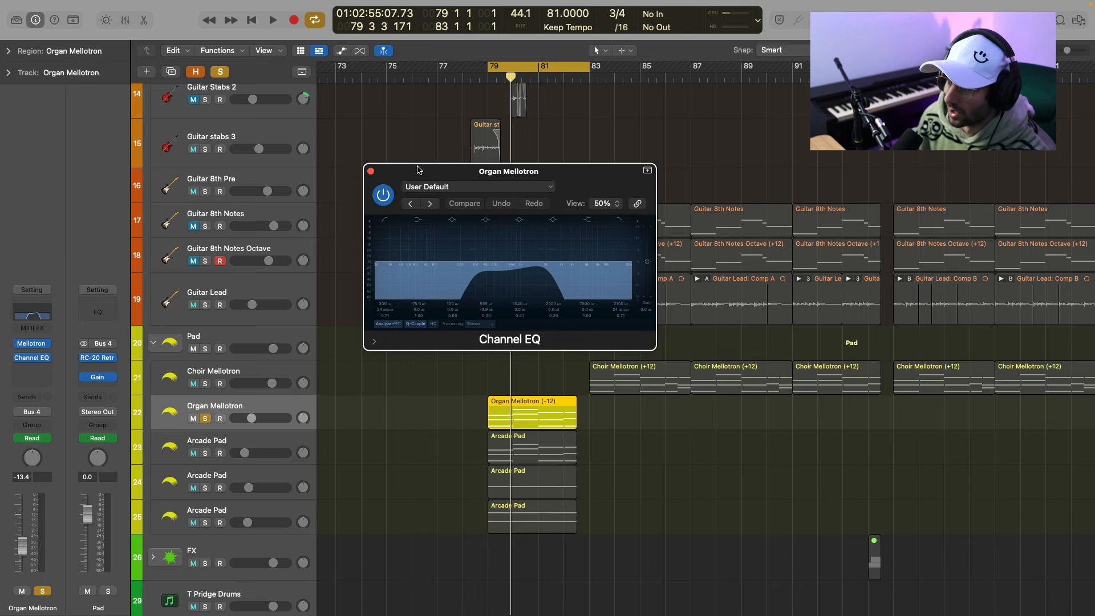
- Show track automation, examine the high-cut curves on the Organ Mellotron and Arcade Pad tracks, and re-solo Organ Mellotron
click(340, 51)
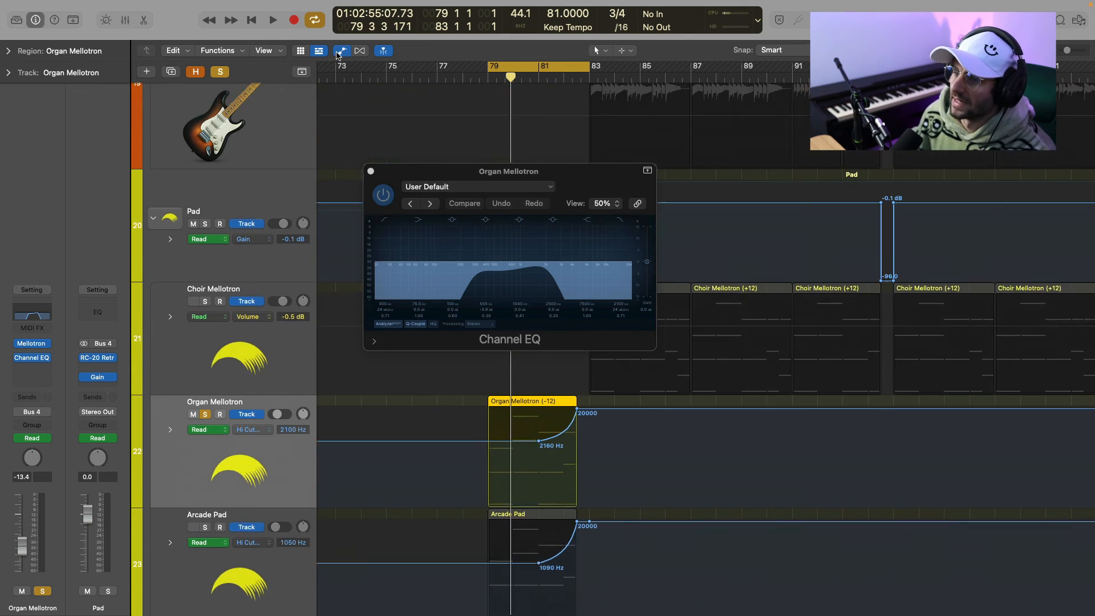
scroll(591, 567, down, 3)
scroll(549, 469, up, 2)
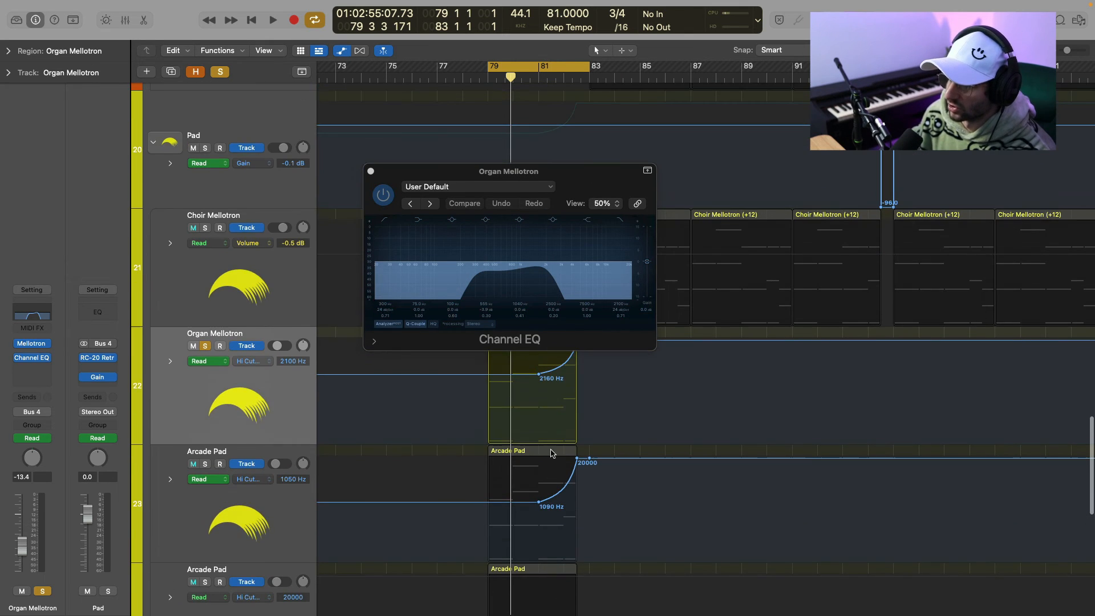
click(370, 172)
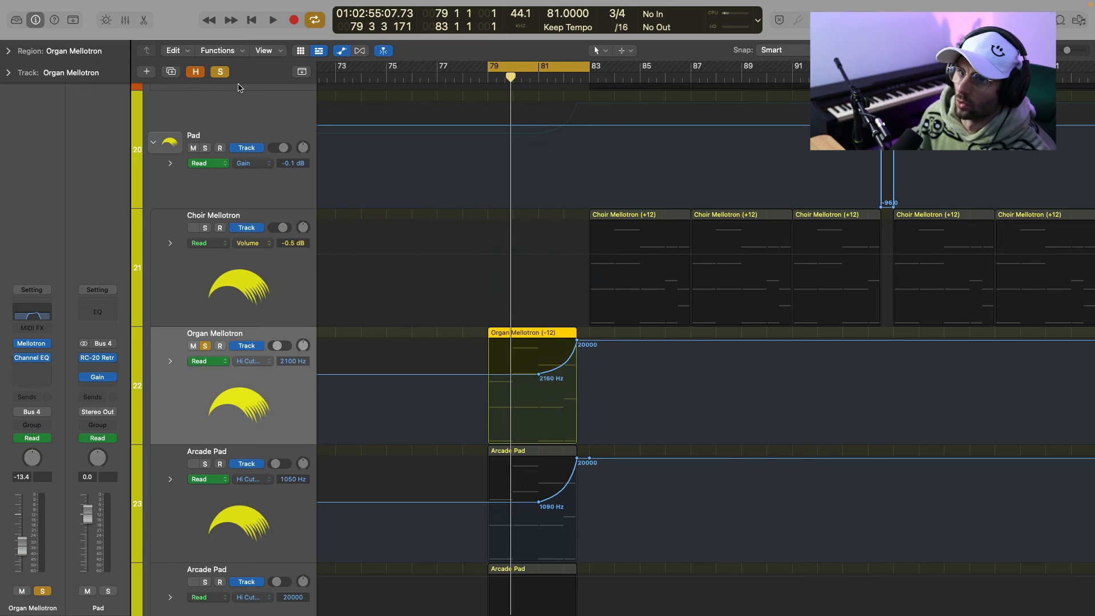
click(220, 72)
click(206, 346)
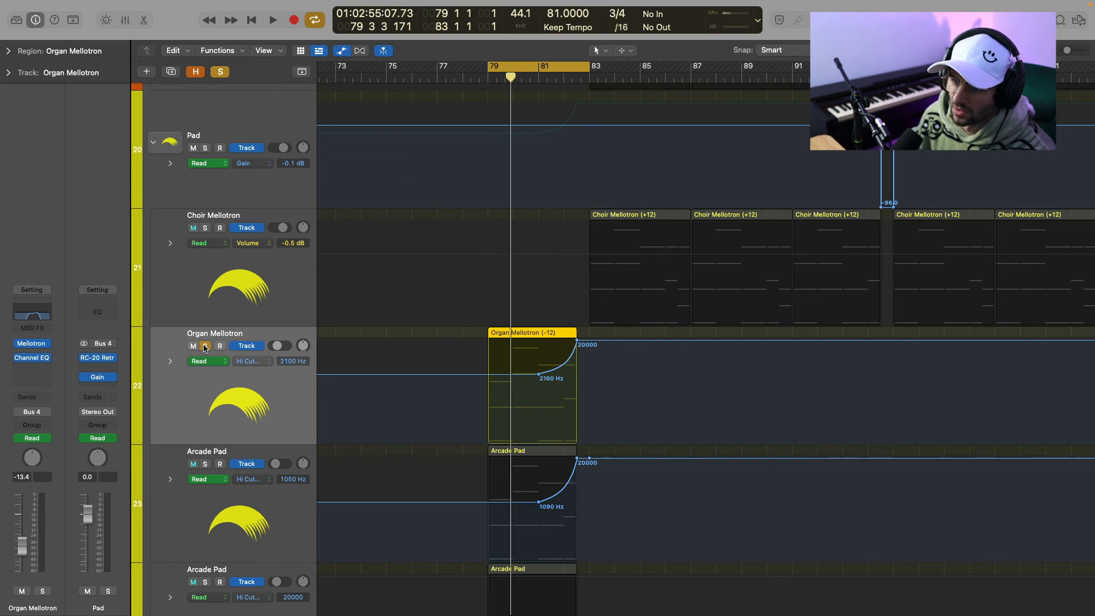
- Play the soloed Organ Mellotron through its high-cut sweep with cycling turned off, and dismiss the overload alert
key(space)
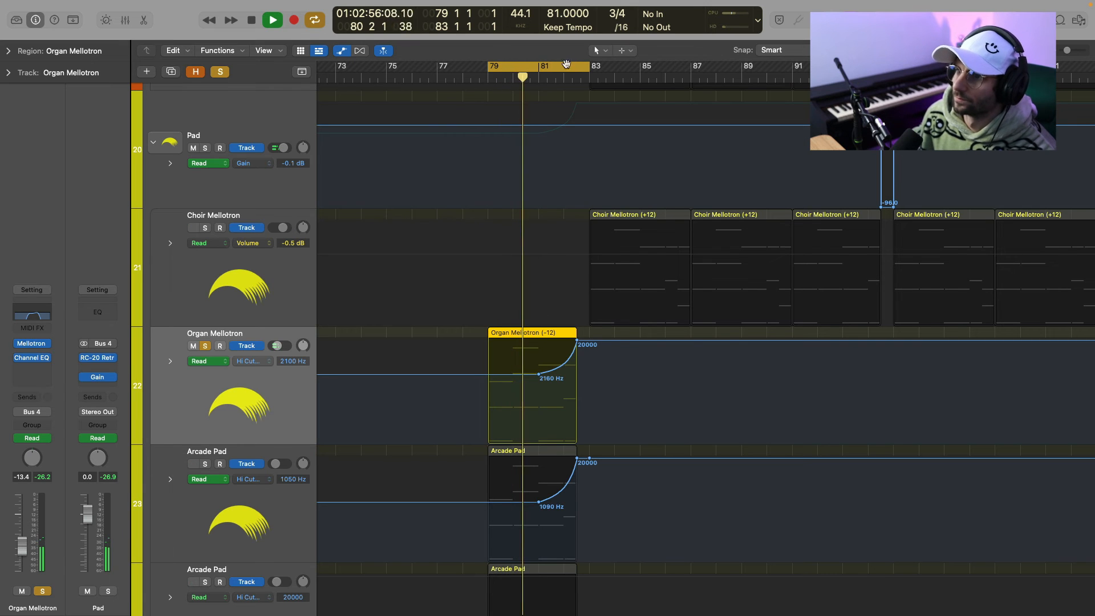
click(564, 84)
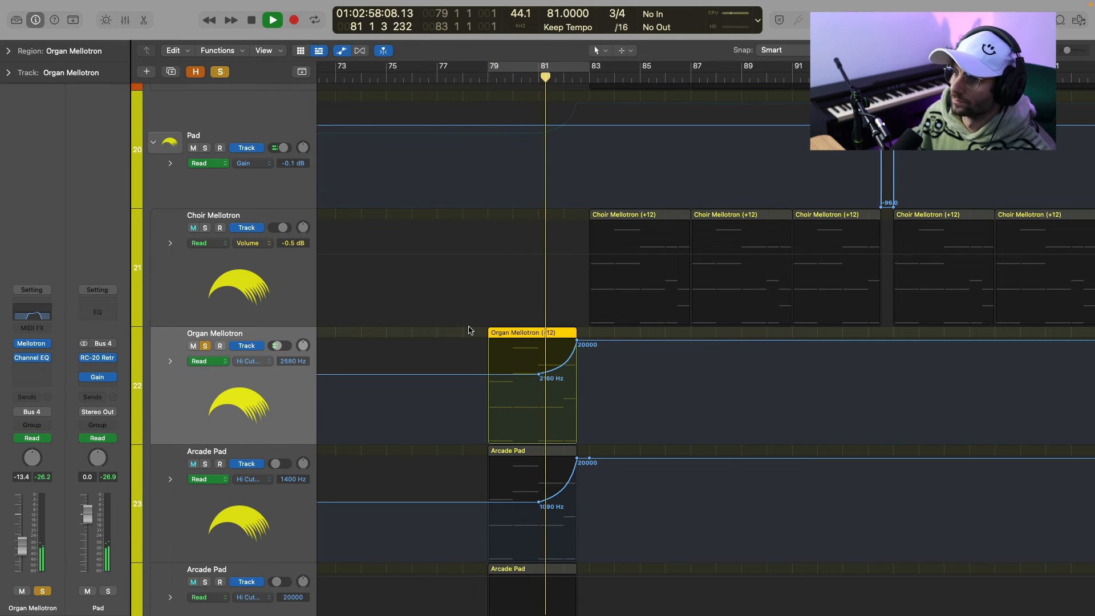
scroll(473, 331, down, 2)
scroll(476, 332, down, 2)
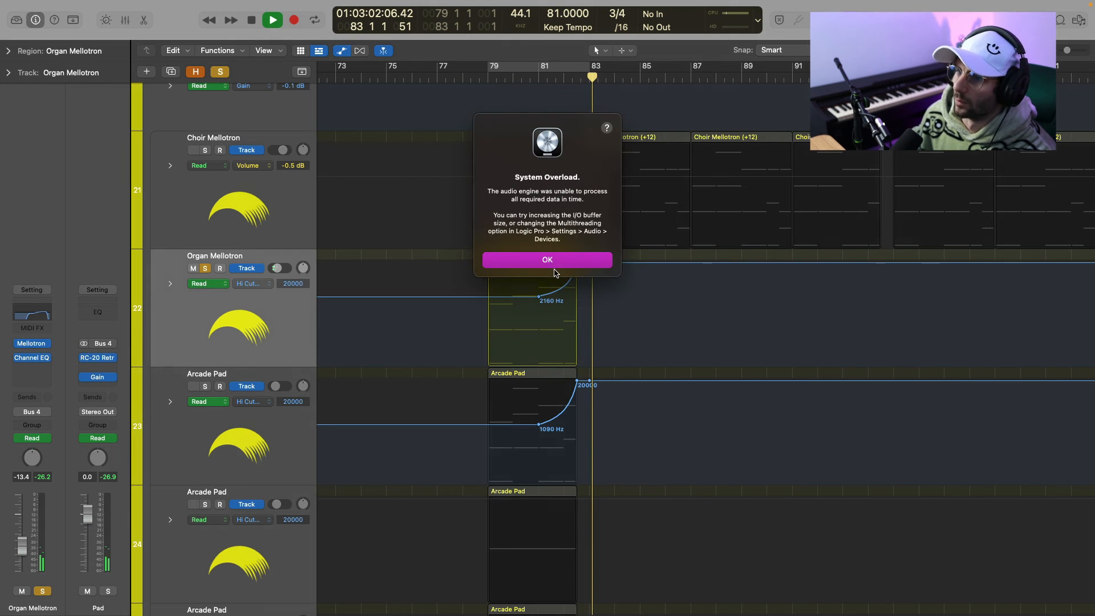
click(555, 257)
scroll(611, 278, up, 10)
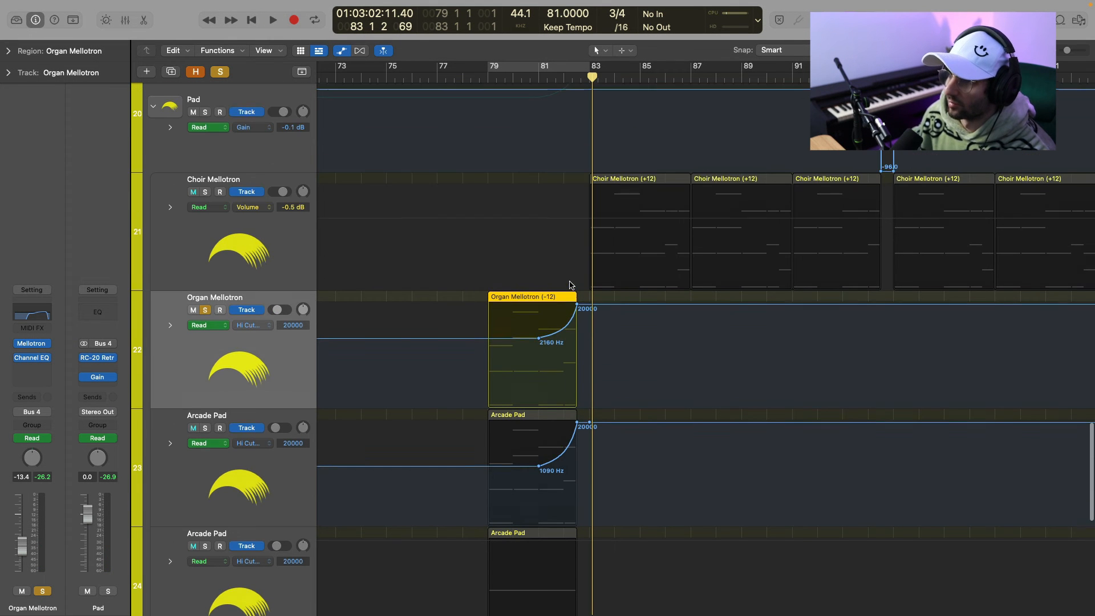
- With track automation hidden, solo the first Arcade Pad track and inspect its Arcade instrument
click(334, 53)
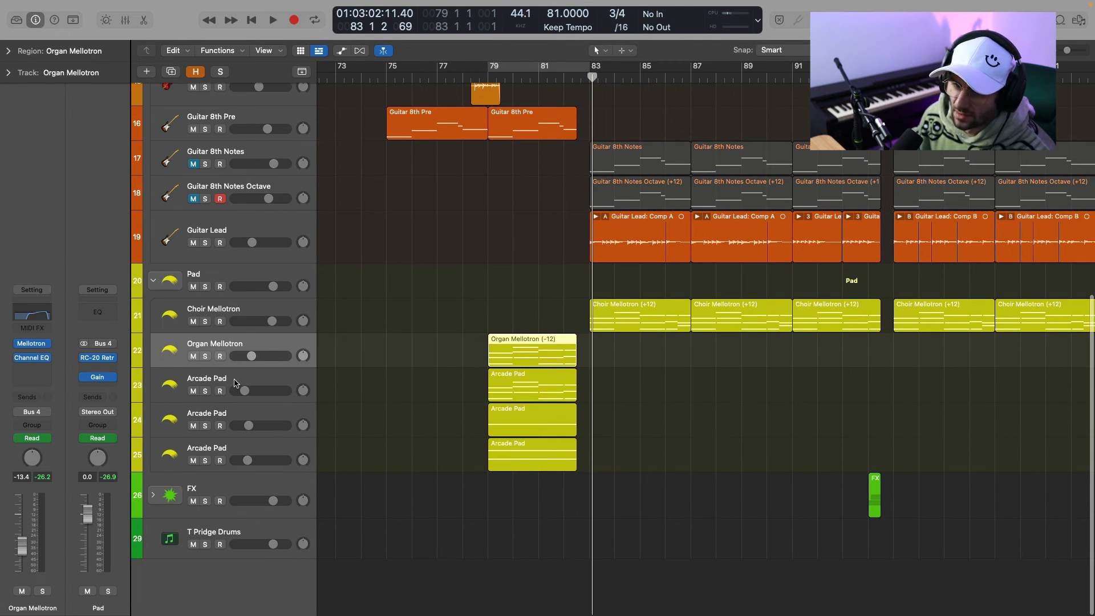
click(235, 383)
click(239, 340)
click(231, 379)
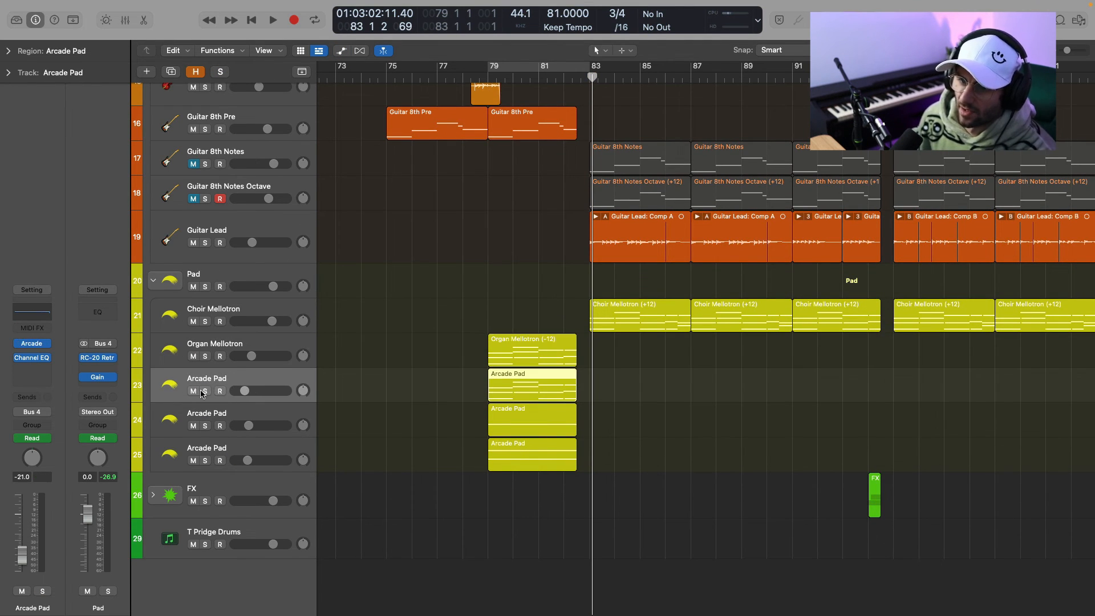
click(206, 392)
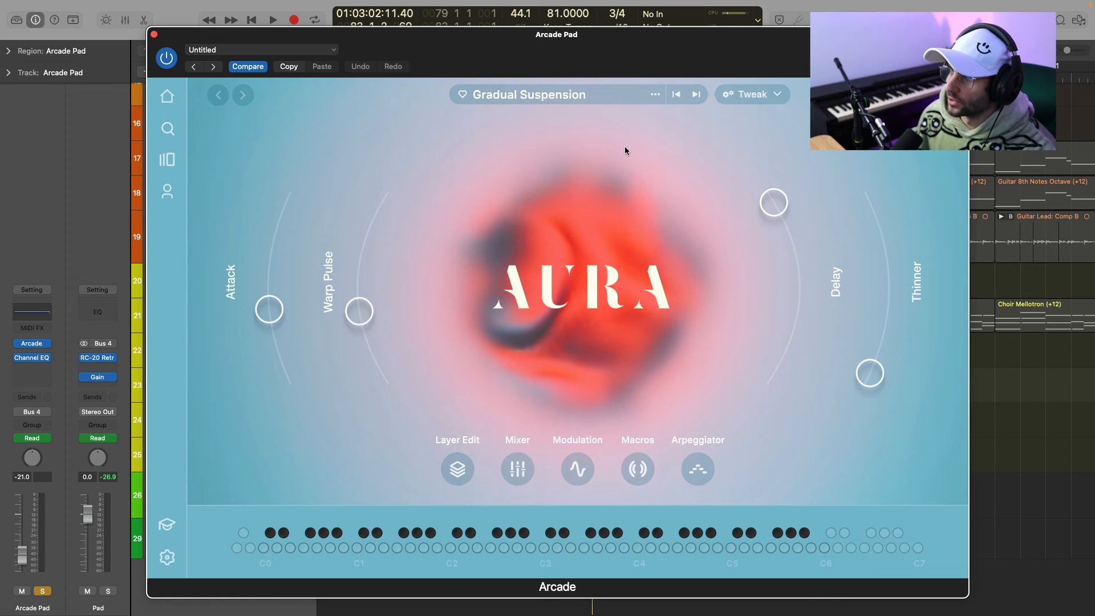
click(155, 36)
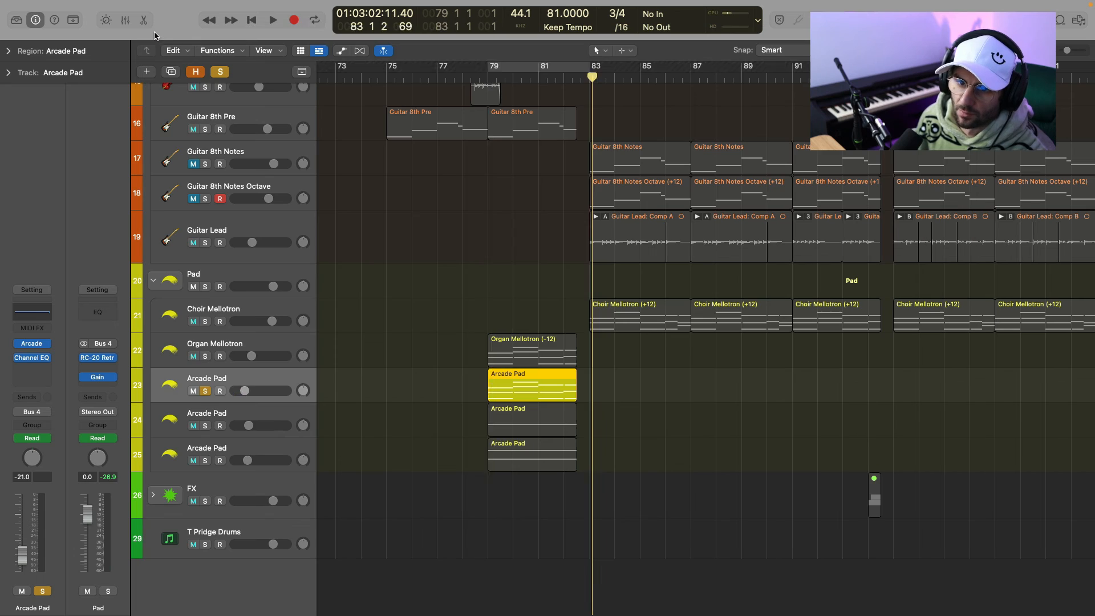
- Play the soloed first Arcade Pad in the bar 79 to 83 cycle and examine its Channel EQ high cut
key(space)
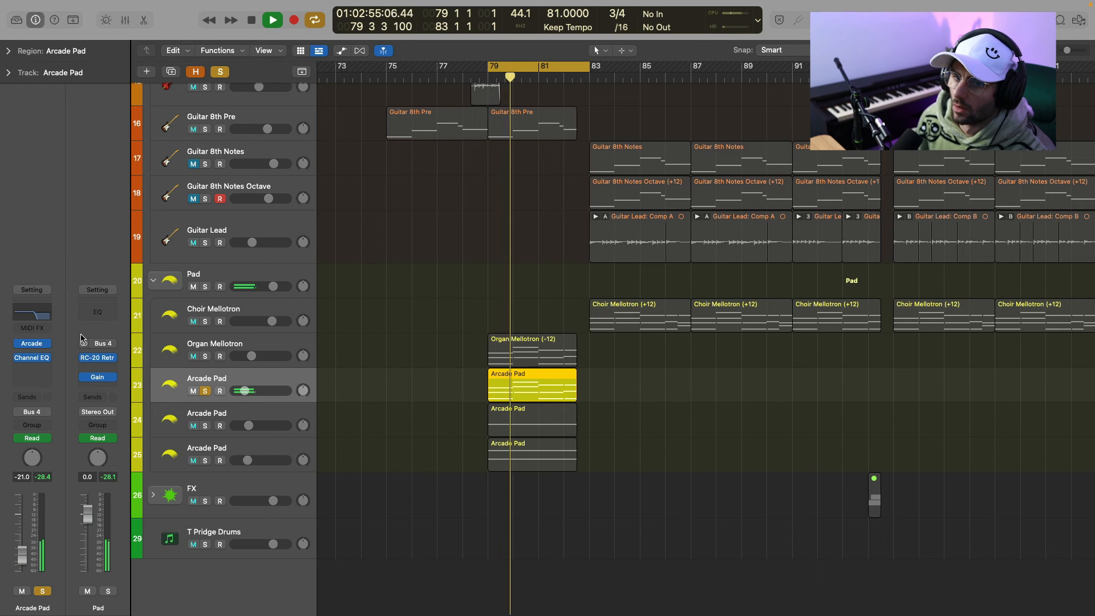
click(32, 358)
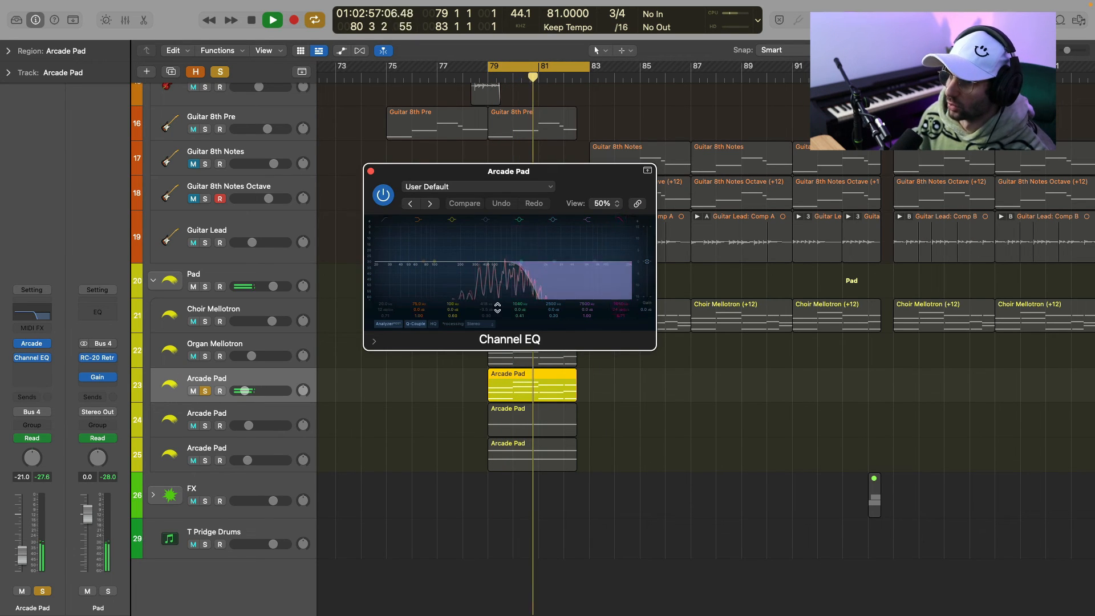
drag(557, 268, 573, 268)
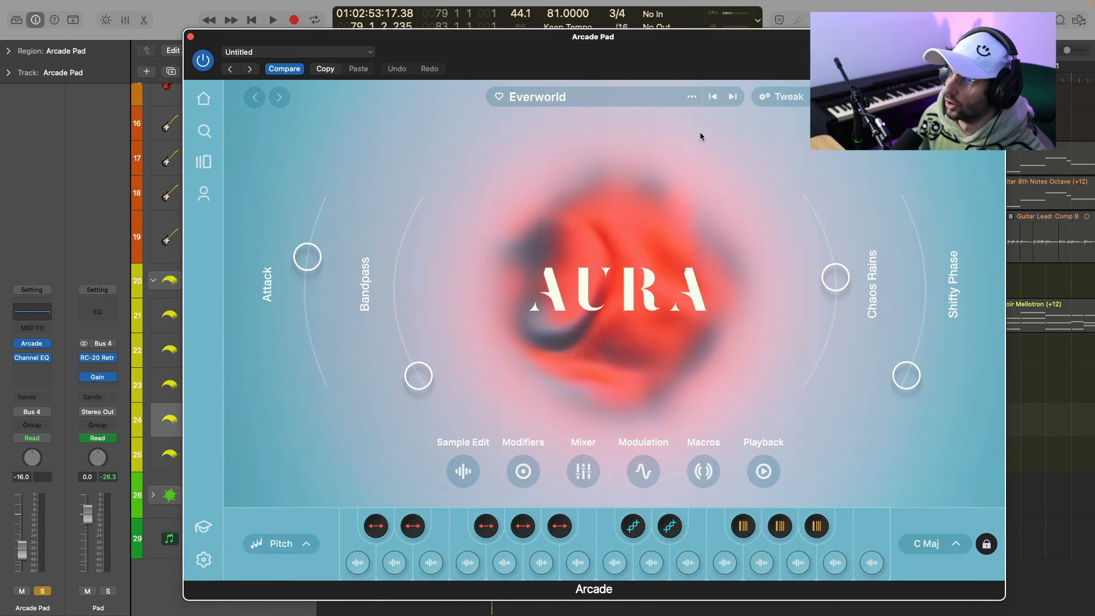
- Close the second Arcade Pad's Arcade instrument and audition the soloed track past the cycle range
click(191, 36)
key(space)
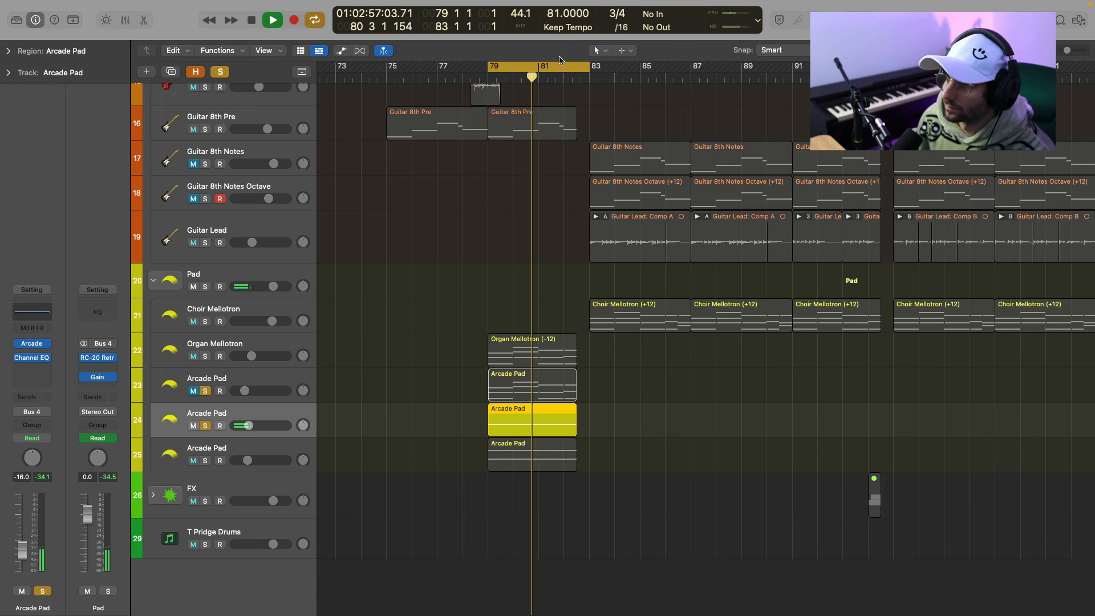
key(c)
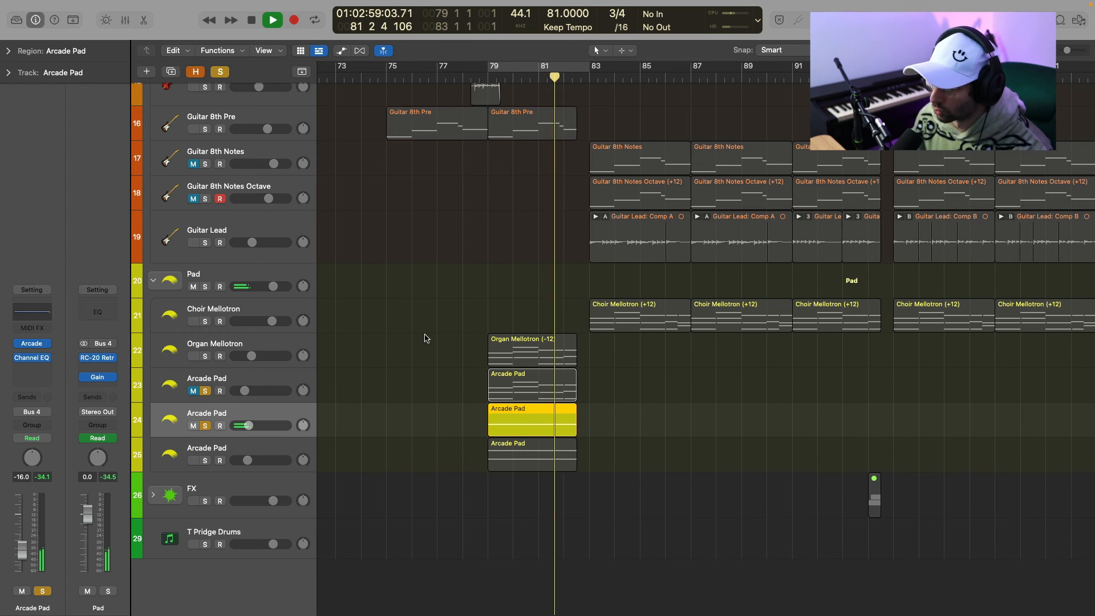
- Inspect the third Arcade Pad's Arcade instrument and play the soloed track through to bar 83
key(v)
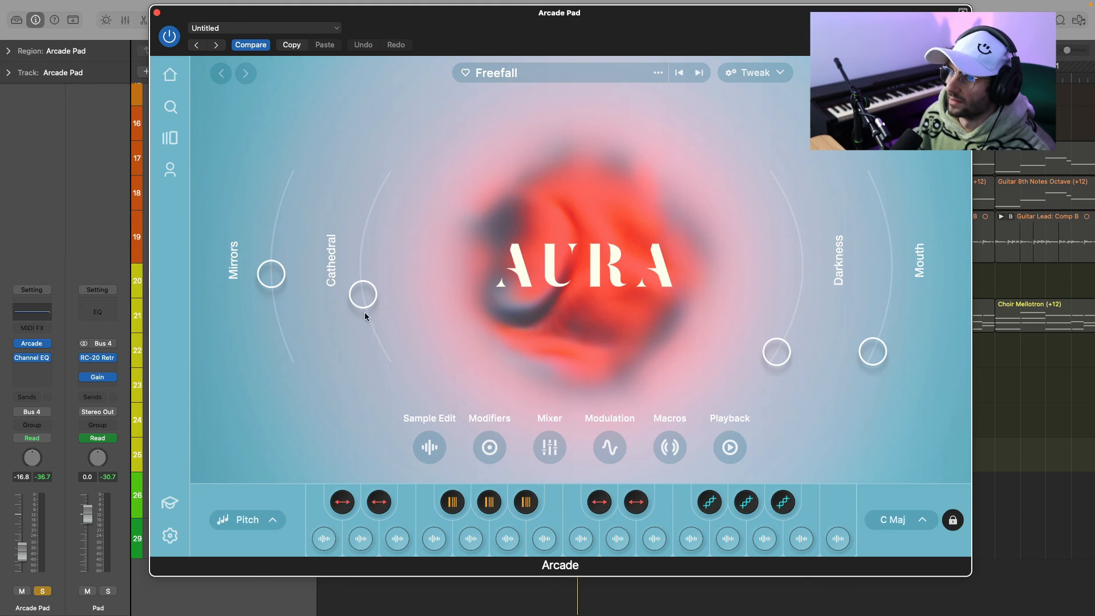
click(156, 11)
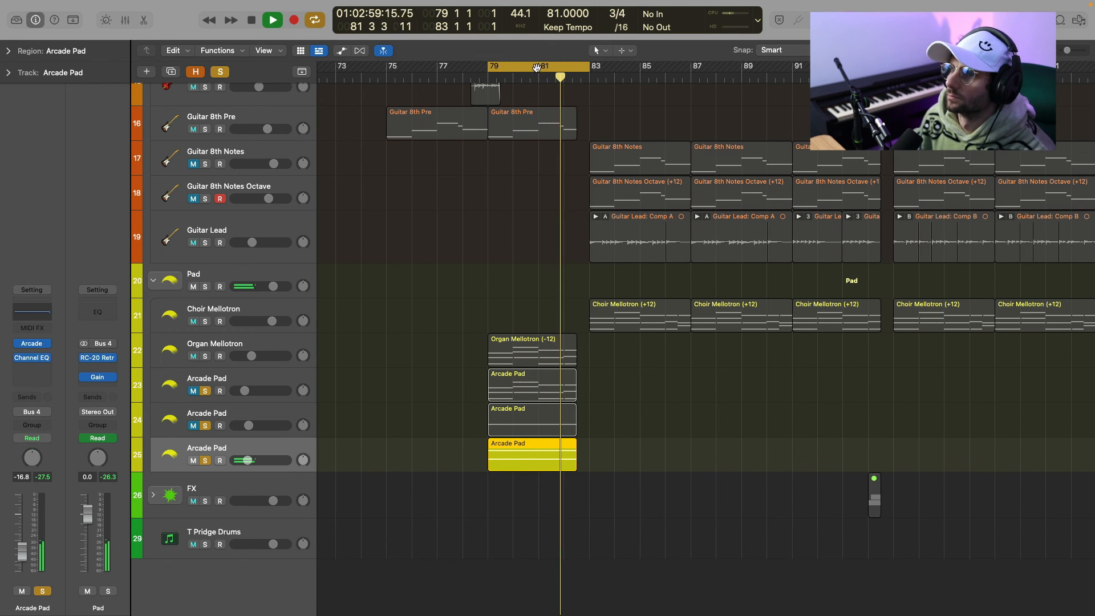
key(c)
key(space)
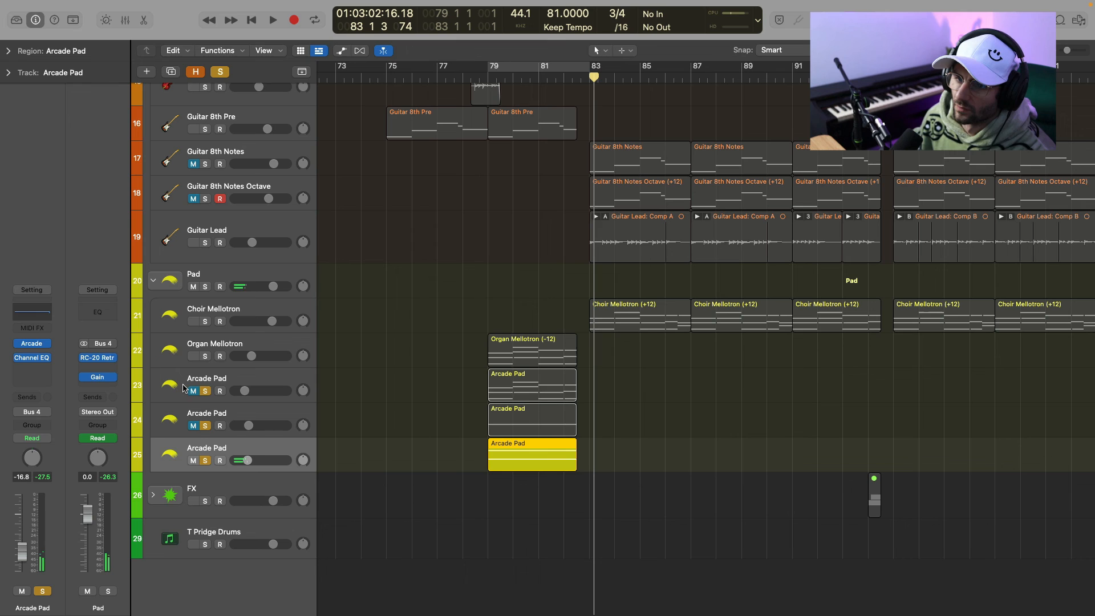
- Add Organ Mellotron to the soloed Arcade Pads and play all four pad layers together from bar 79
click(204, 358)
click(487, 73)
key(space)
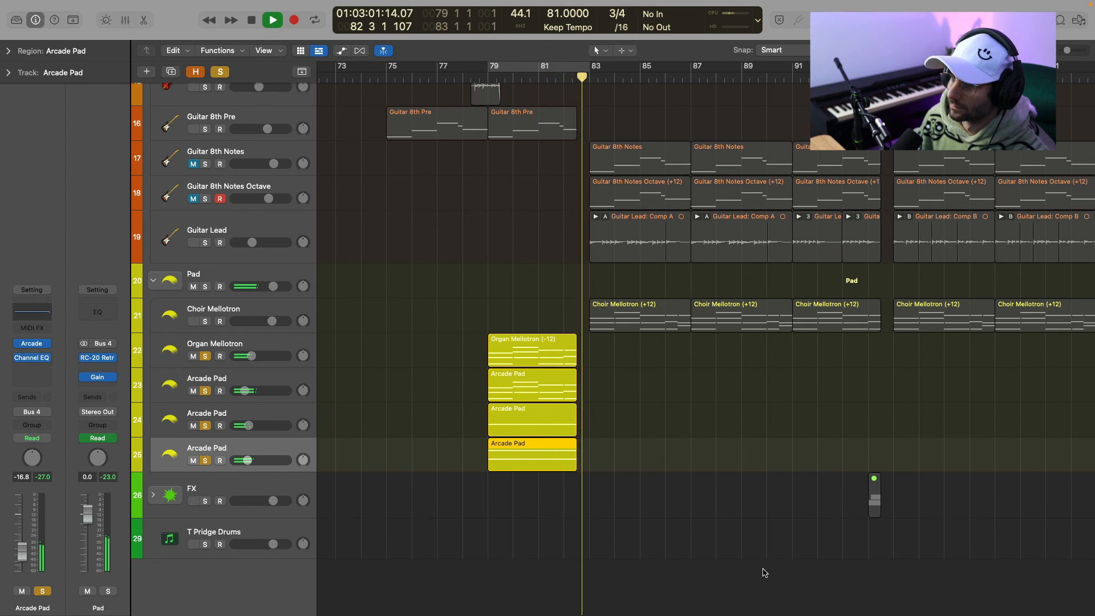
key(space)
- Set the cycle range to bars 75 to 83, clear all solos and play the section with every track
scroll(534, 223, up, 3)
drag(387, 67, 591, 67)
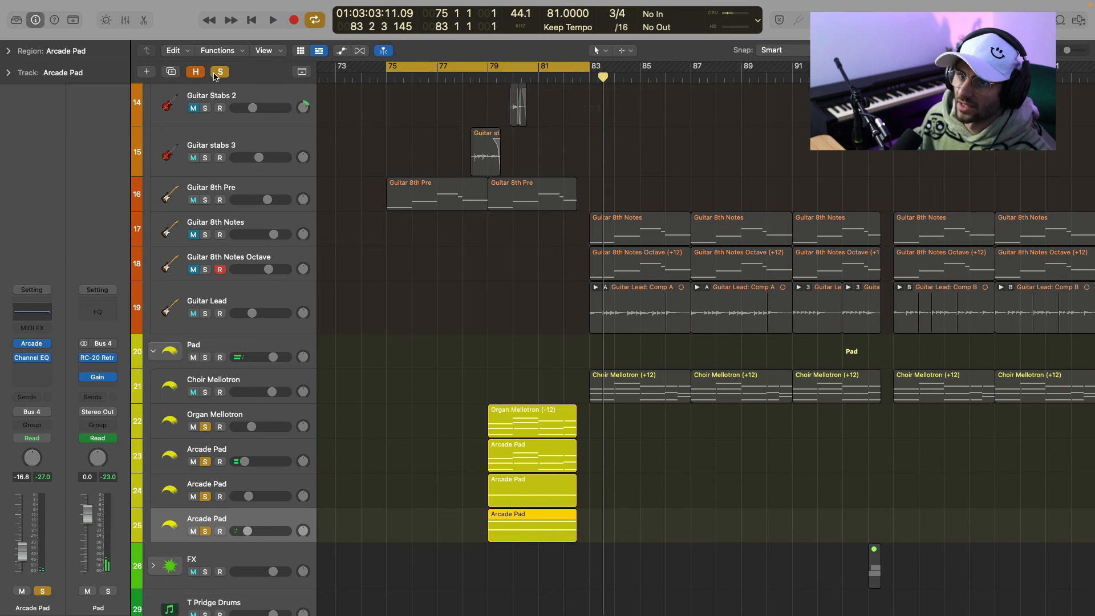
click(220, 71)
scroll(444, 281, up, 4)
scroll(444, 281, up, 3)
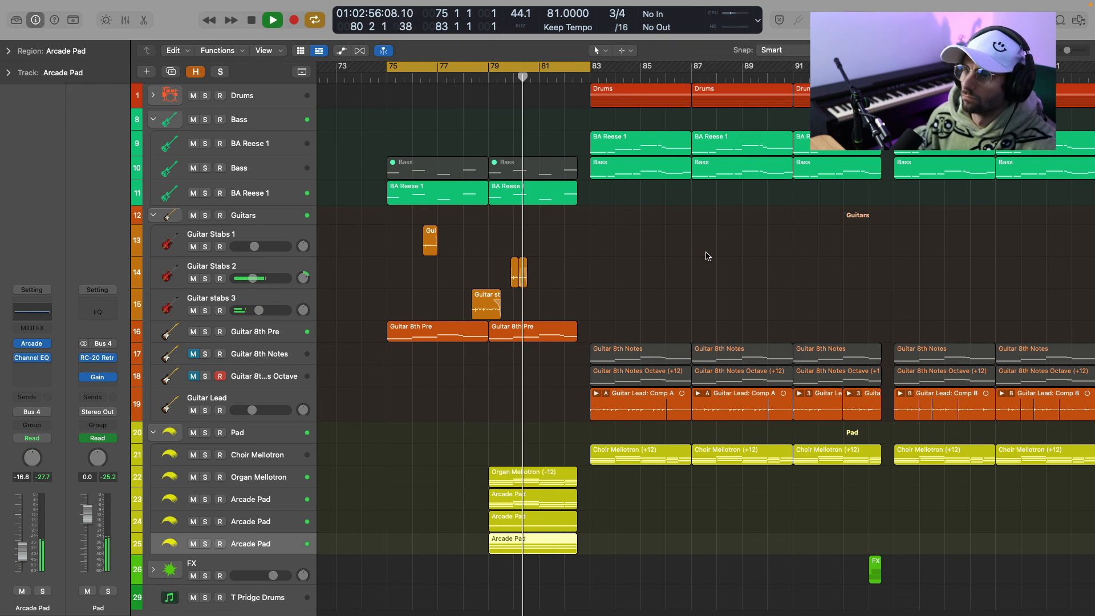
click(565, 68)
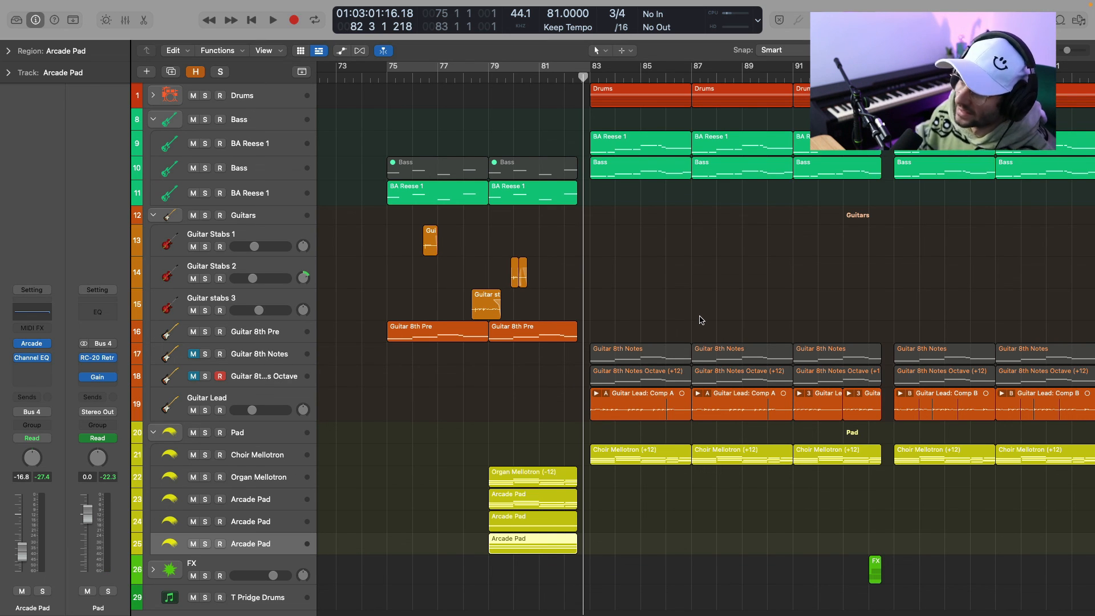
- Unmute Guitar 8th Notes and Guitar 8th Notes Octave, and collapse the Guitars, Bass and Pad stacks
click(194, 354)
click(193, 376)
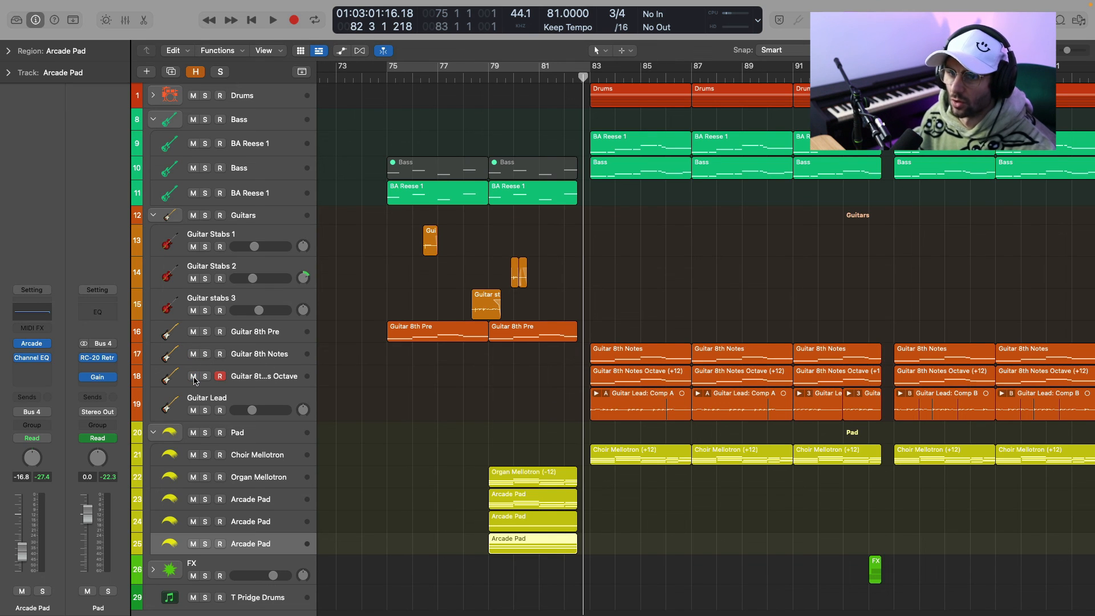
click(153, 215)
click(154, 119)
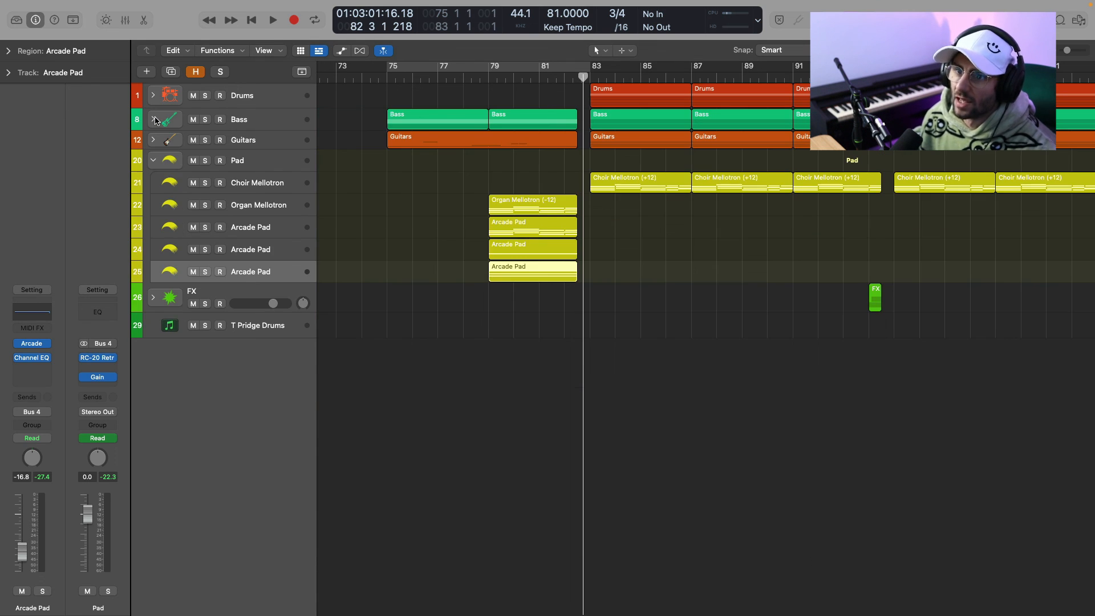
click(153, 161)
scroll(567, 267, right, 5)
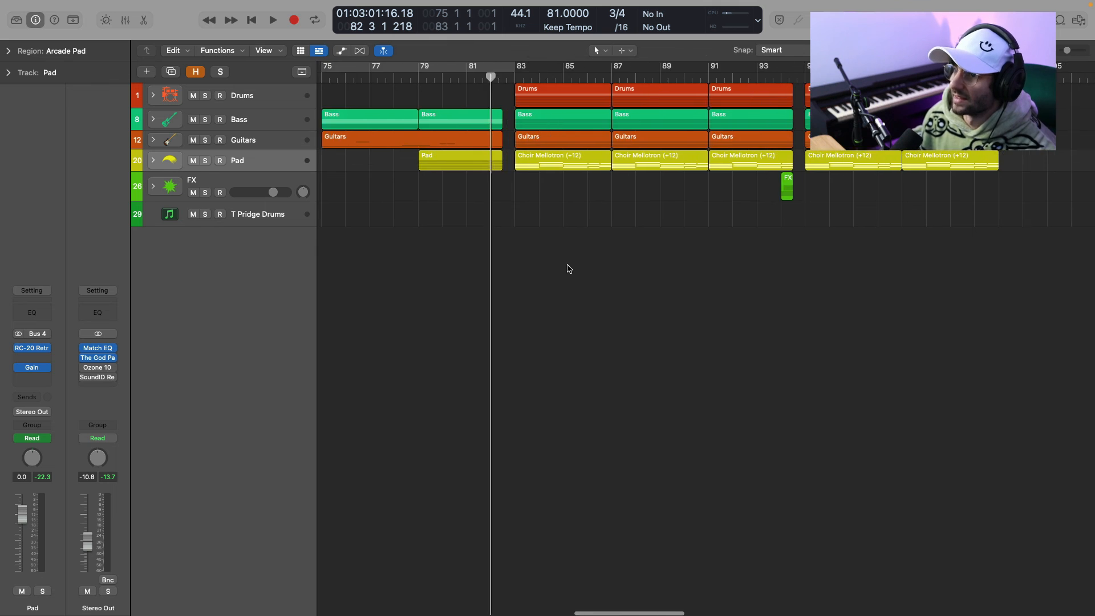